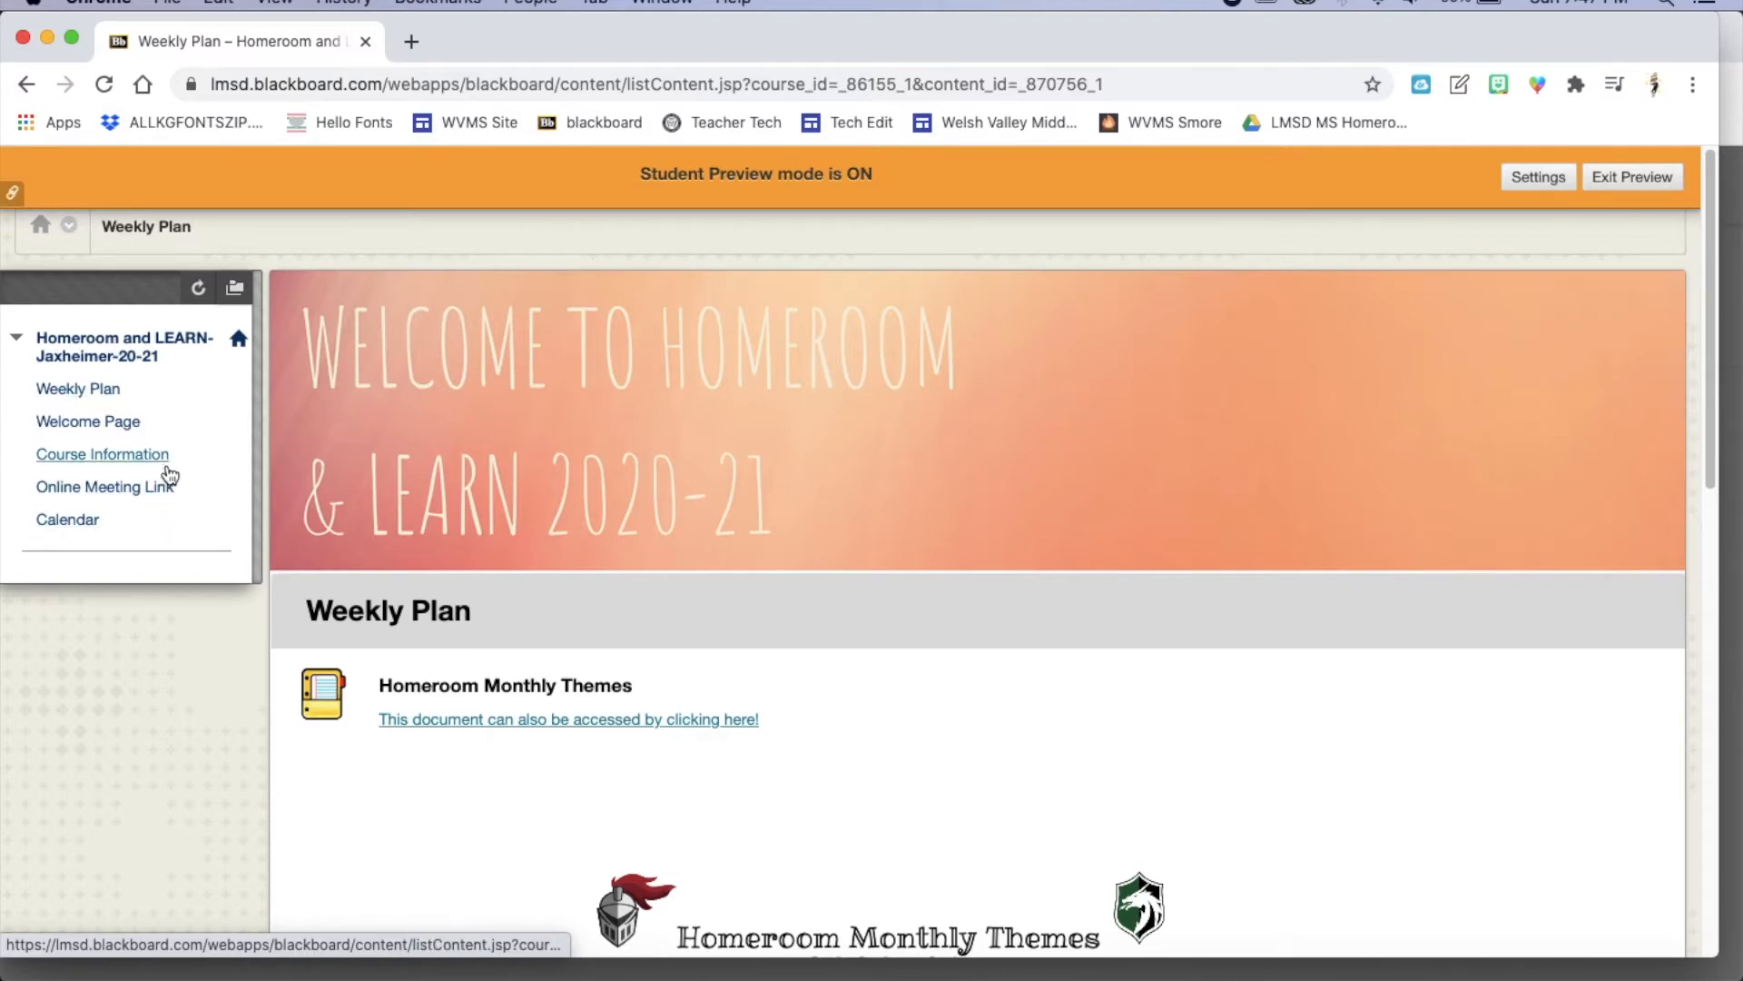
Step: View the course's Weekly Plan and Welcome Page
scroll(163, 472, "down", 3)
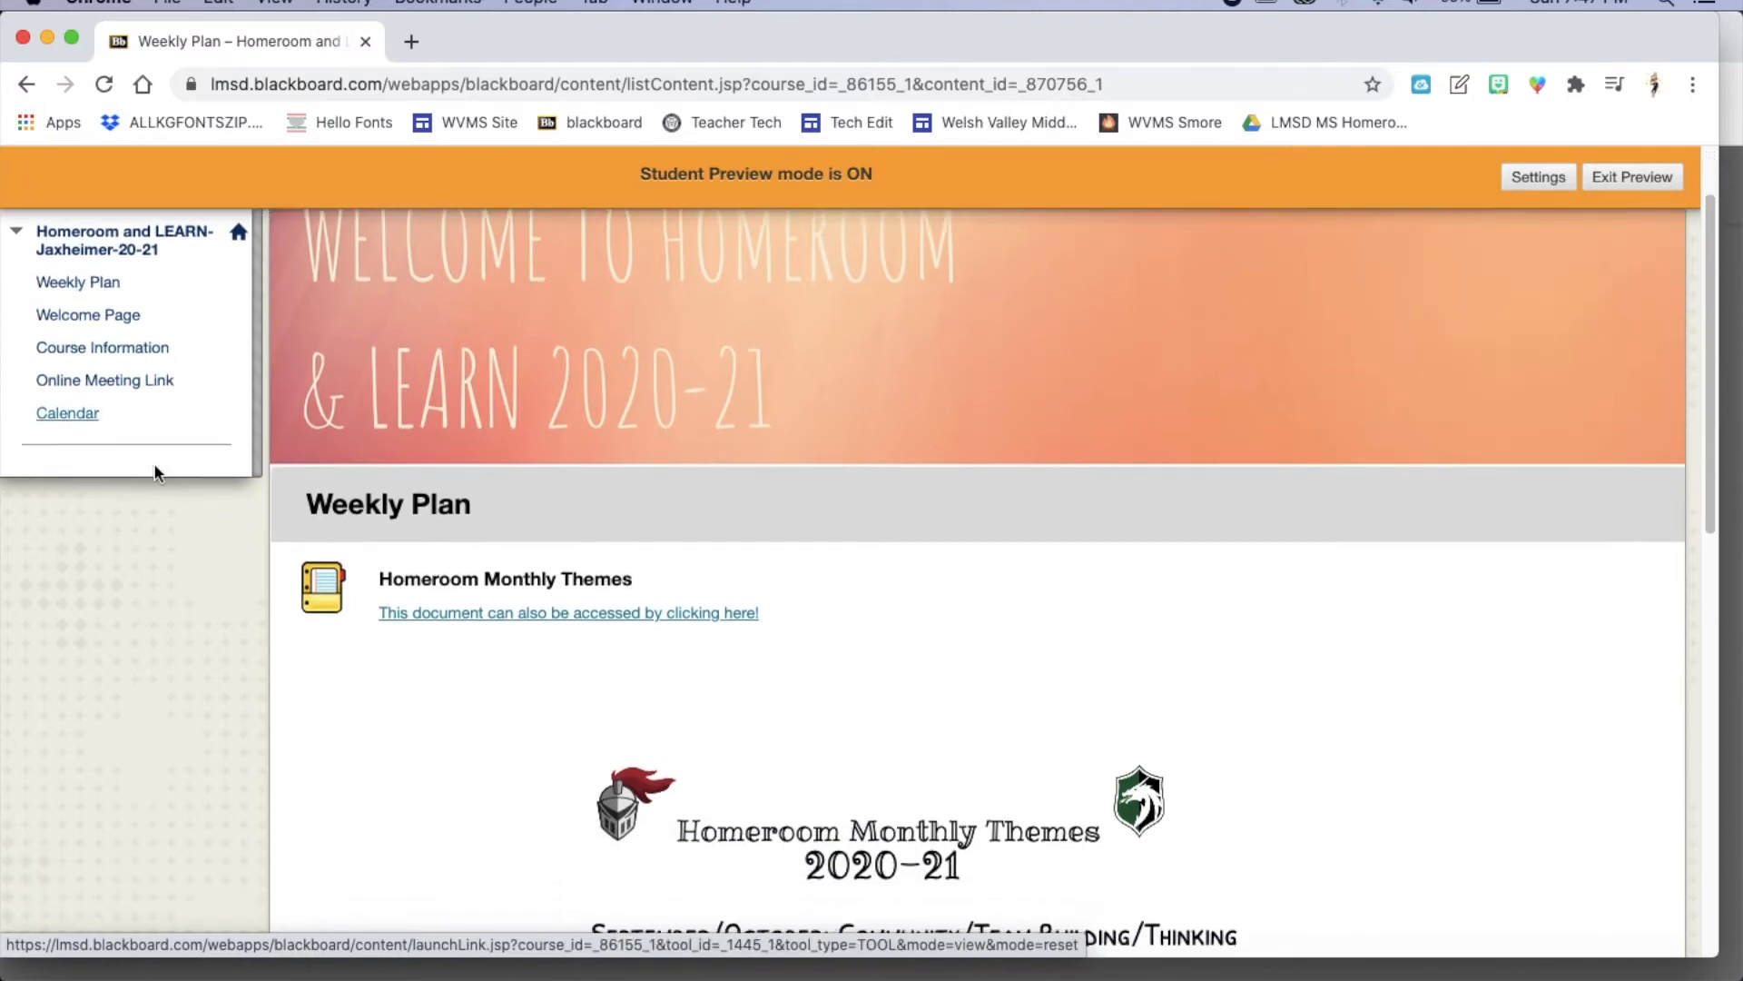
left_click(123, 283)
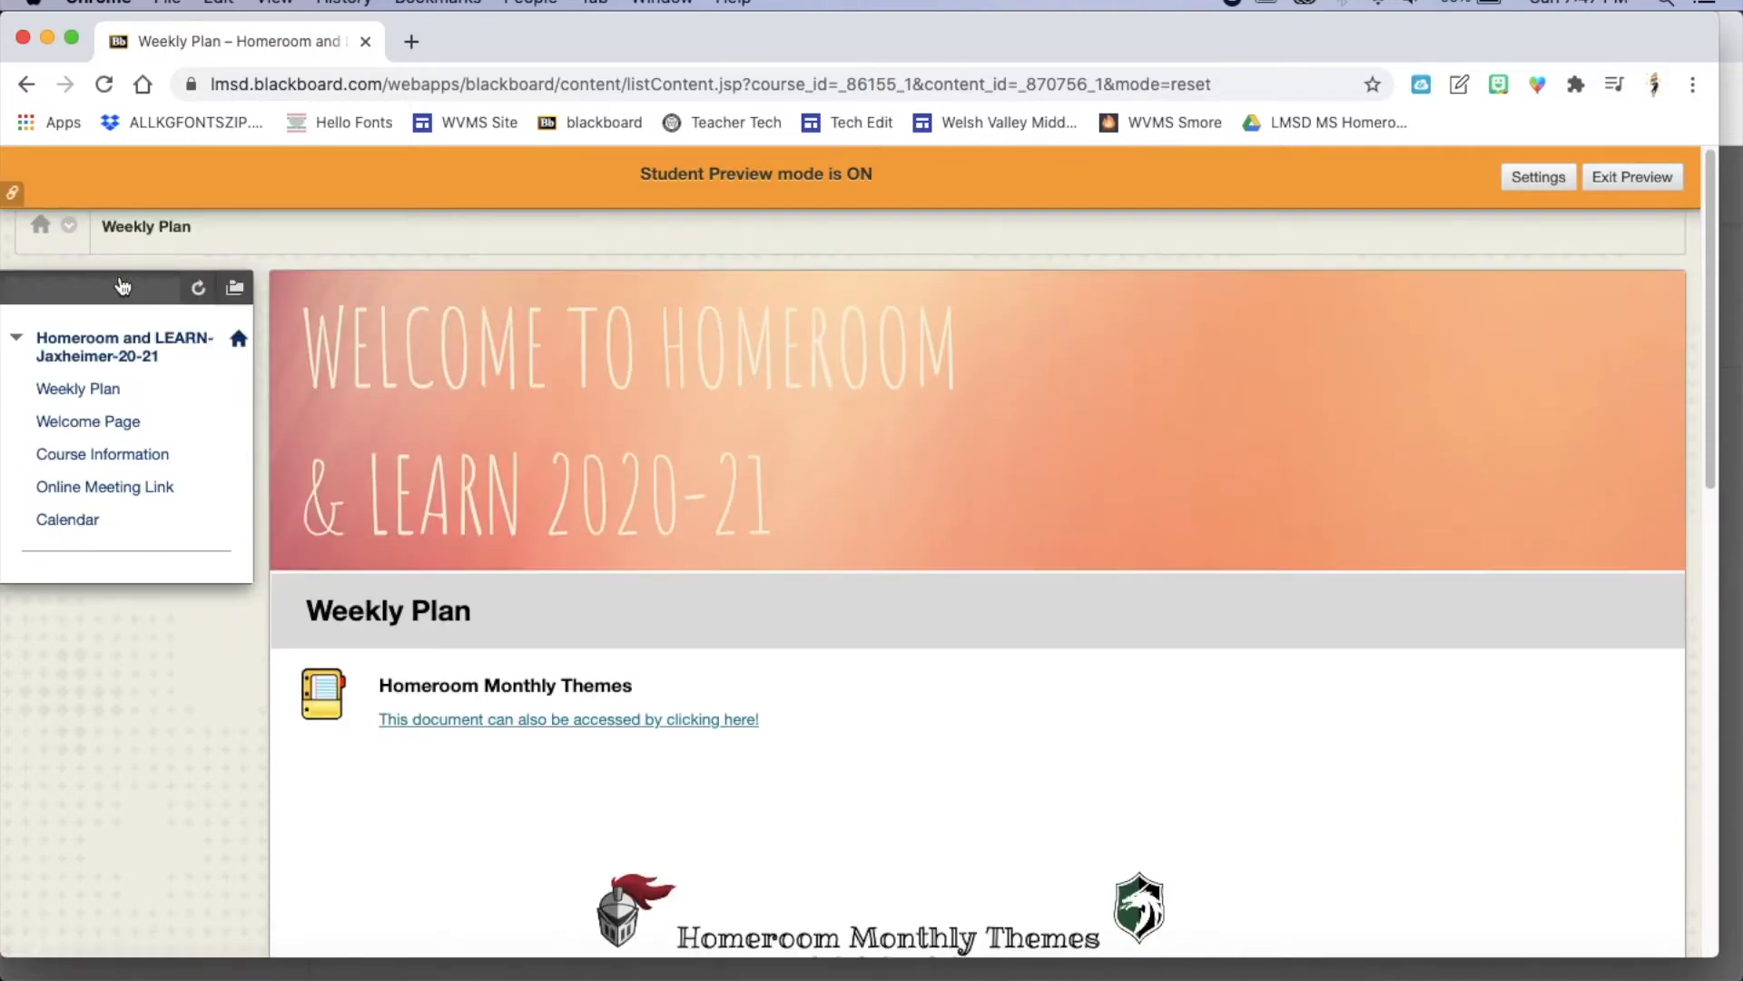
left_click(102, 421)
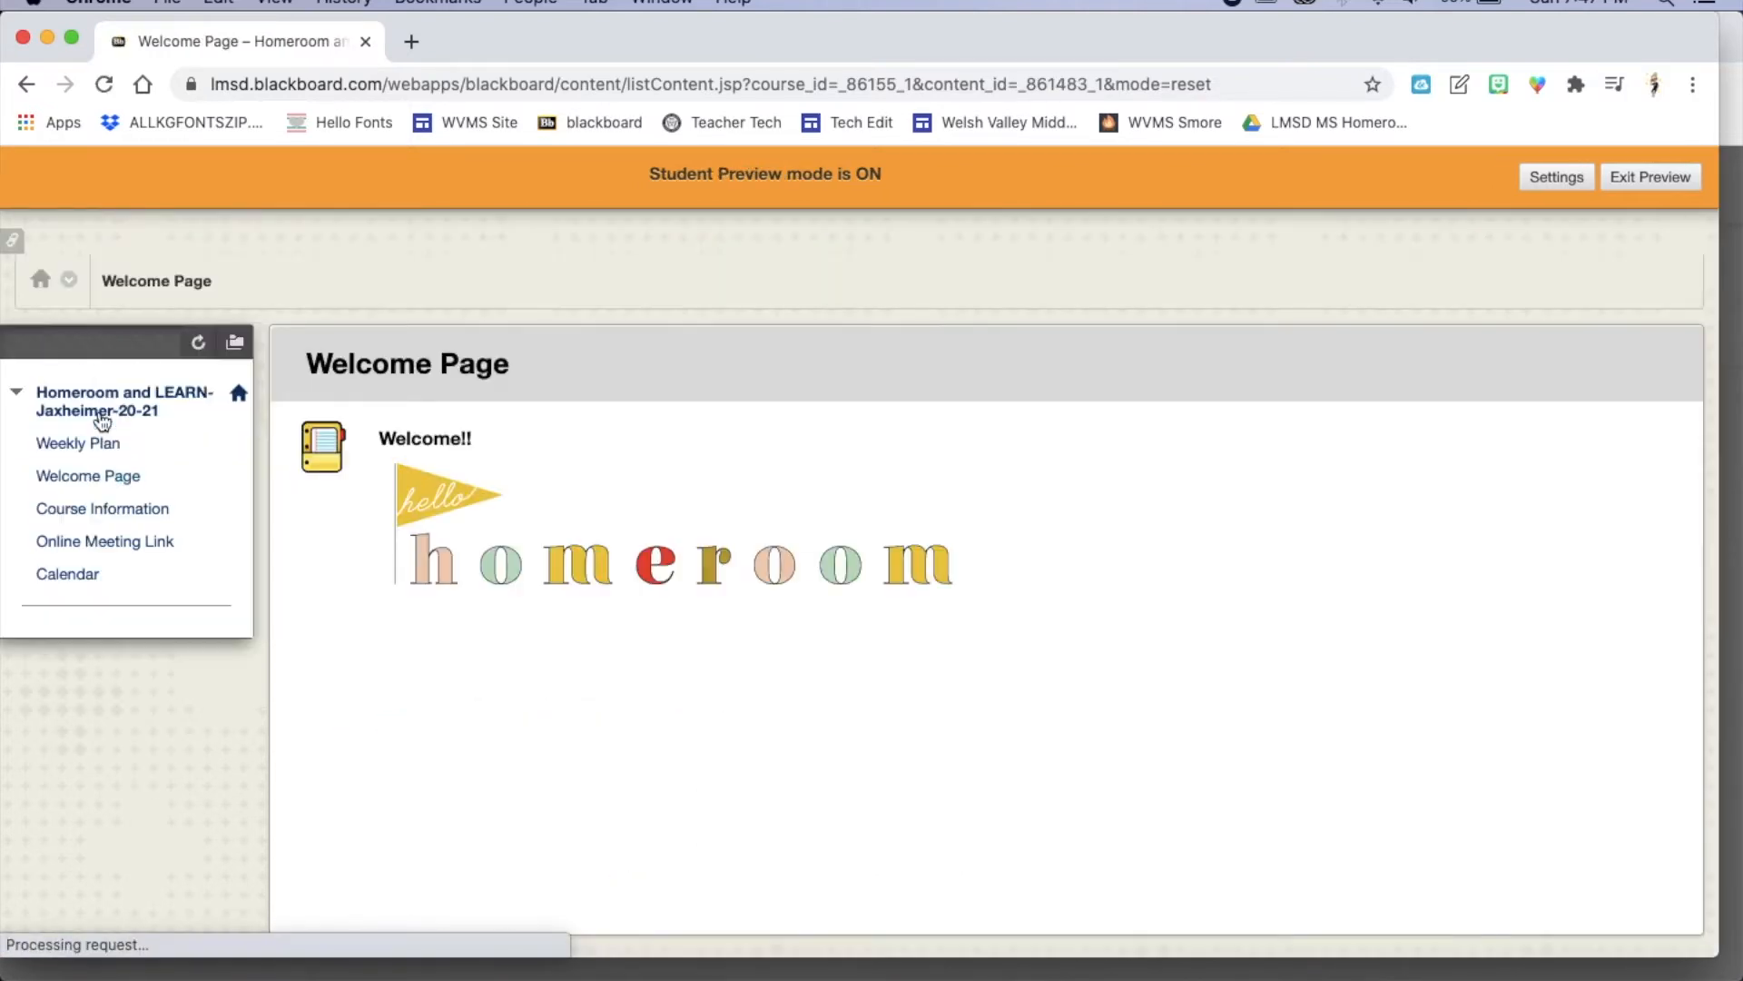
Step: Open Course Information and read through the Homeroom and LEARN expectations document to the Big 5 section
left_click(97, 454)
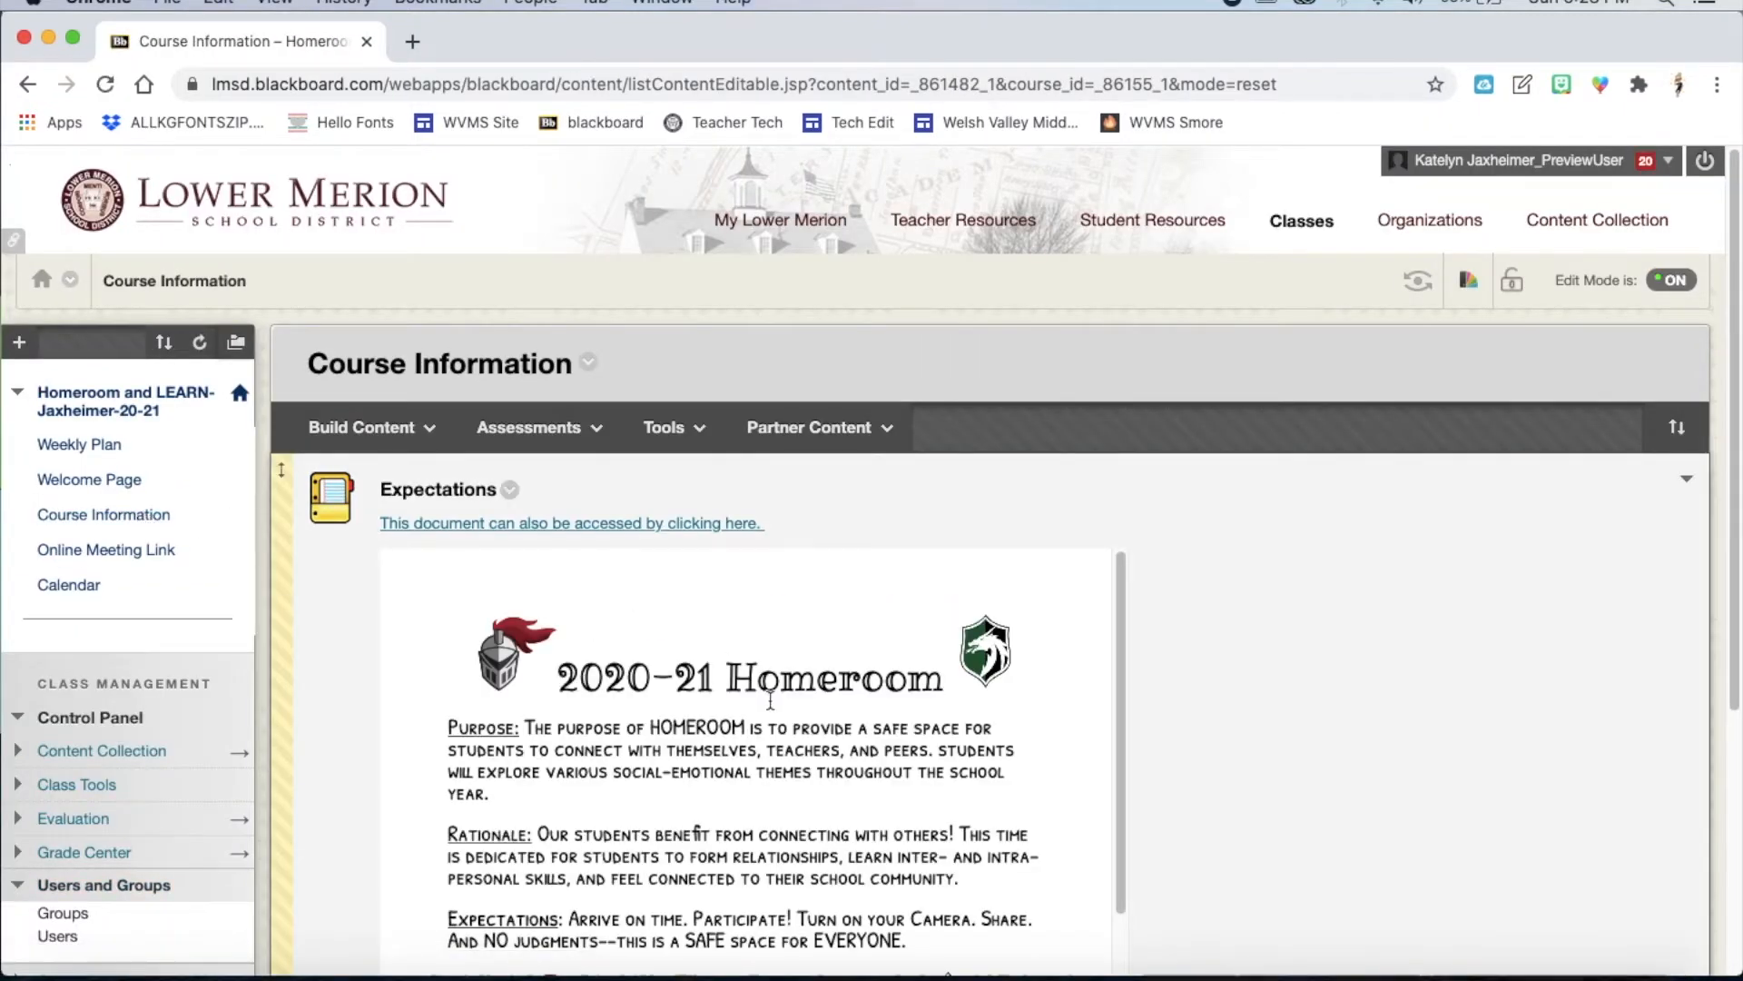
scroll(770, 700, "down", 5)
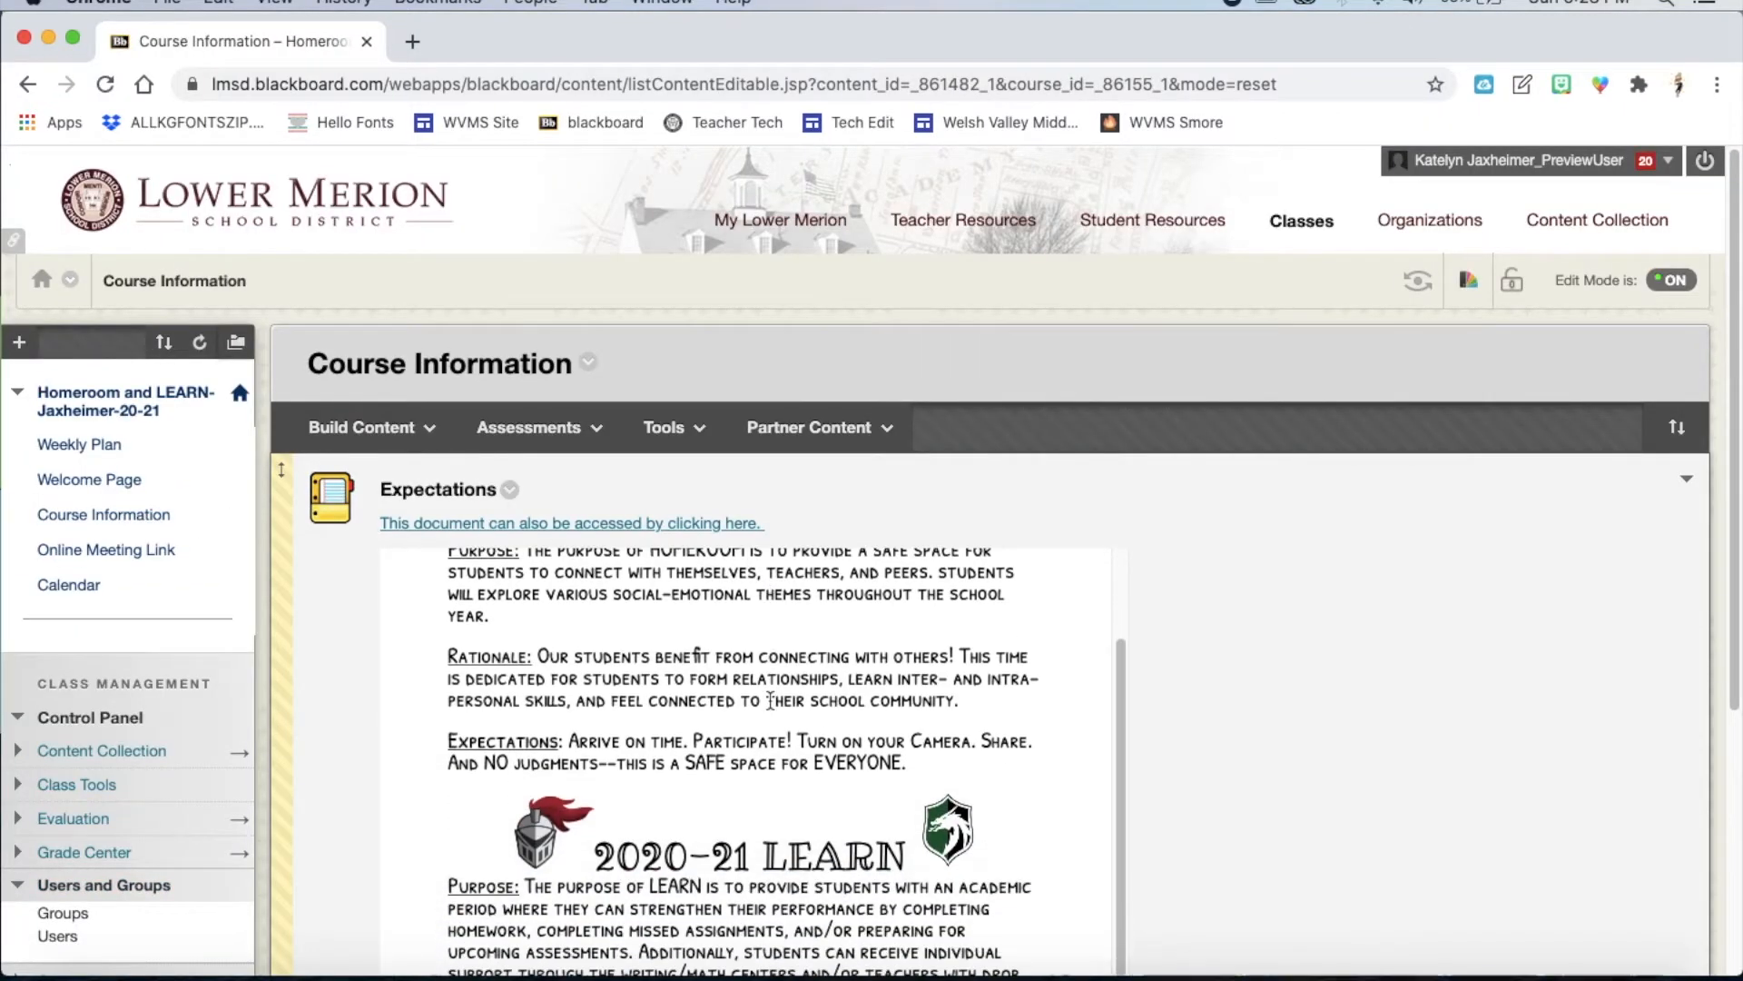
scroll(770, 700, "down", 1)
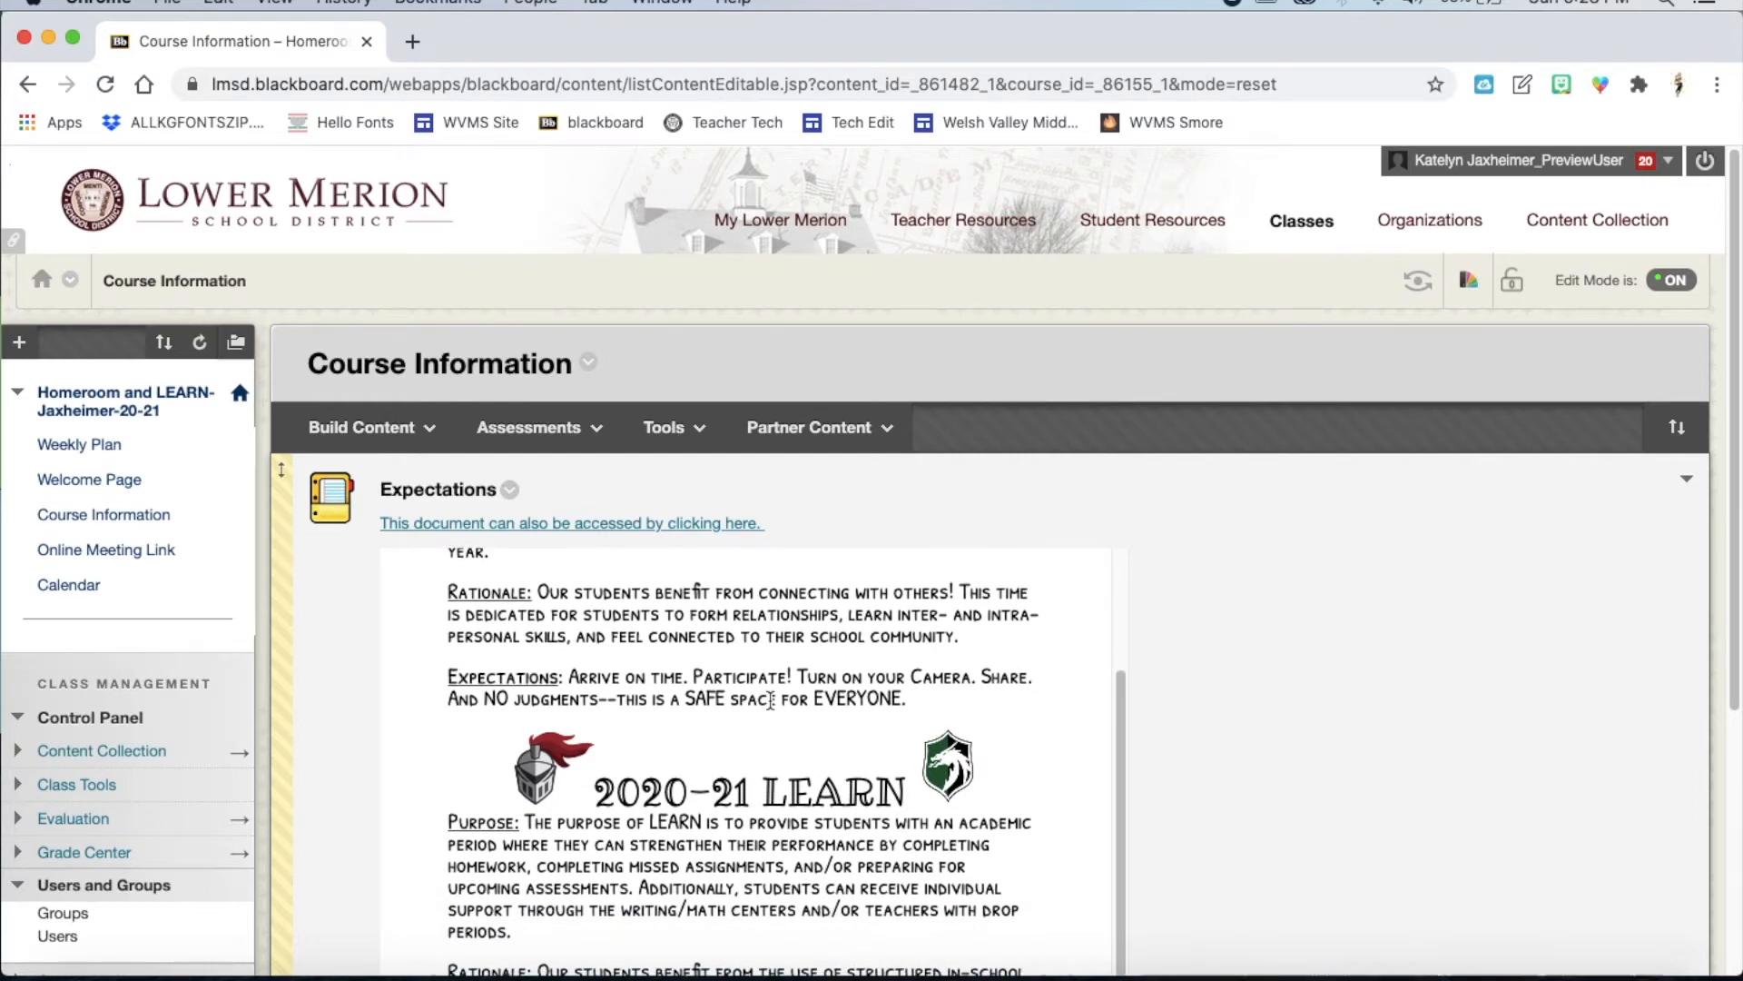
scroll(770, 700, "down", 2)
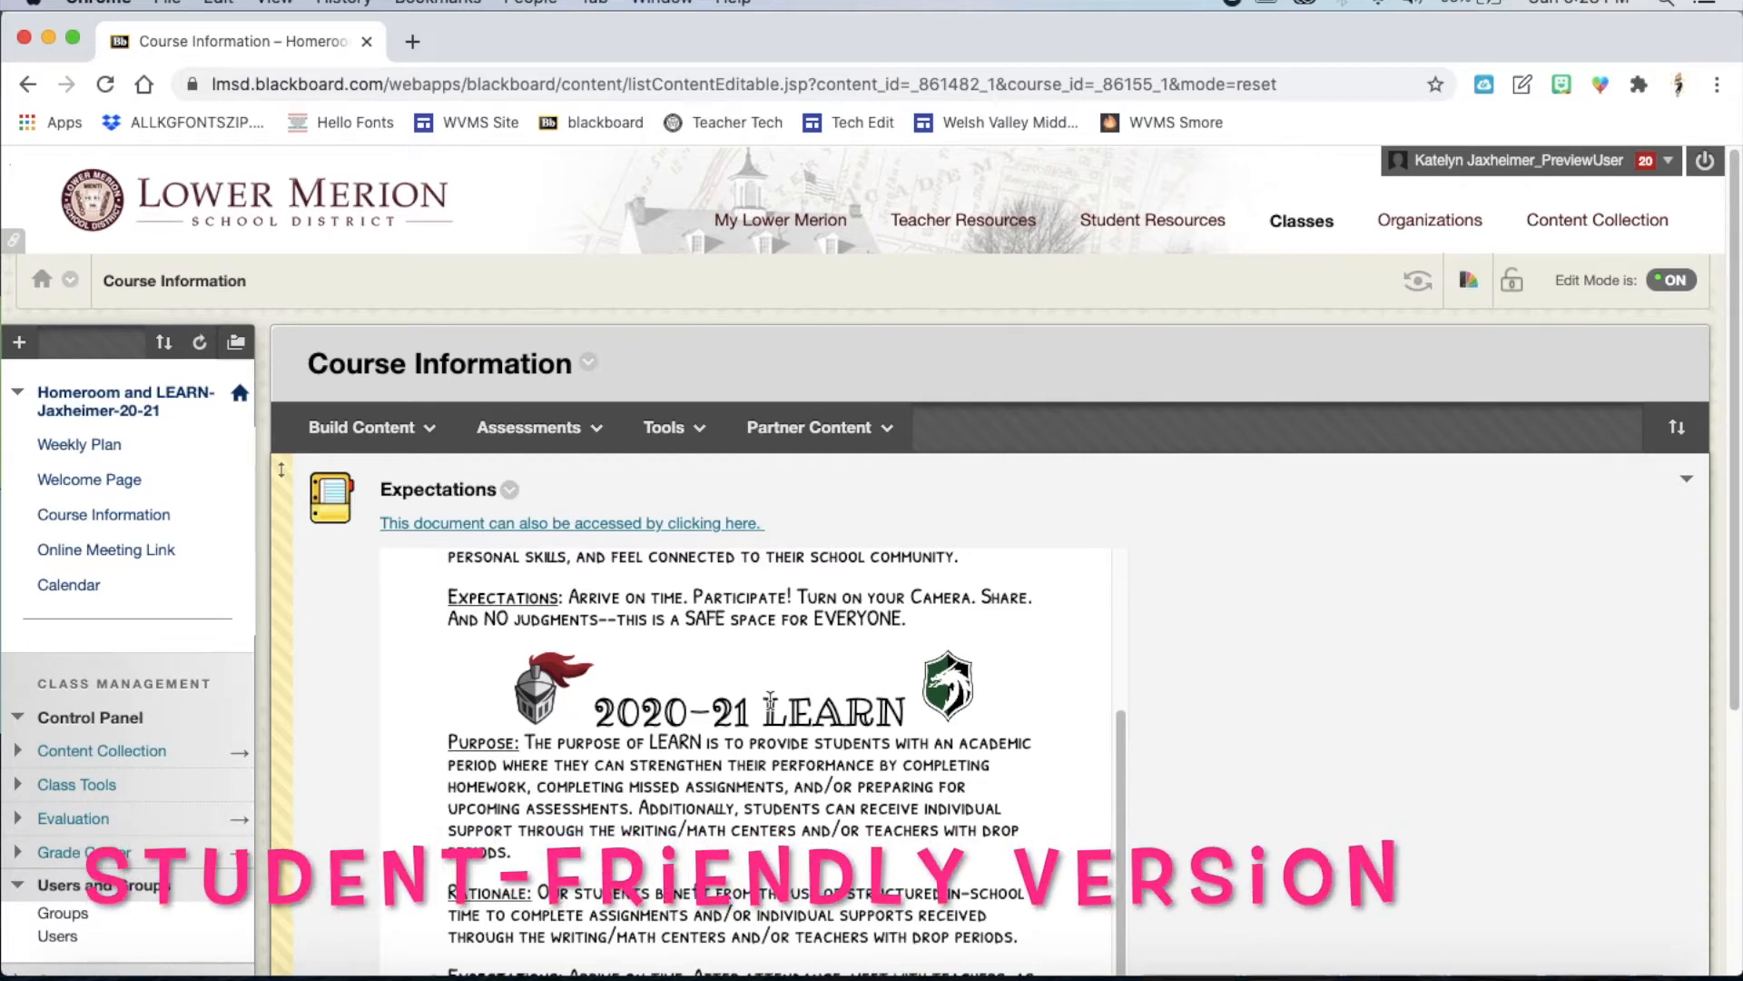
scroll(770, 700, "down", 1)
scroll(770, 700, "down", 3)
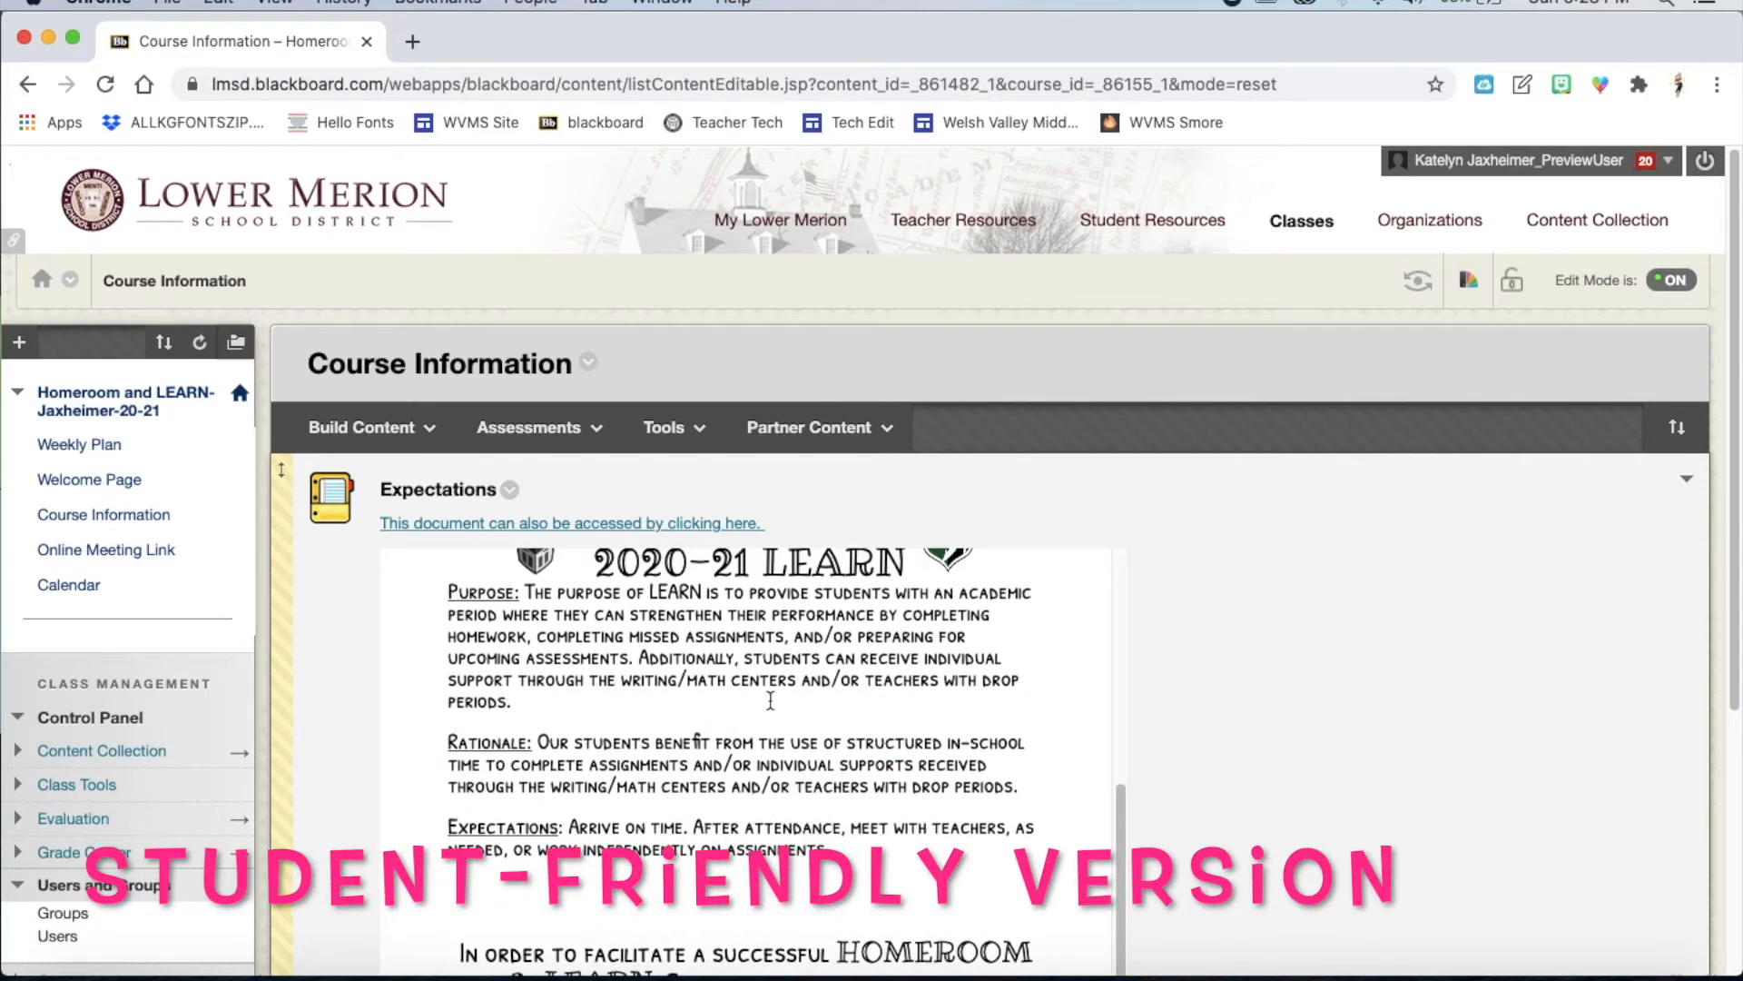
scroll(770, 700, "up", 10)
scroll(770, 700, "down", 10)
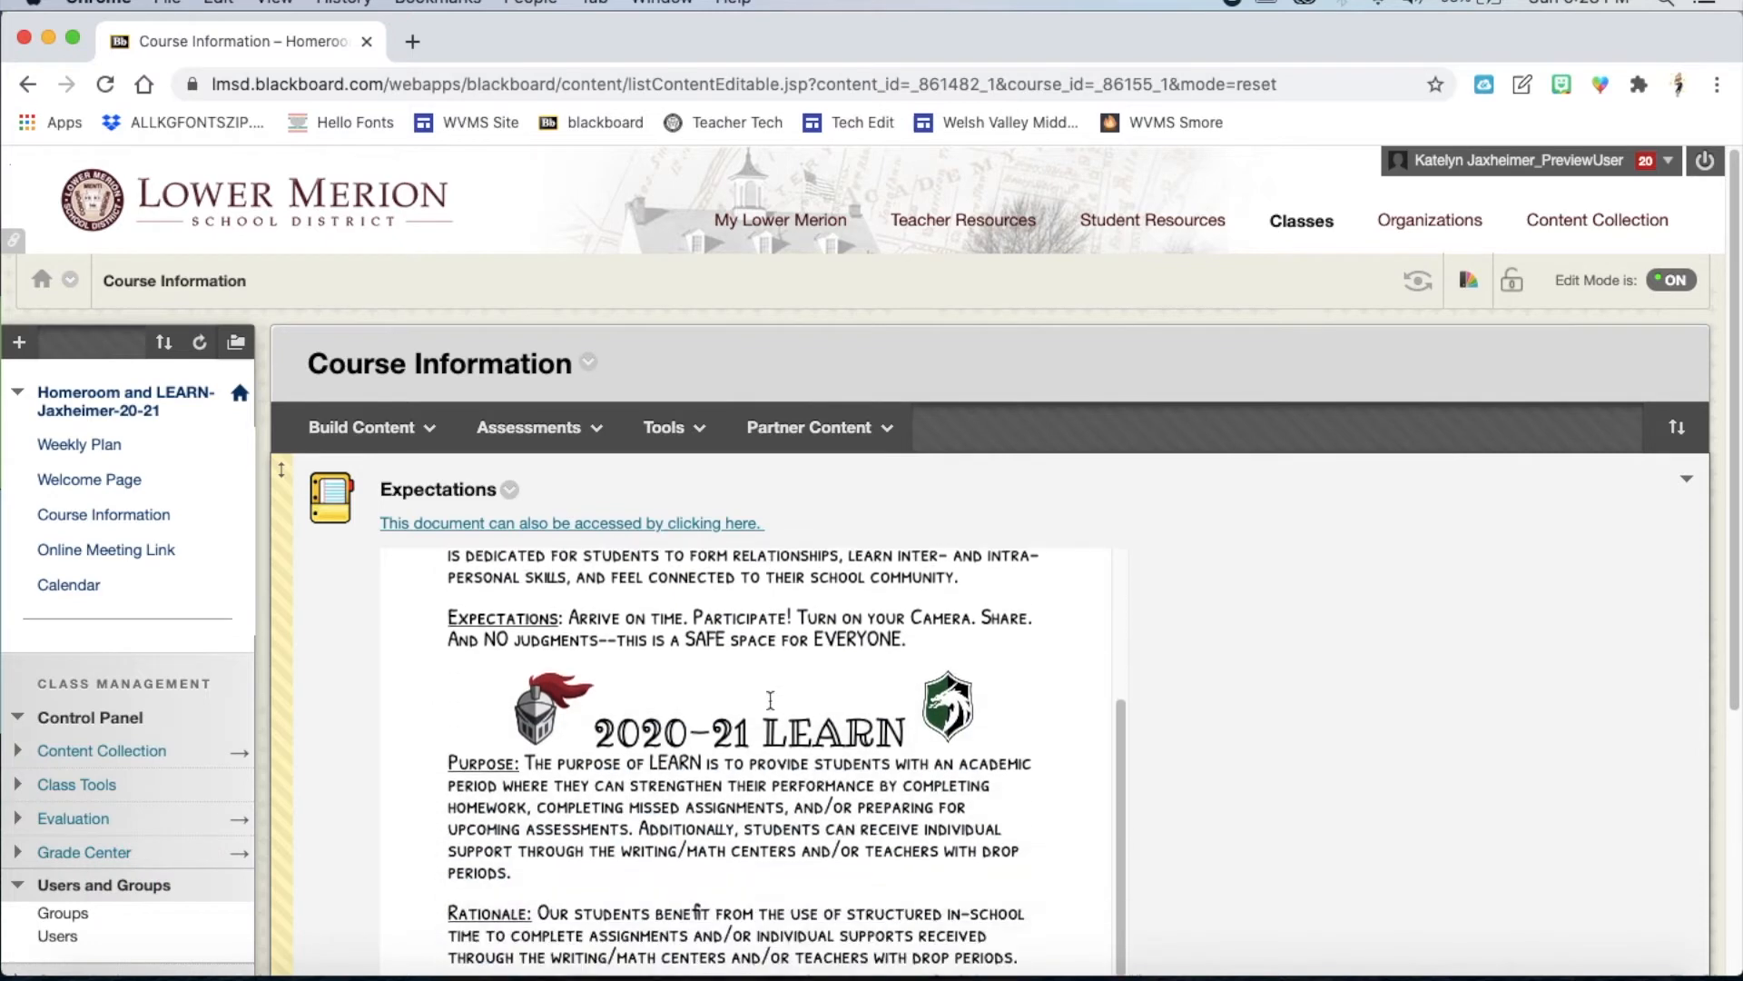
scroll(770, 700, "down", 8)
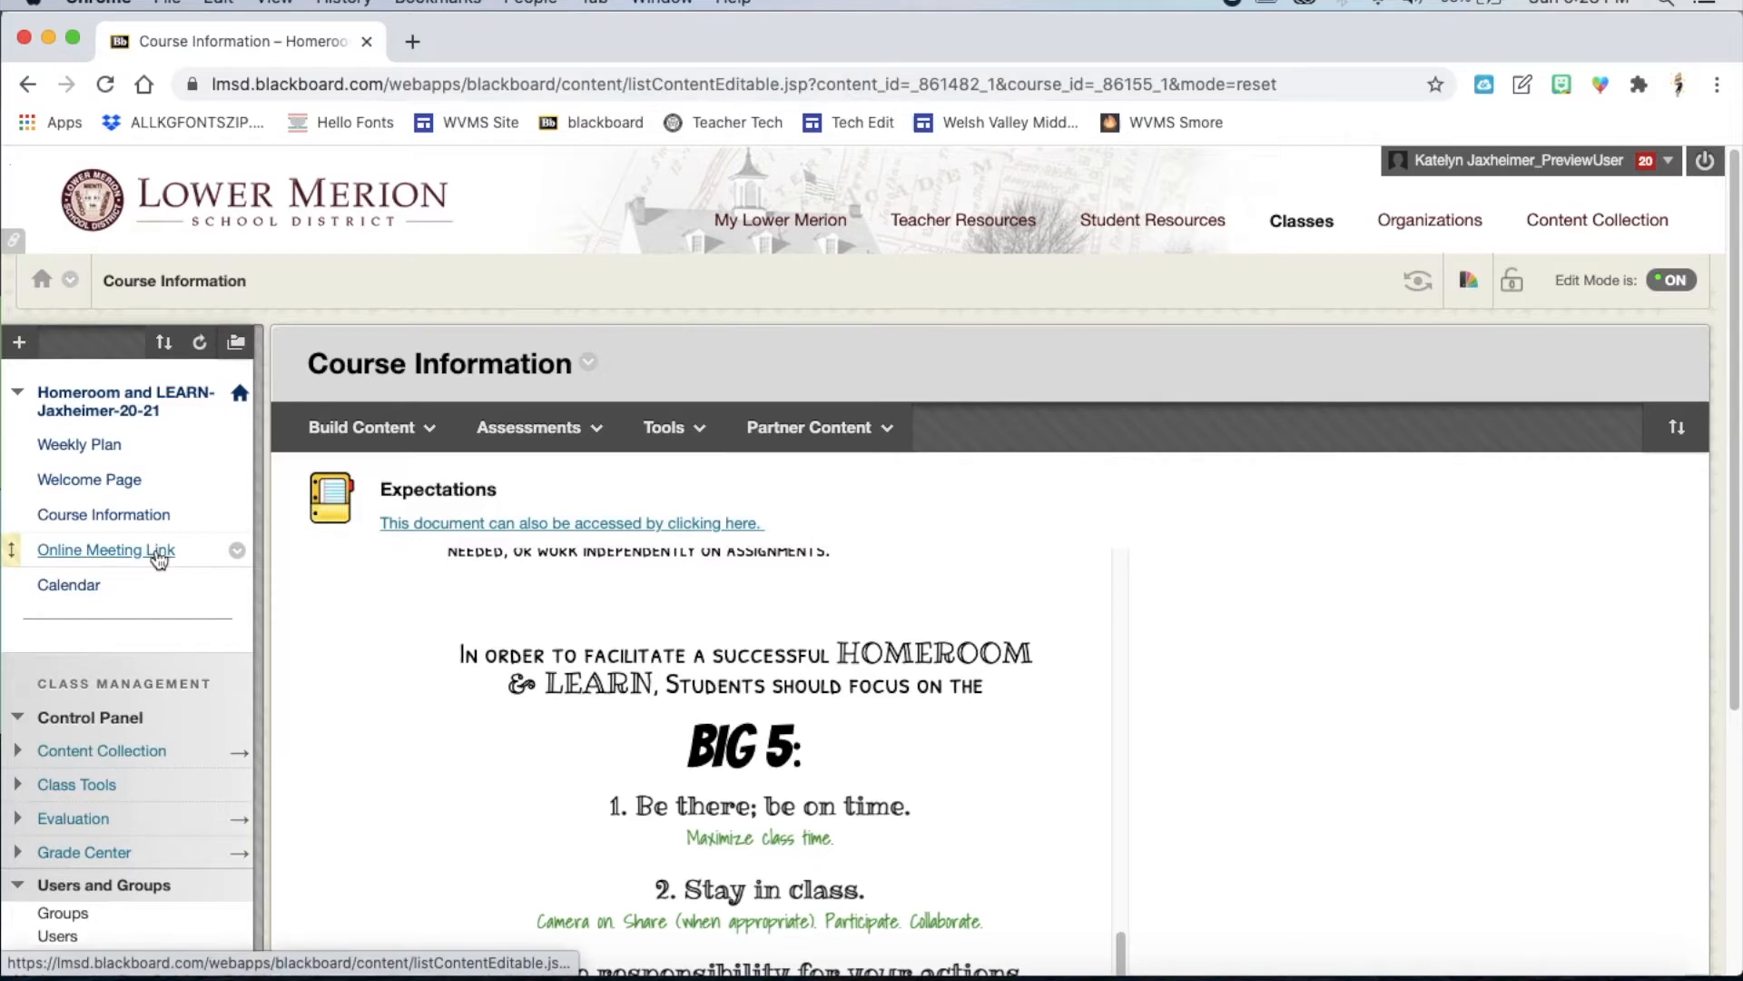
Step: View the Personal Meeting Room through the Homeroom Zoom Meeting link and return to the Online Meeting Link page
left_click(159, 550)
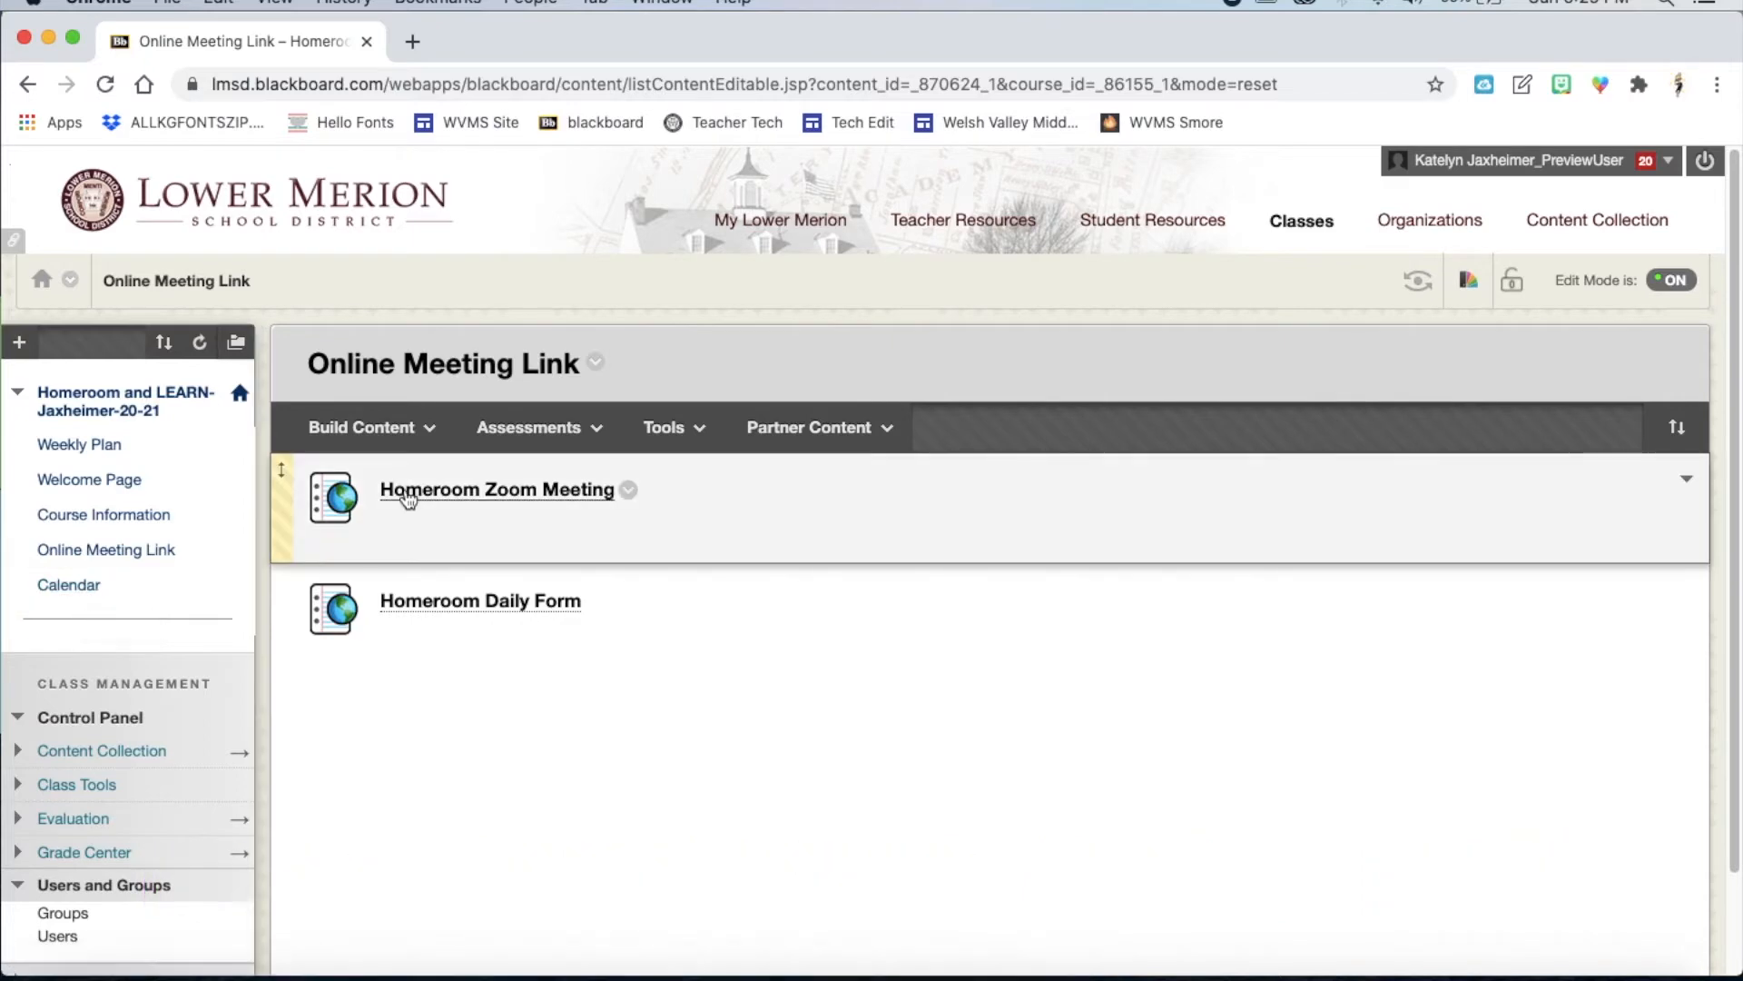
left_click(407, 495)
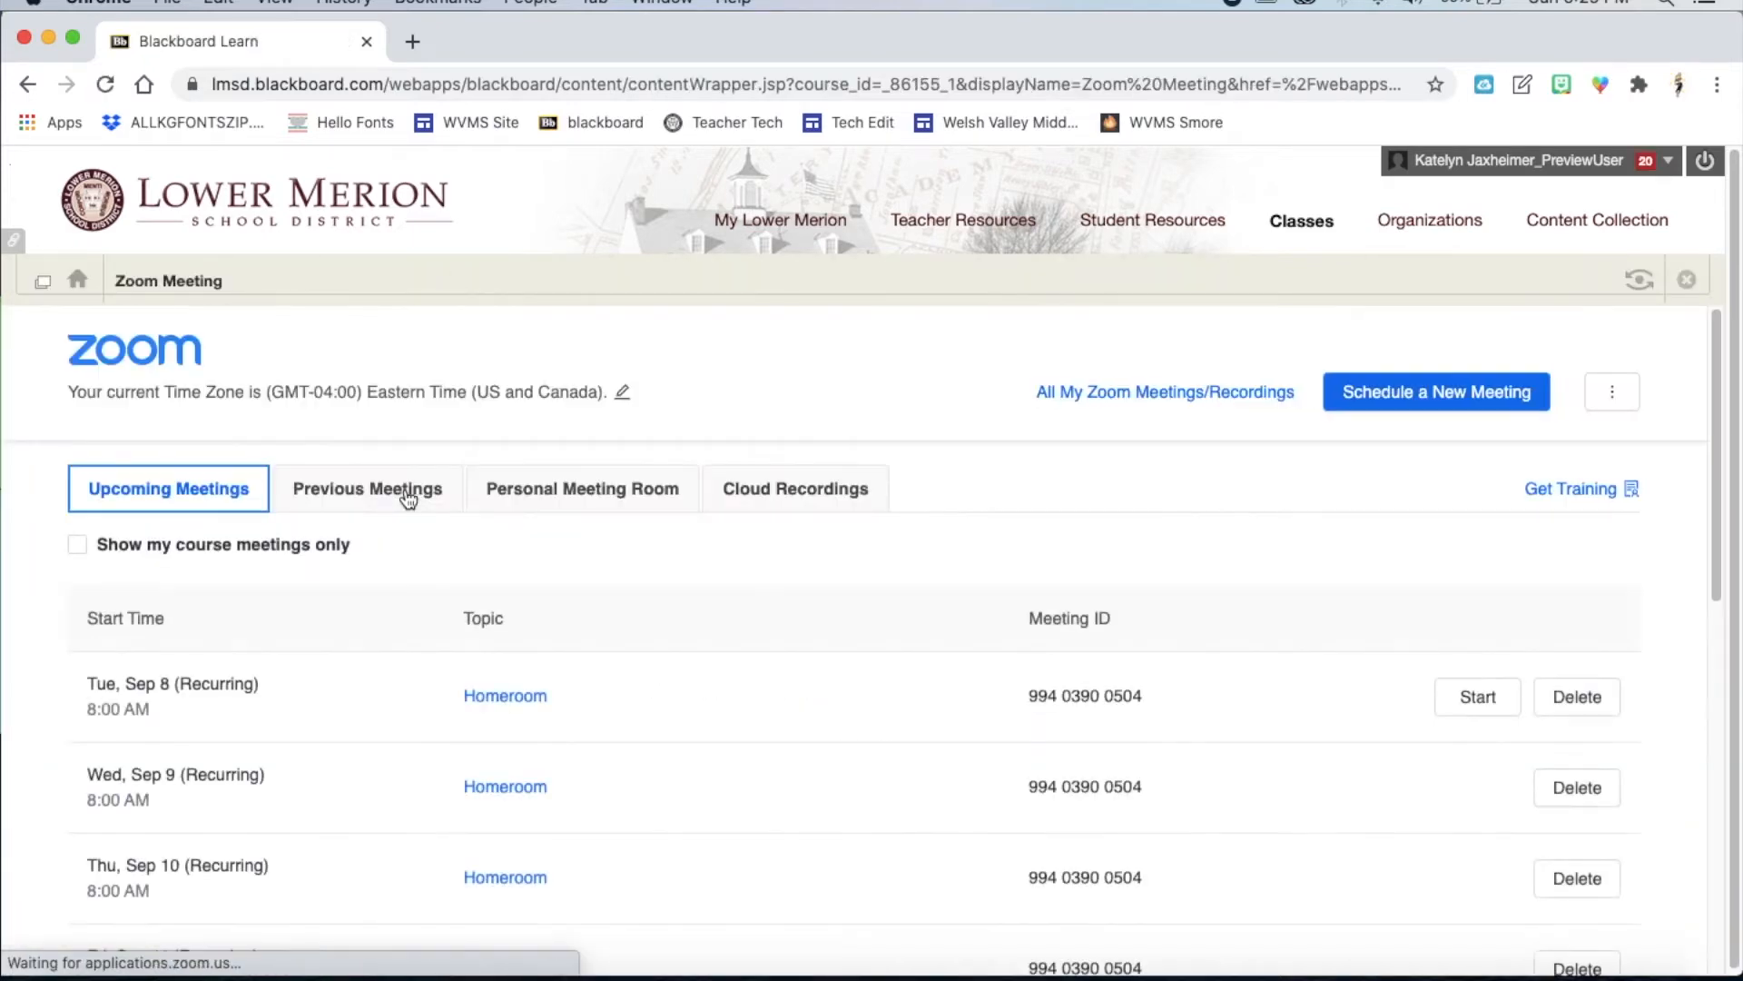
left_click(536, 497)
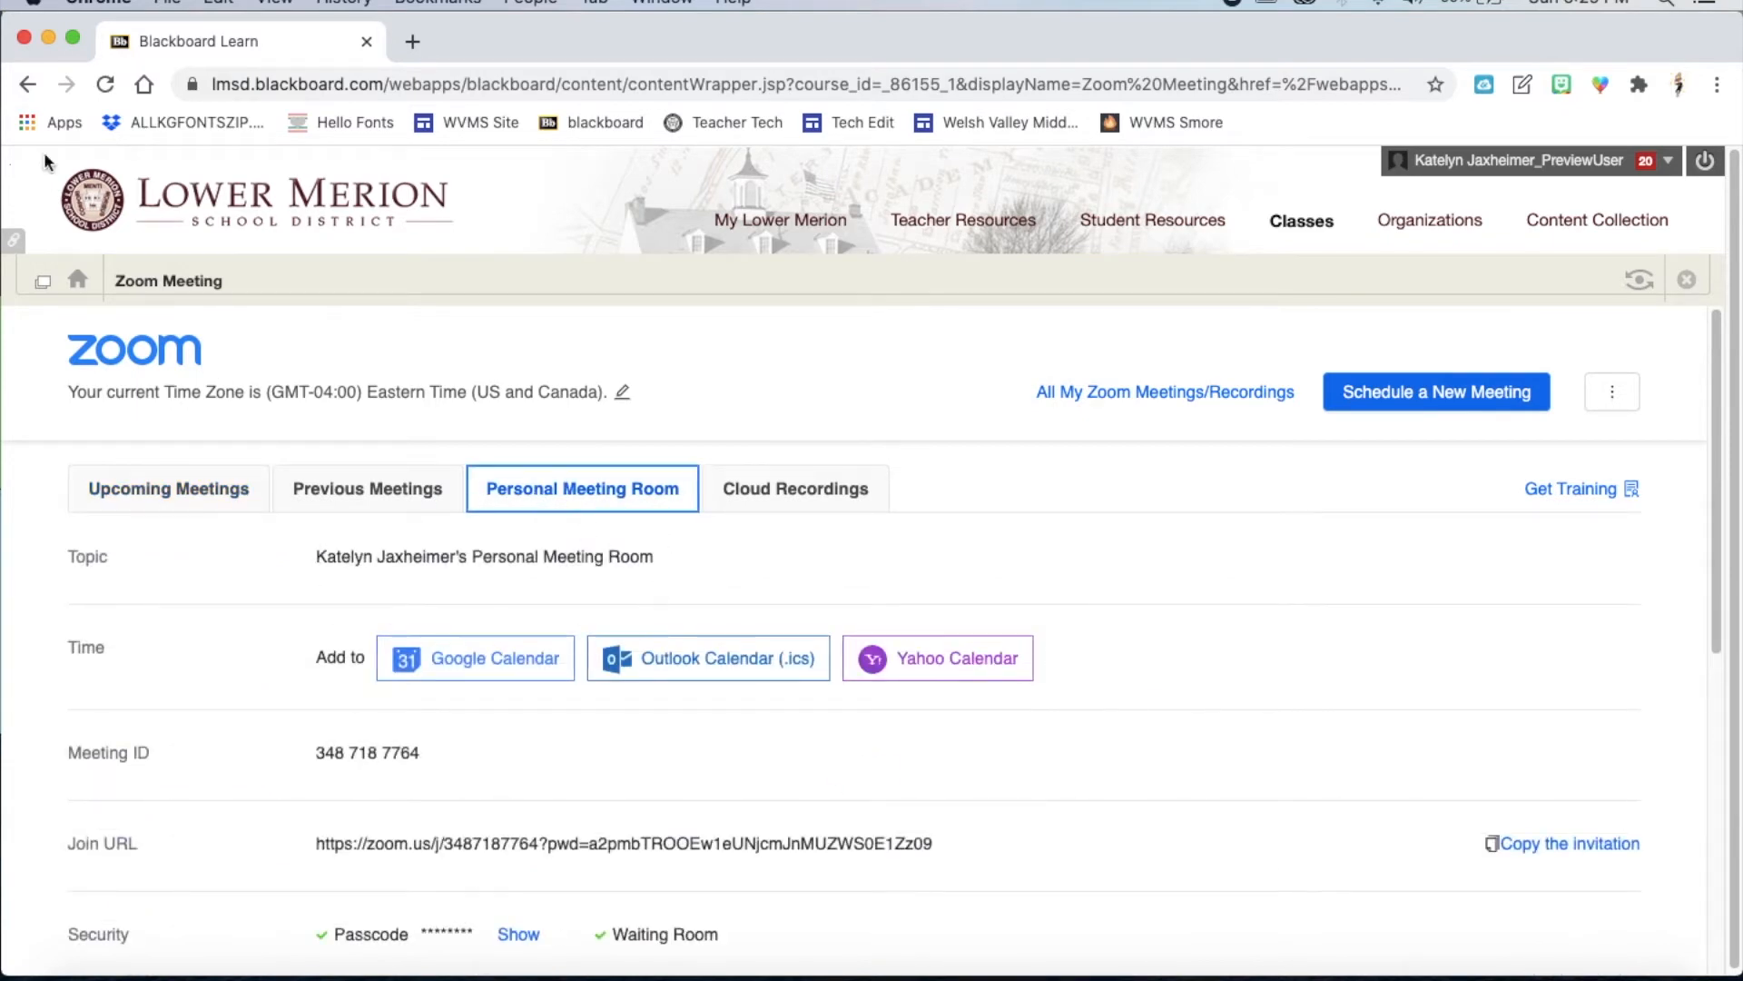
left_click(27, 86)
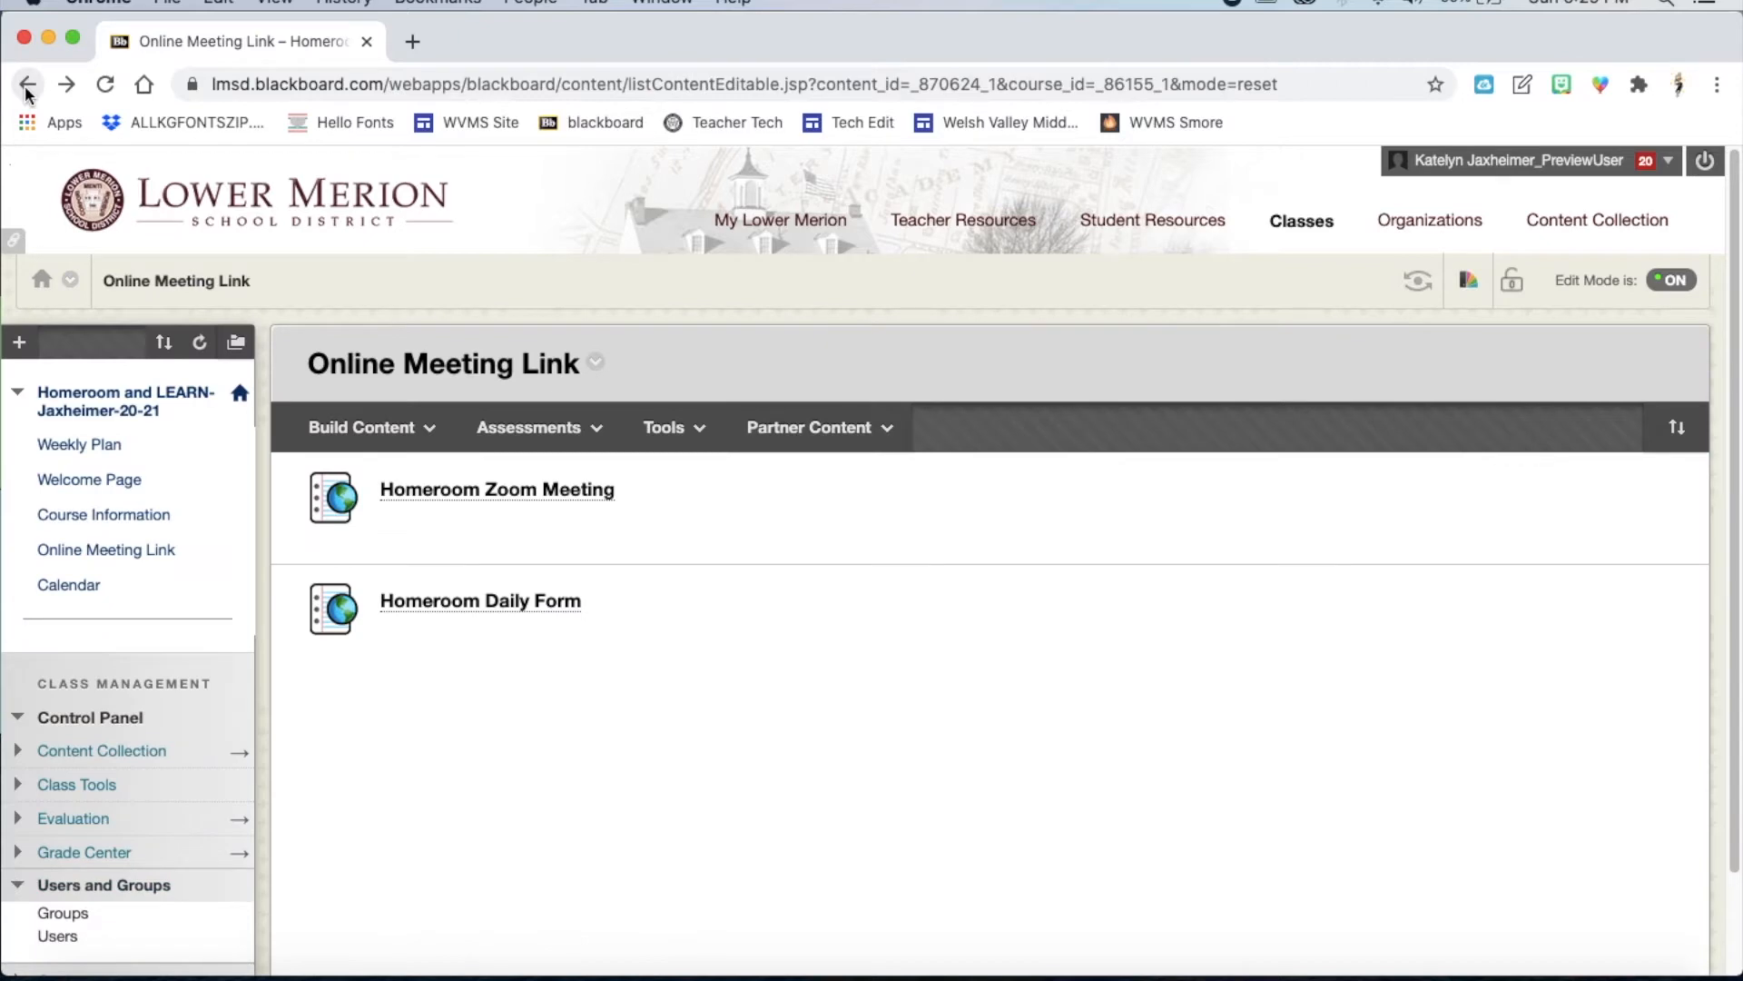
left_click(410, 440)
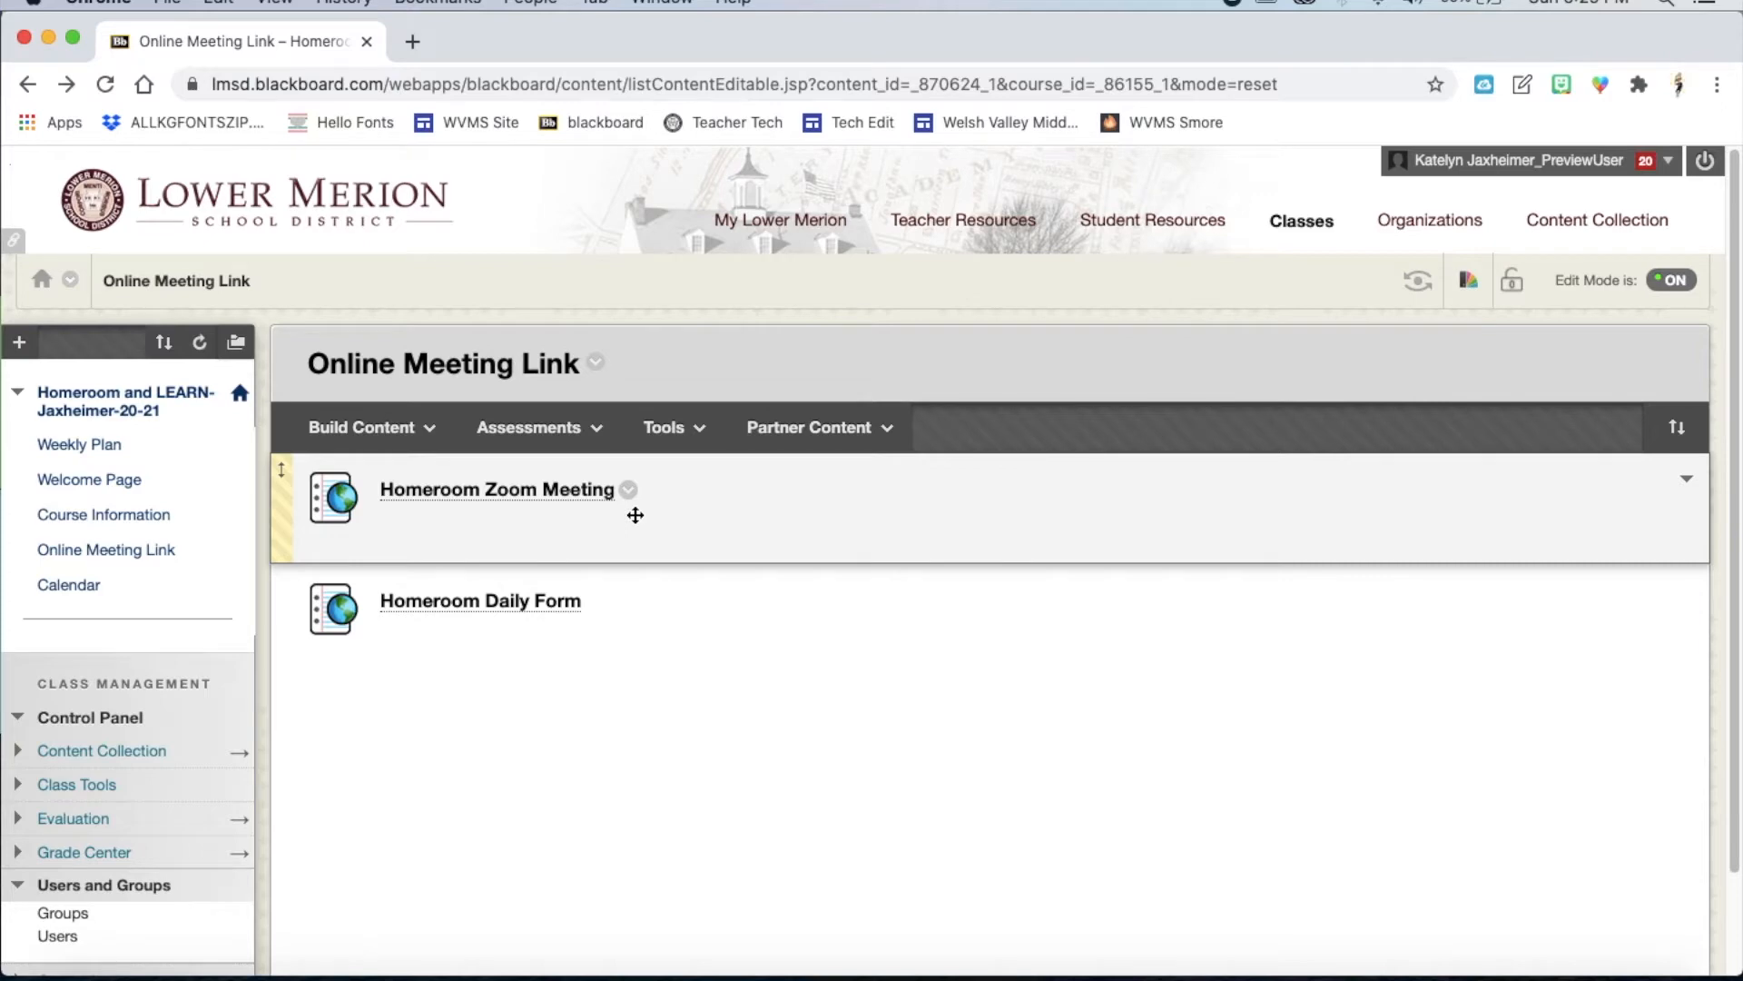
Step: Start scheduling a new meeting through the Homeroom Zoom Meeting link with the topic "Homeroom"
left_click(557, 501)
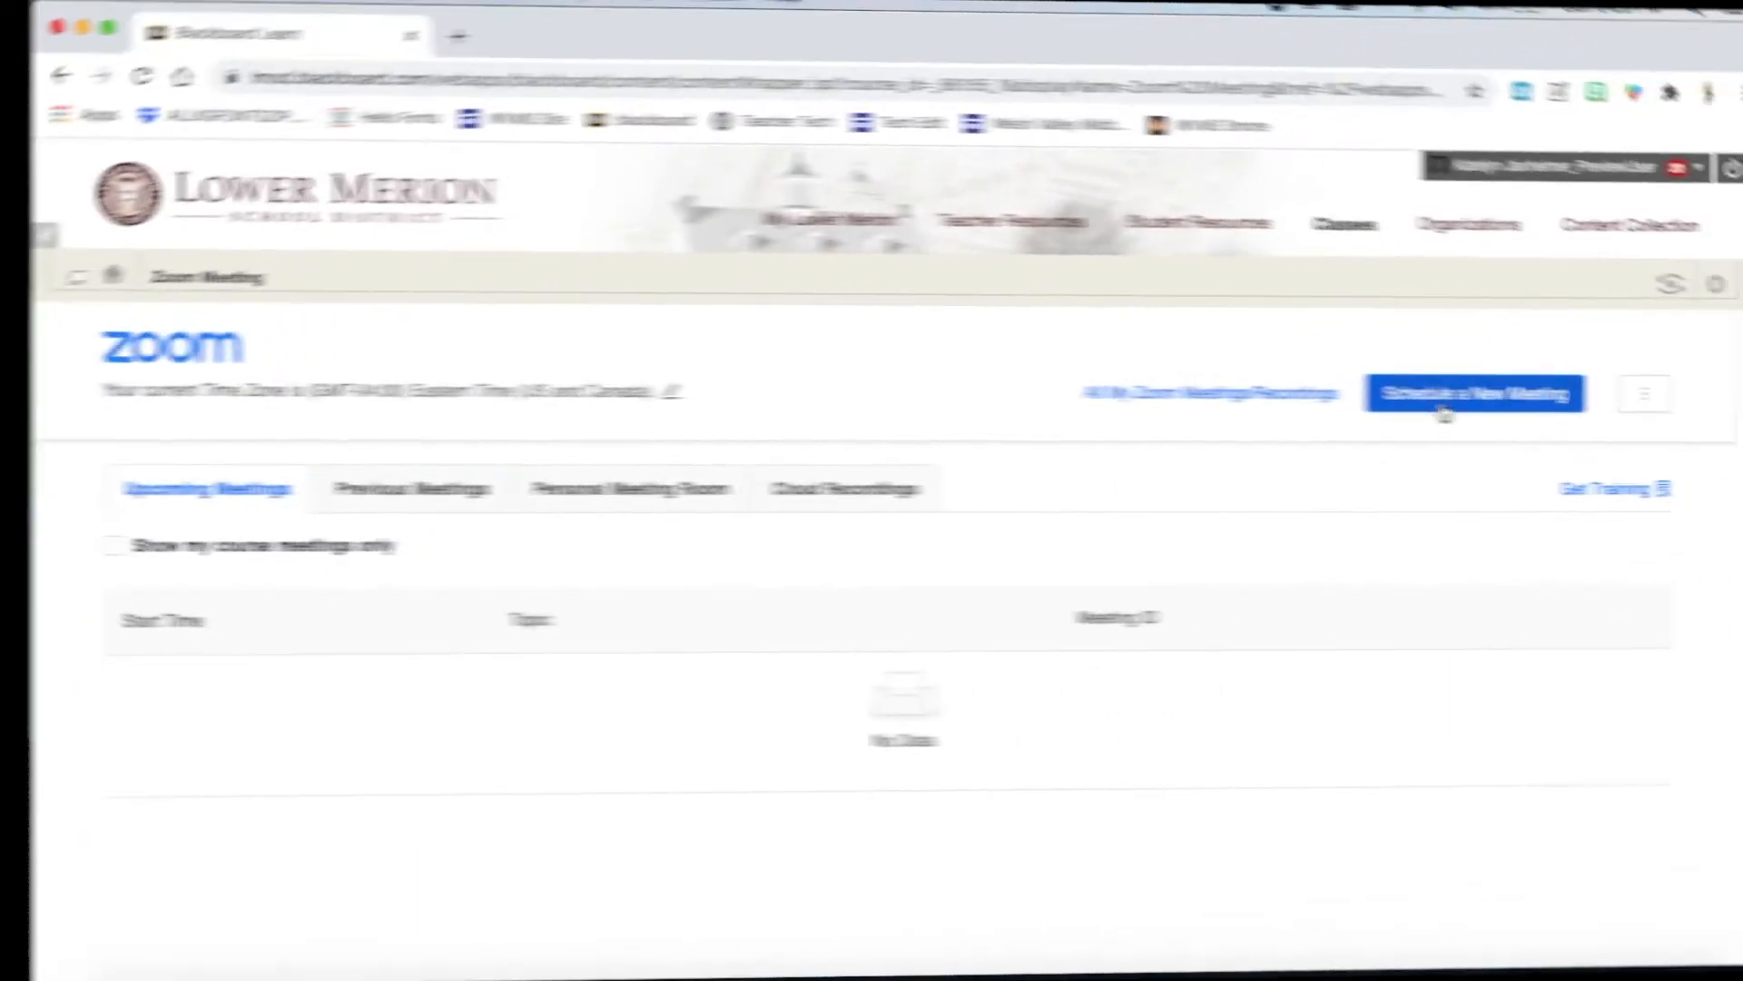
left_click(1406, 404)
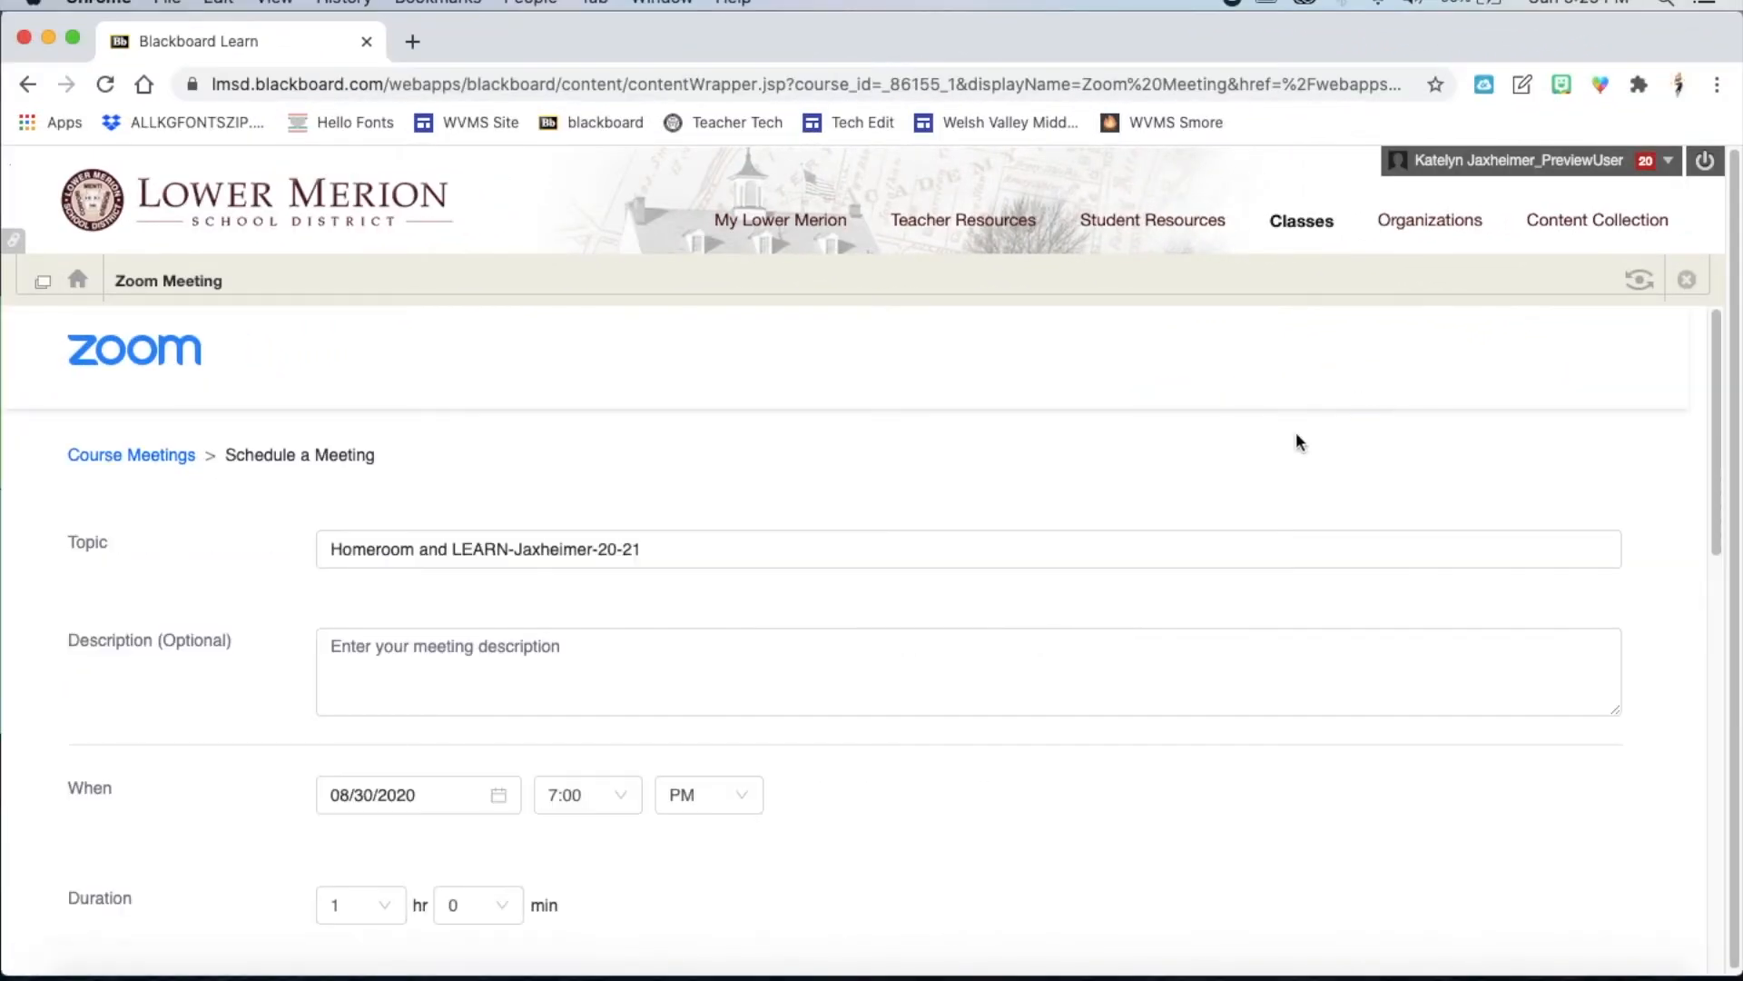
left_click(174, 561)
type("Homeroom")
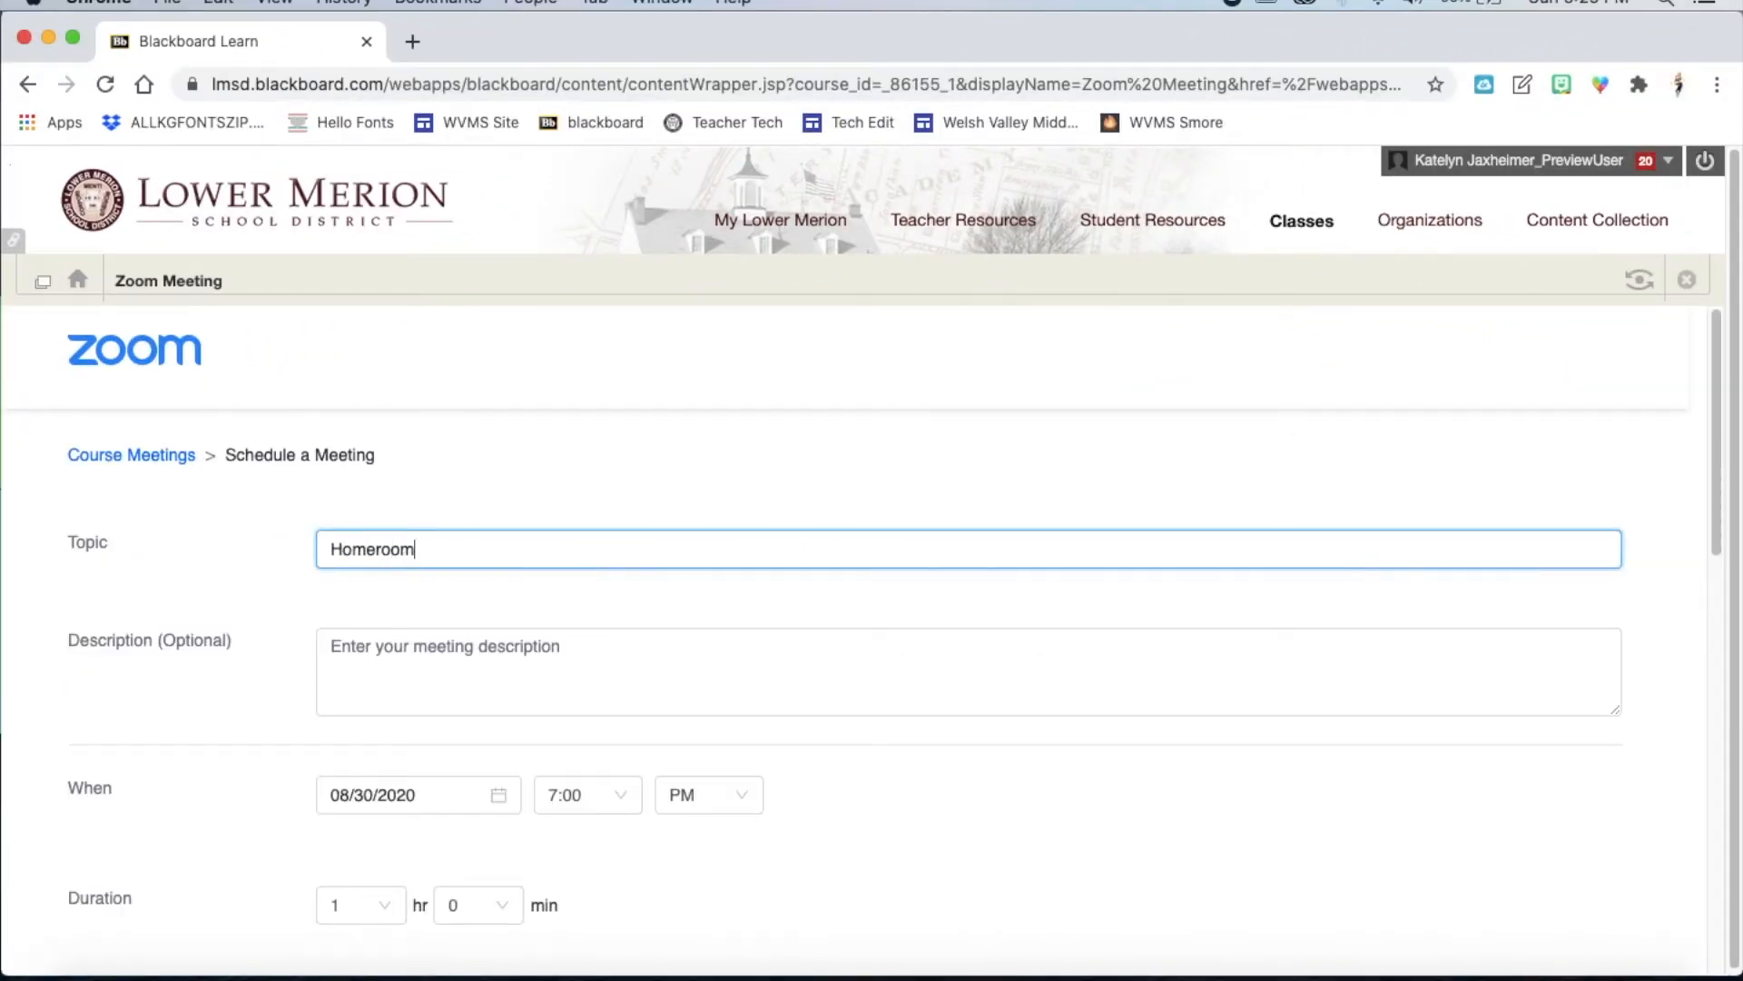
Step: Set the meeting's start date to 09/09/2020
scroll(469, 651, "down", 3)
scroll(469, 651, "down", 2)
left_click(459, 522)
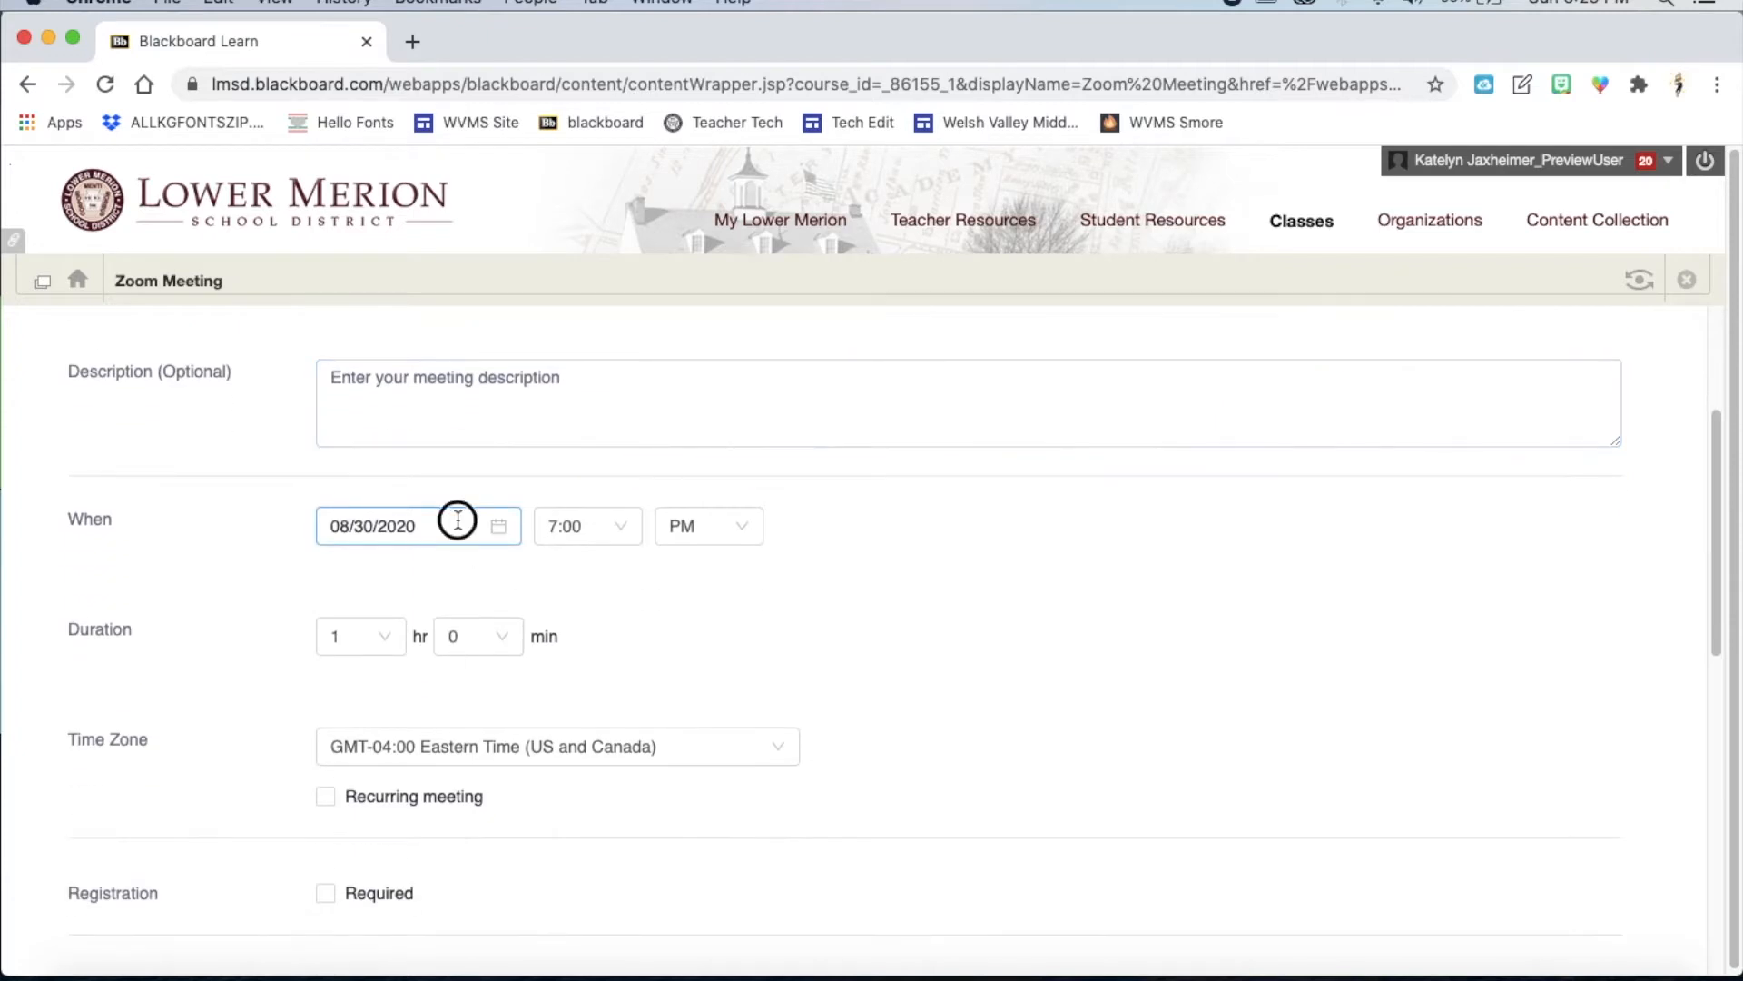
left_click(608, 570)
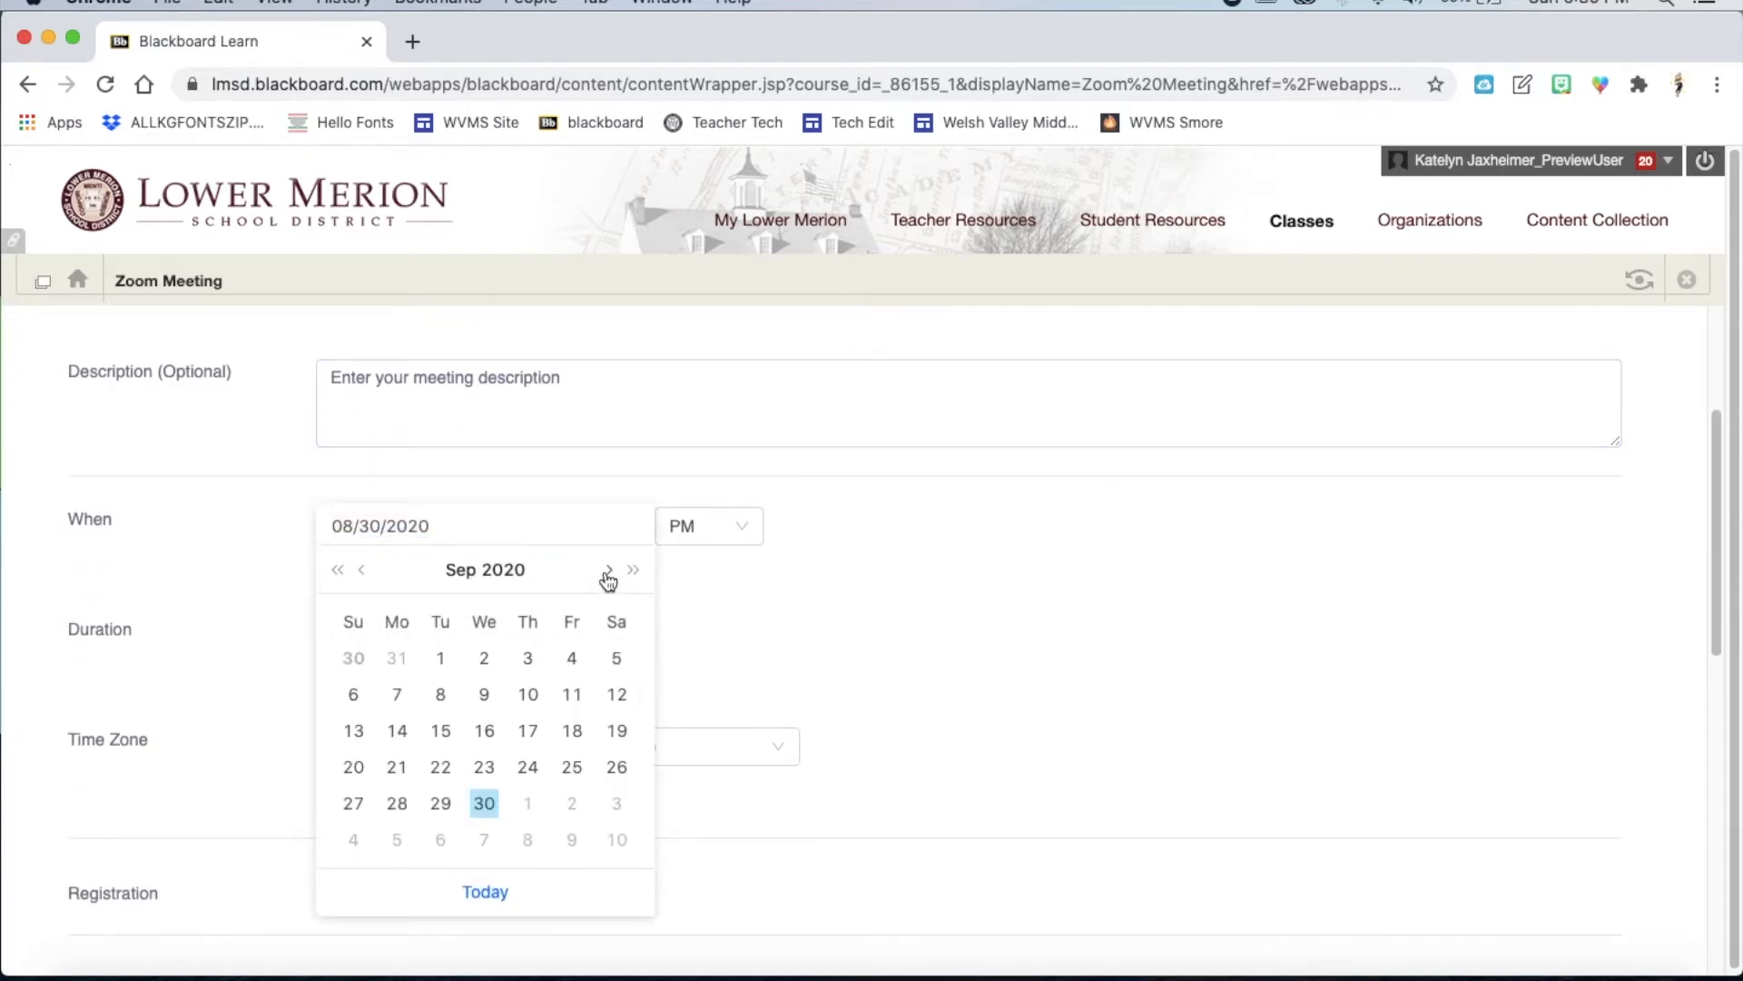
left_click(608, 572)
left_click(364, 574)
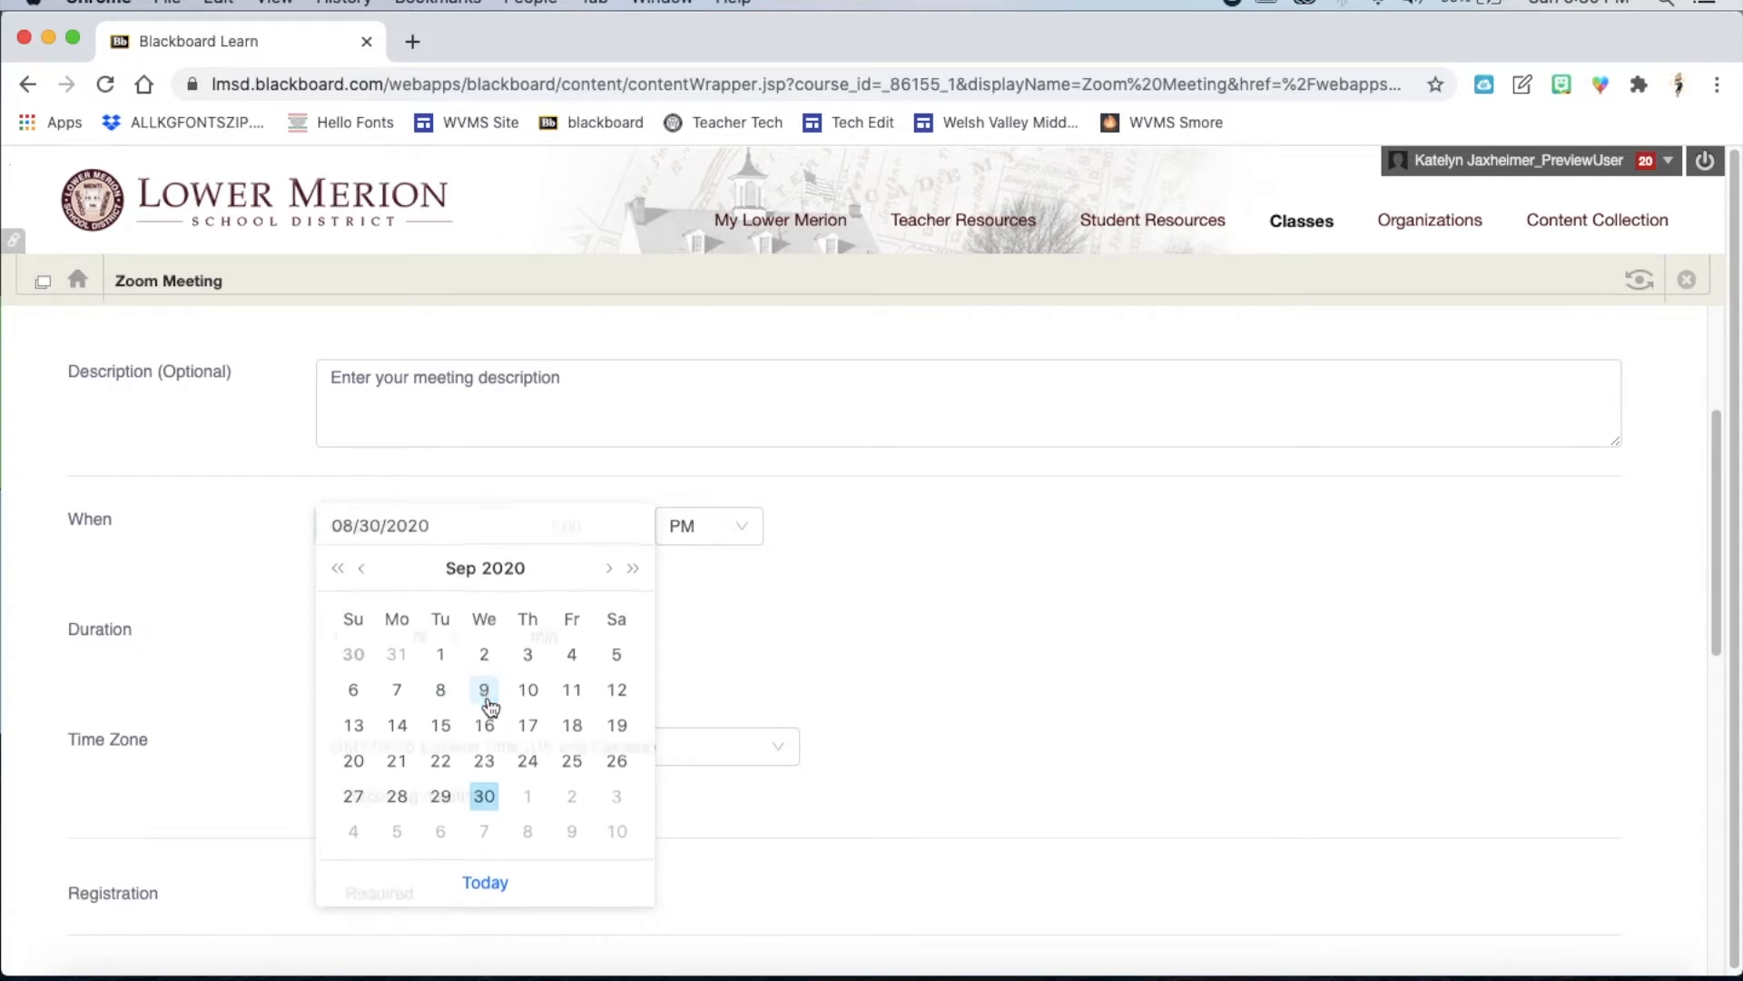
left_click(486, 697)
Step: Set the meeting's start time to 8:00 AM
left_click(629, 540)
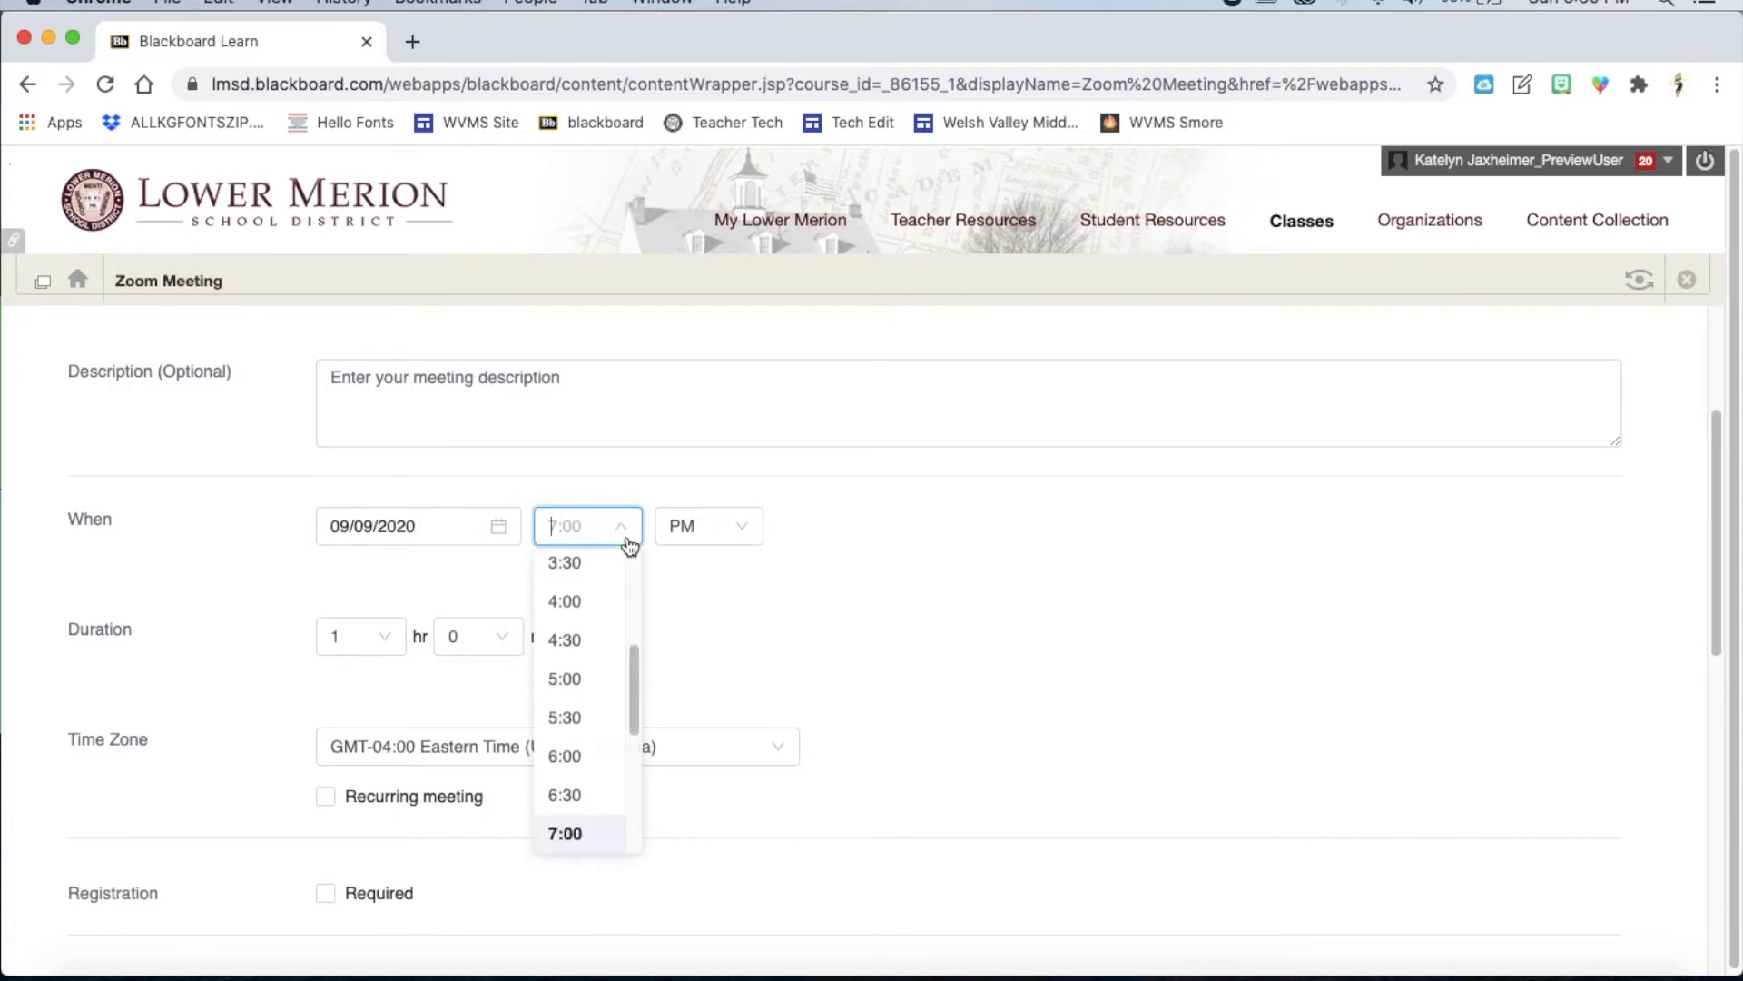
scroll(586, 726, "down", 3)
left_click(581, 824)
left_click(737, 540)
left_click(712, 568)
Step: Set the meeting's duration to 0 hours 30 minutes
left_click(397, 646)
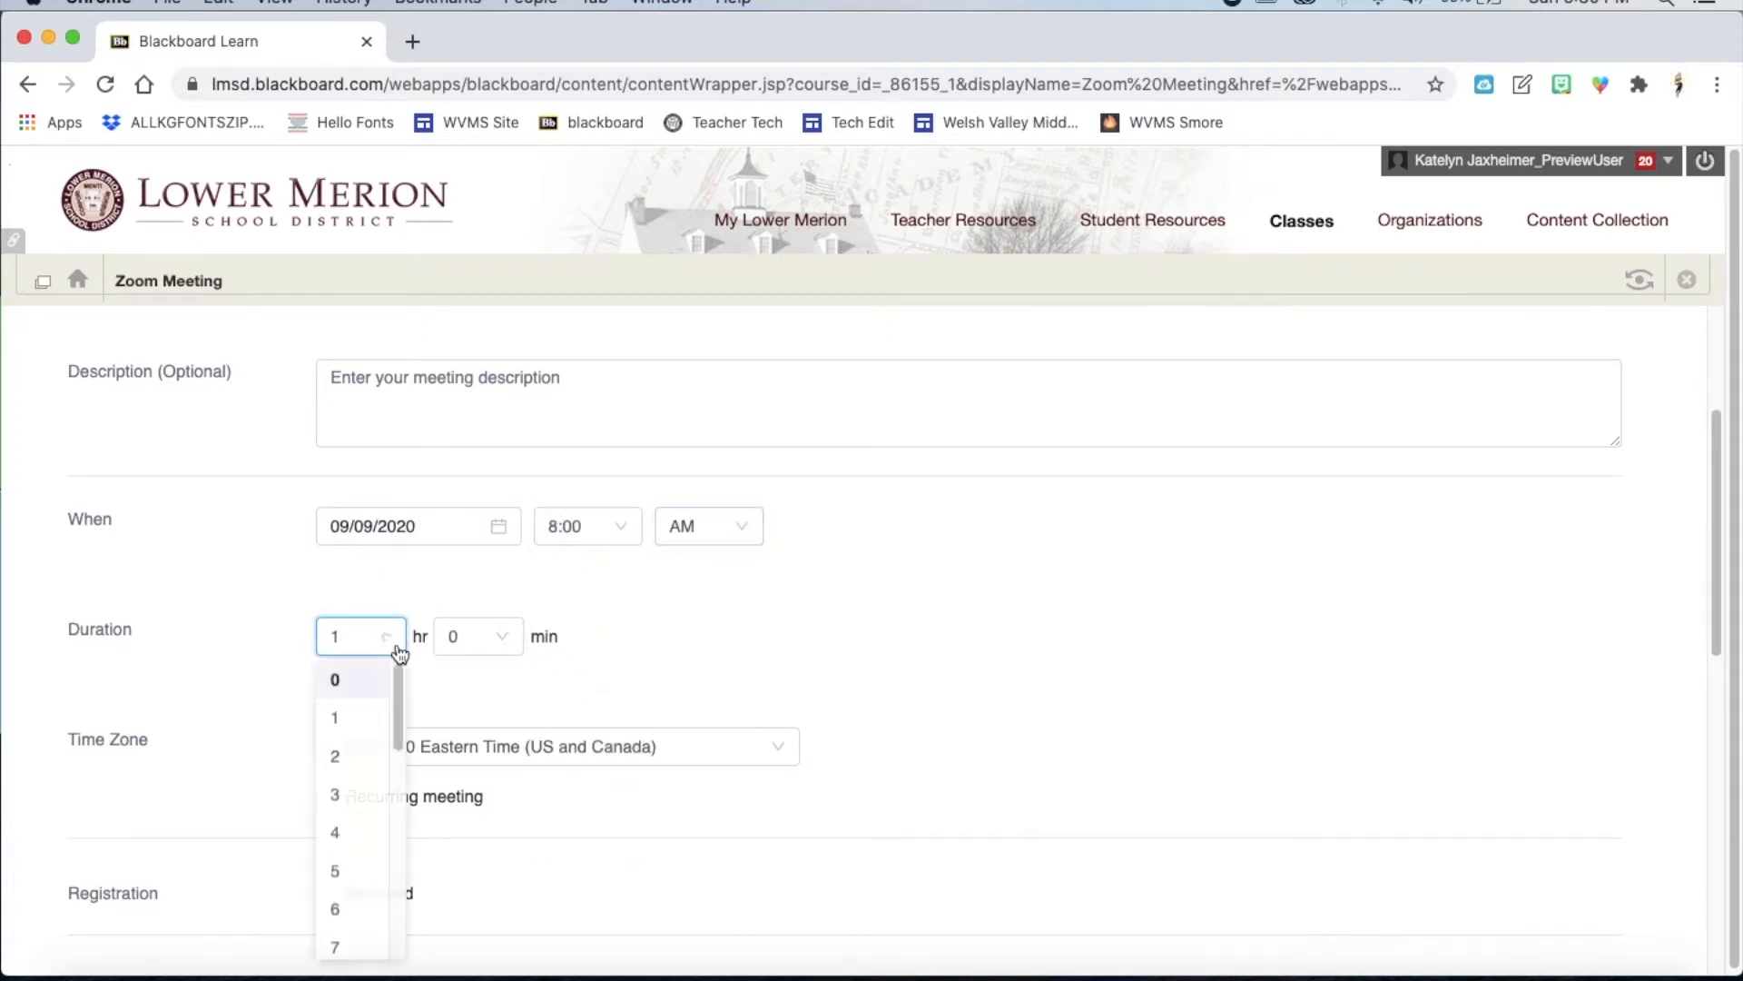
left_click(372, 681)
left_click(472, 635)
left_click(463, 758)
Step: Make the meeting recurring with a weekly recurrence
scroll(716, 642, "down", 2)
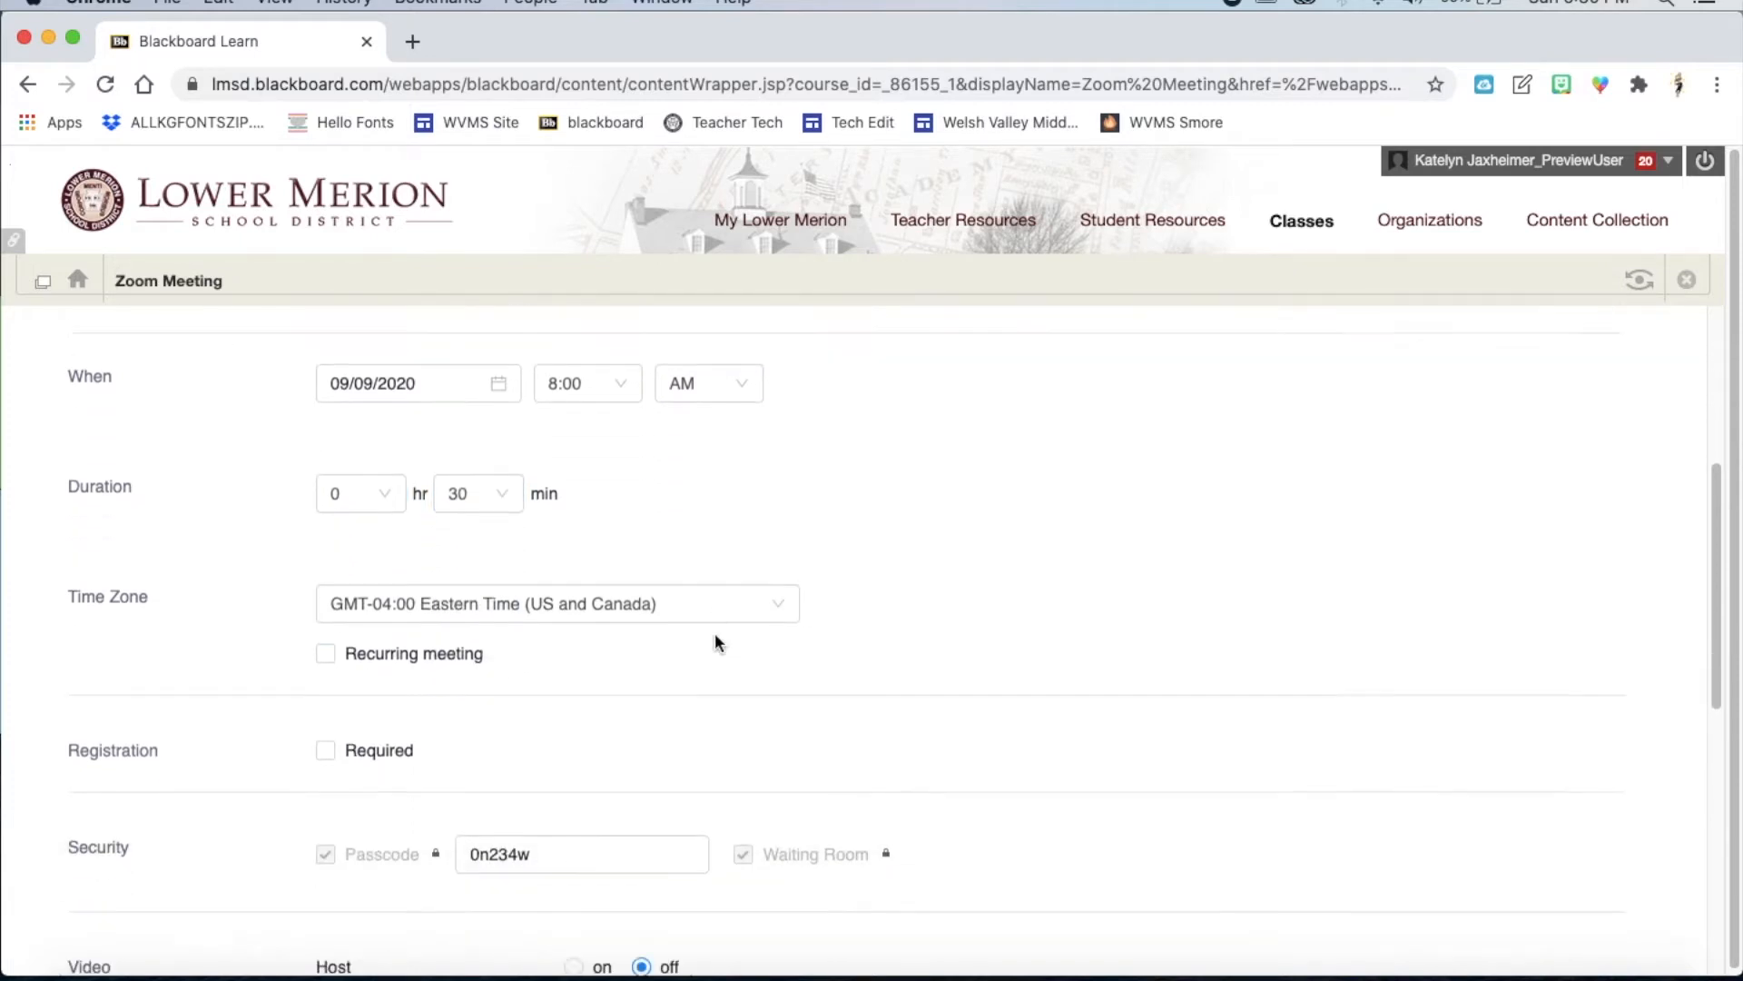
left_click(482, 621)
scroll(485, 681, "down", 1)
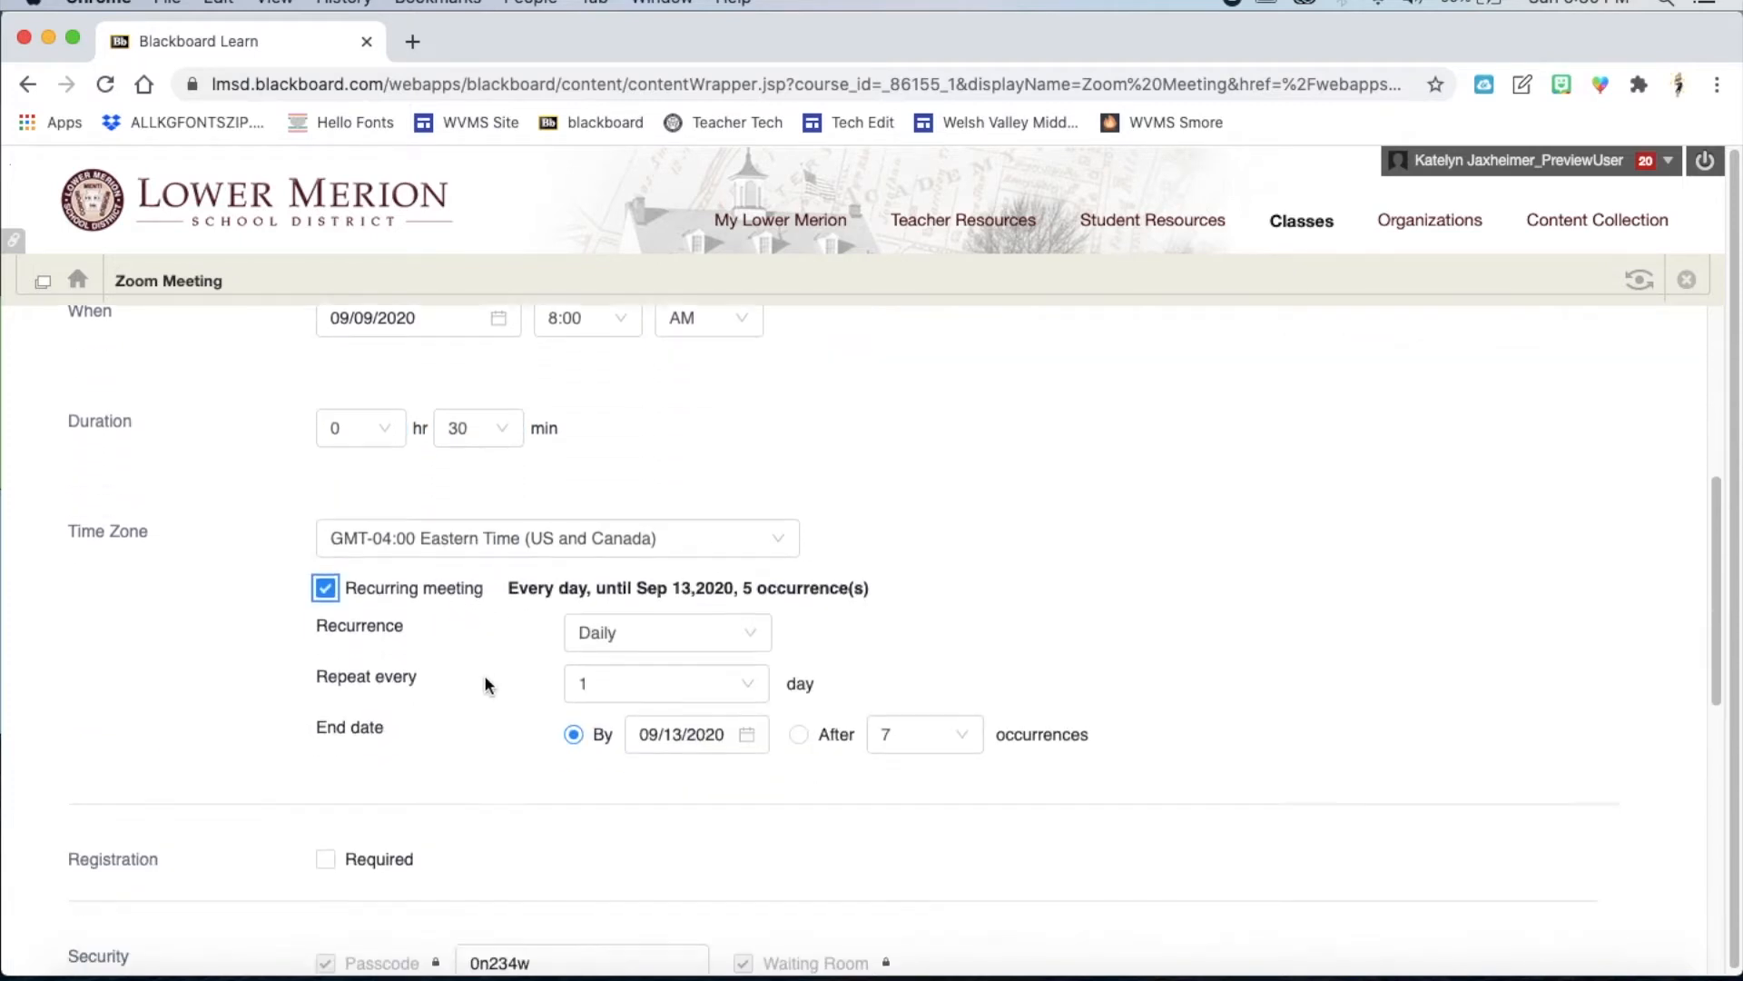
scroll(486, 682, "down", 1)
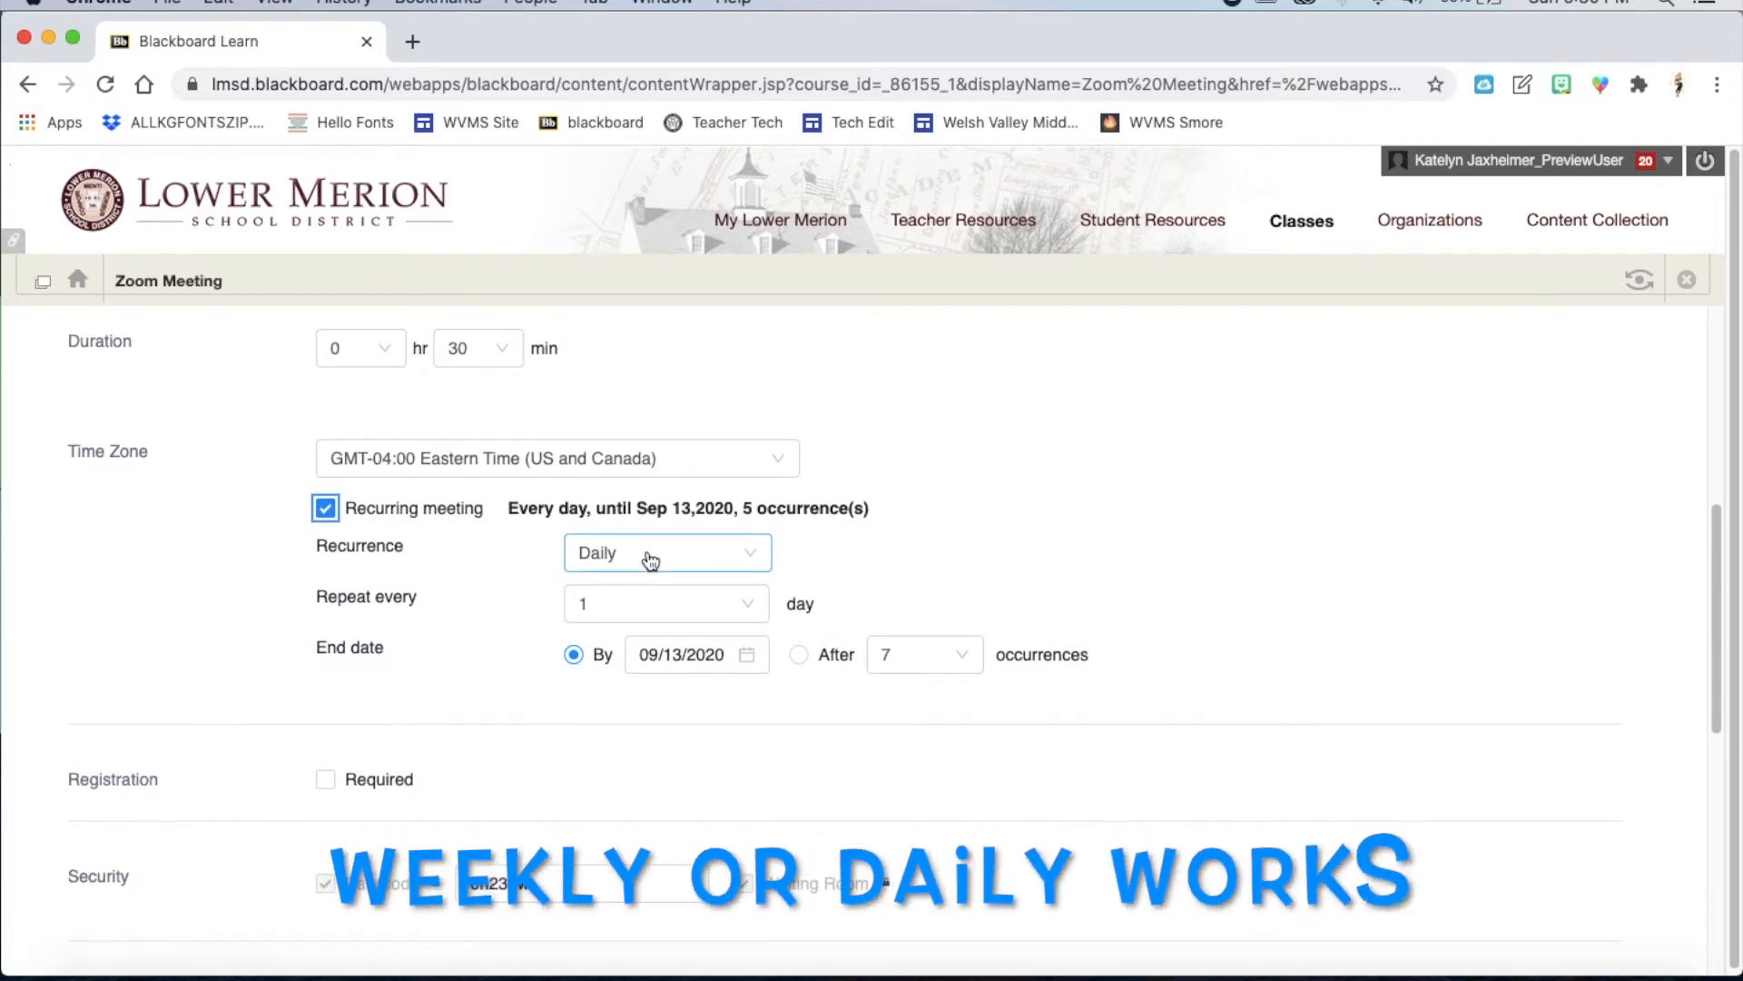
left_click(650, 557)
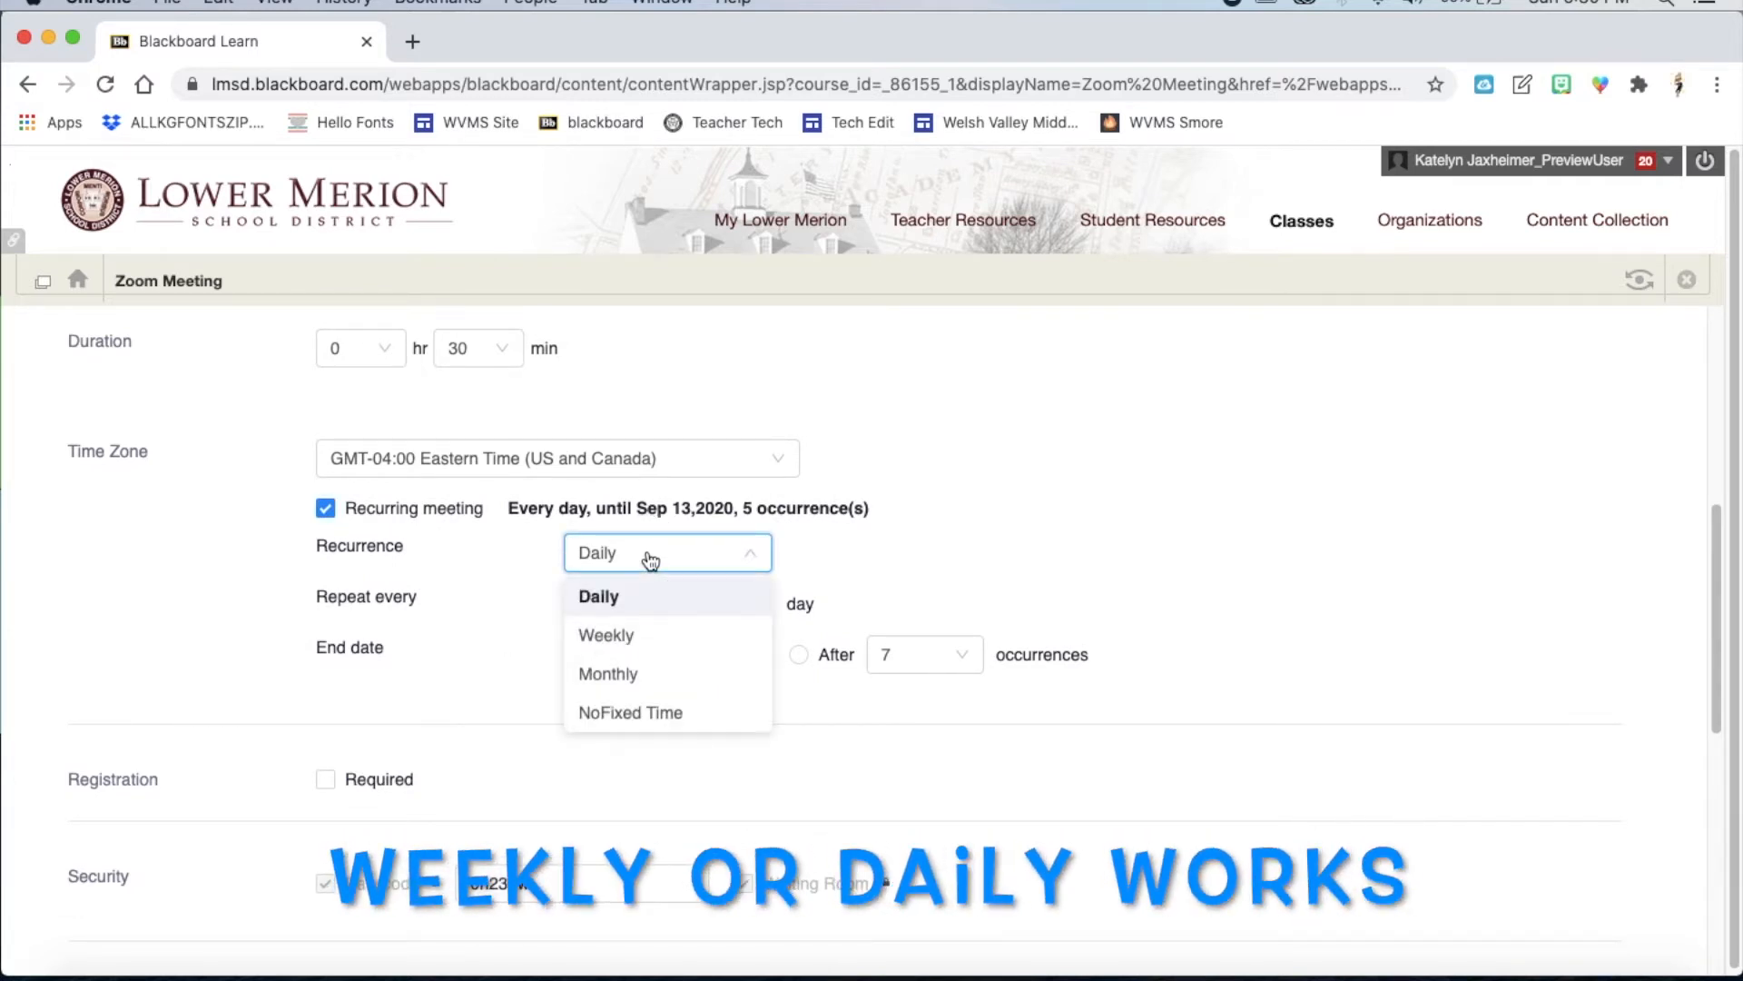
left_click(615, 637)
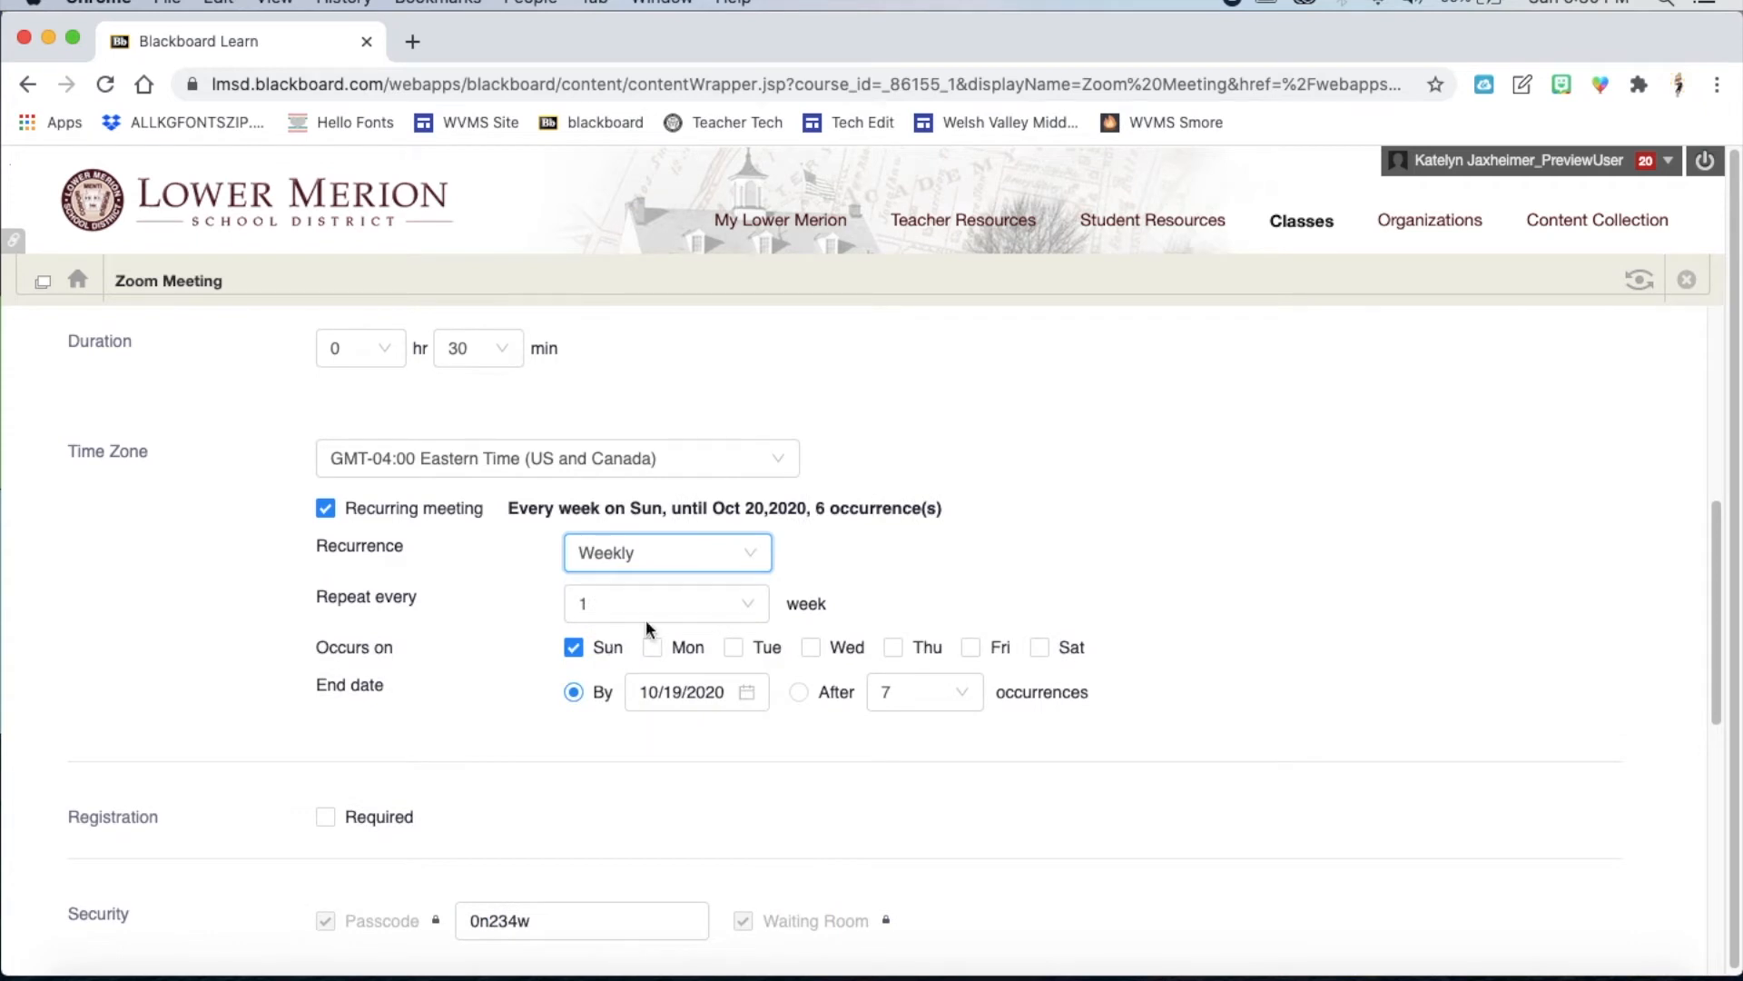
Step: Set the weekly meeting to occur Monday through Friday, excluding Sunday
left_click(652, 648)
left_click(733, 647)
left_click(811, 646)
left_click(893, 646)
left_click(971, 647)
left_click(581, 654)
Step: Set the recurring meeting's end date to 06/19/2021
scroll(682, 679, "down", 1)
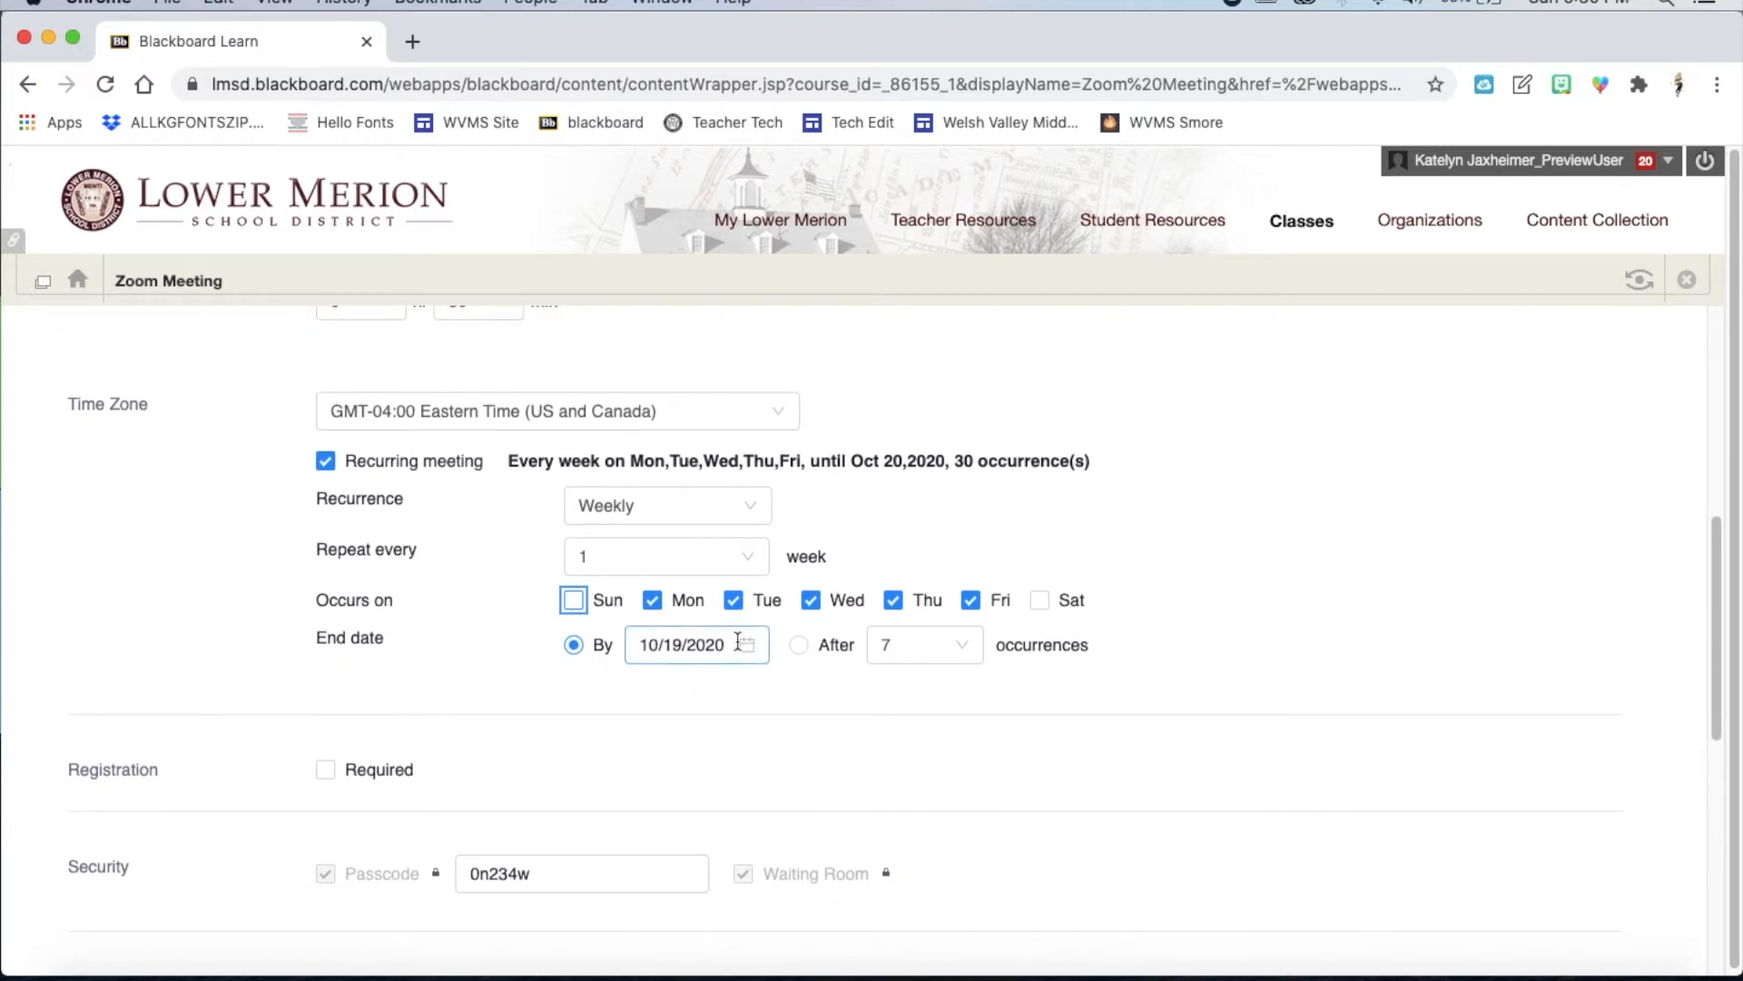
left_click(695, 644)
left_click(918, 689)
left_click(918, 690)
left_click(918, 689)
left_click(918, 689)
left_click(918, 689)
left_click(918, 689)
left_click(918, 689)
left_click(918, 689)
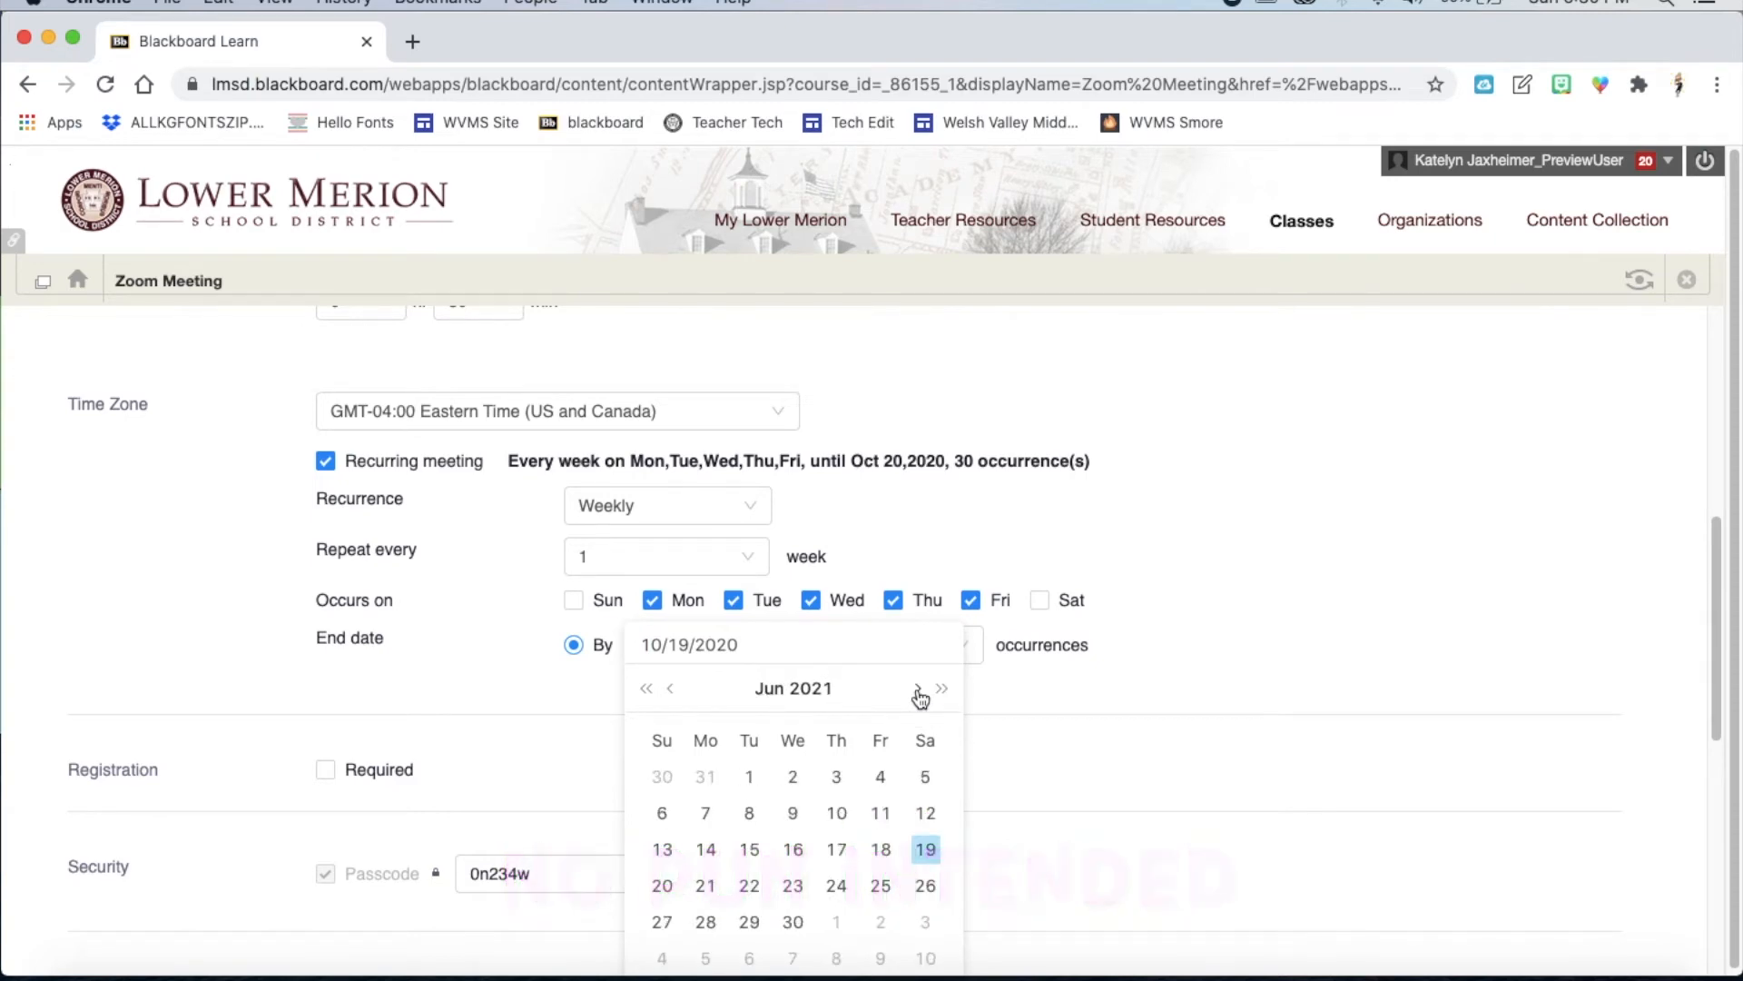
left_click(925, 847)
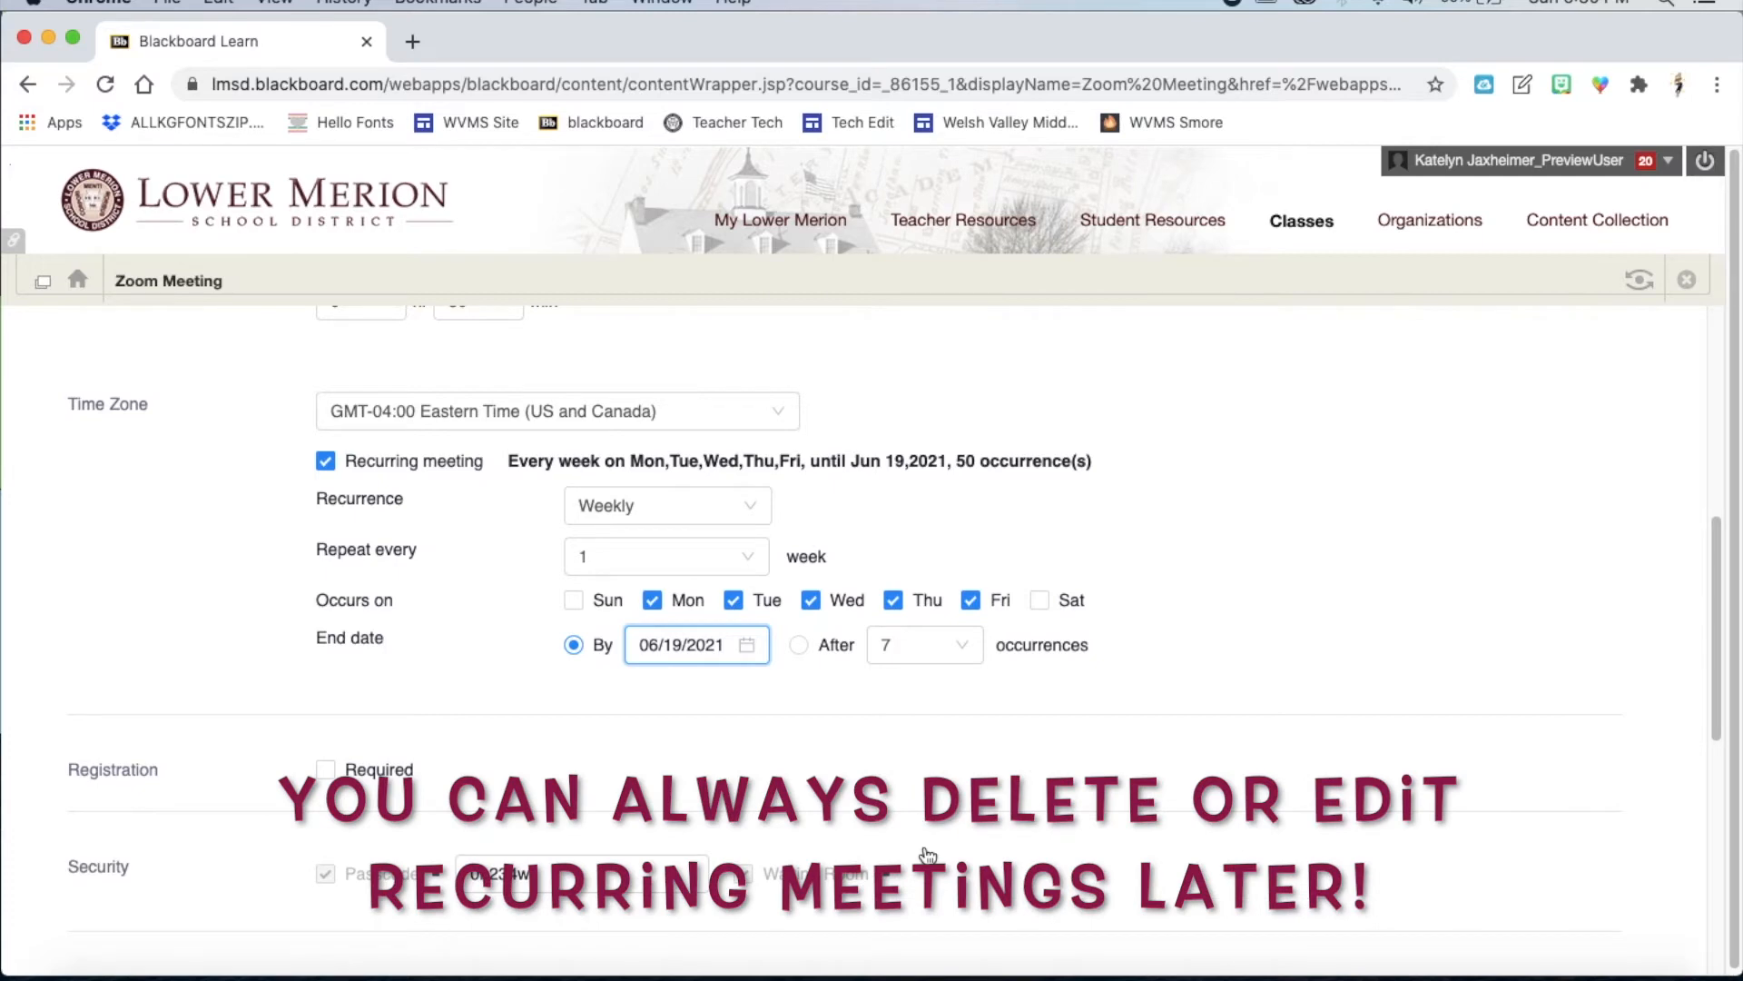
Step: Enable muting participants upon entry for the meeting, and leave the authenticated-users-only option off
scroll(926, 854, "down", 5)
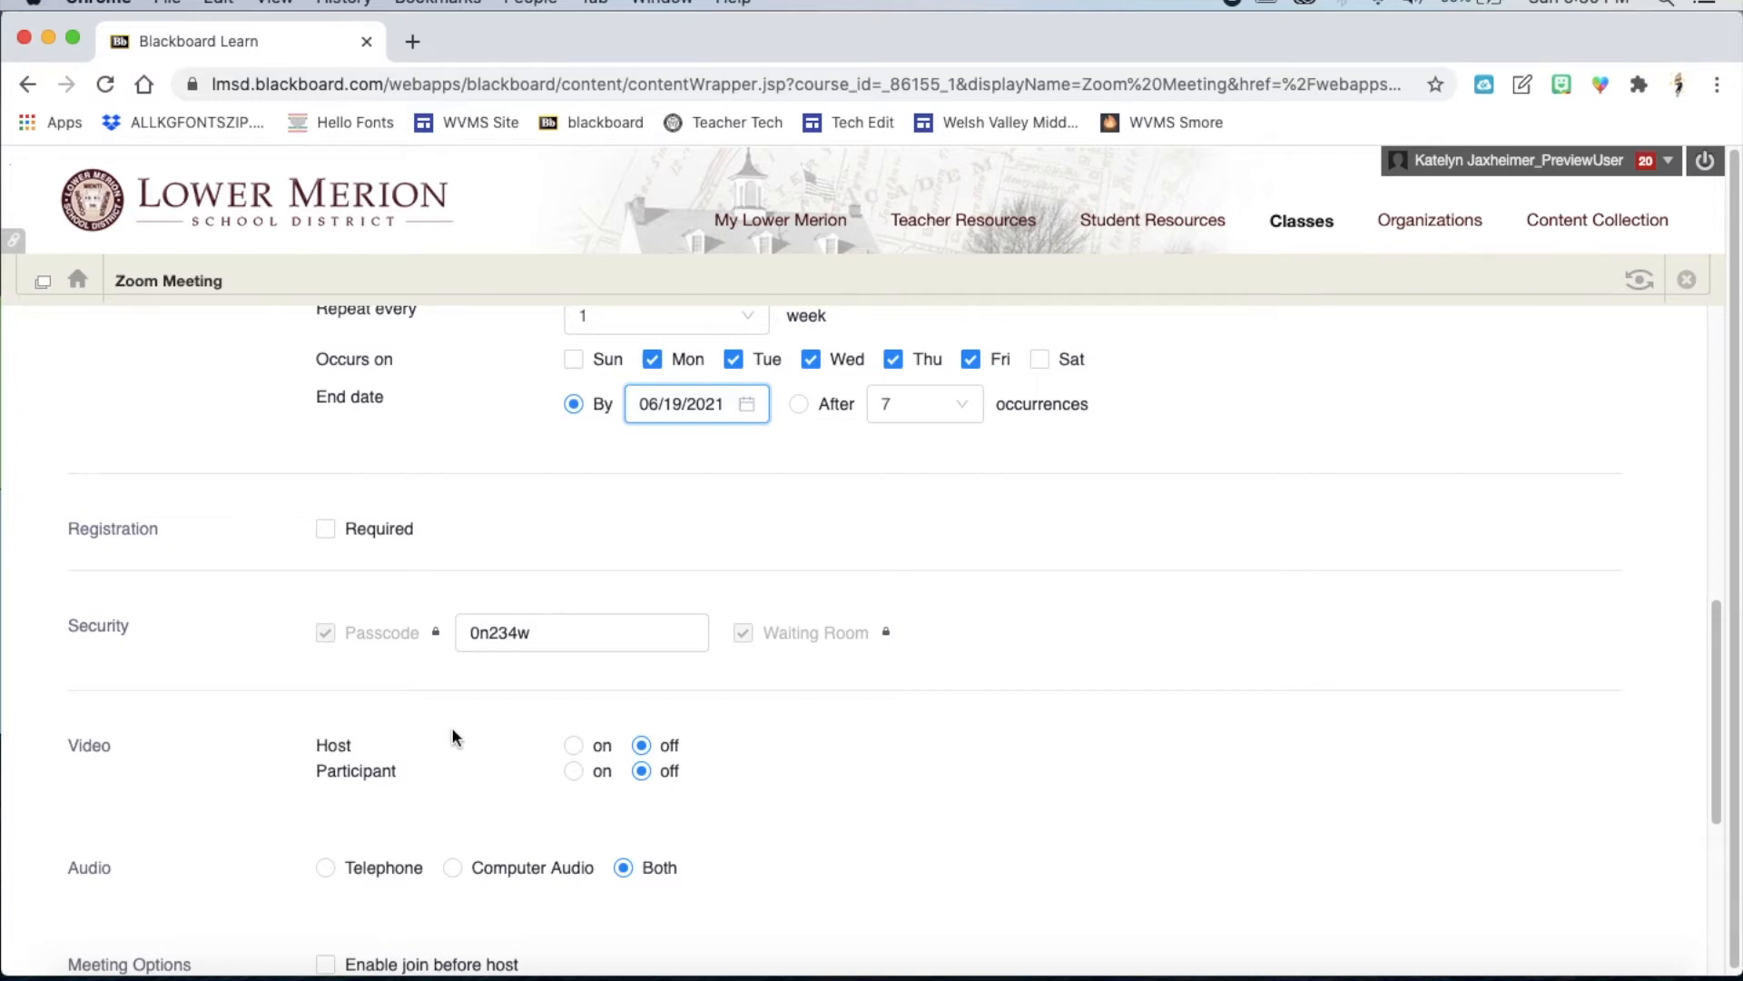
left_click(536, 648)
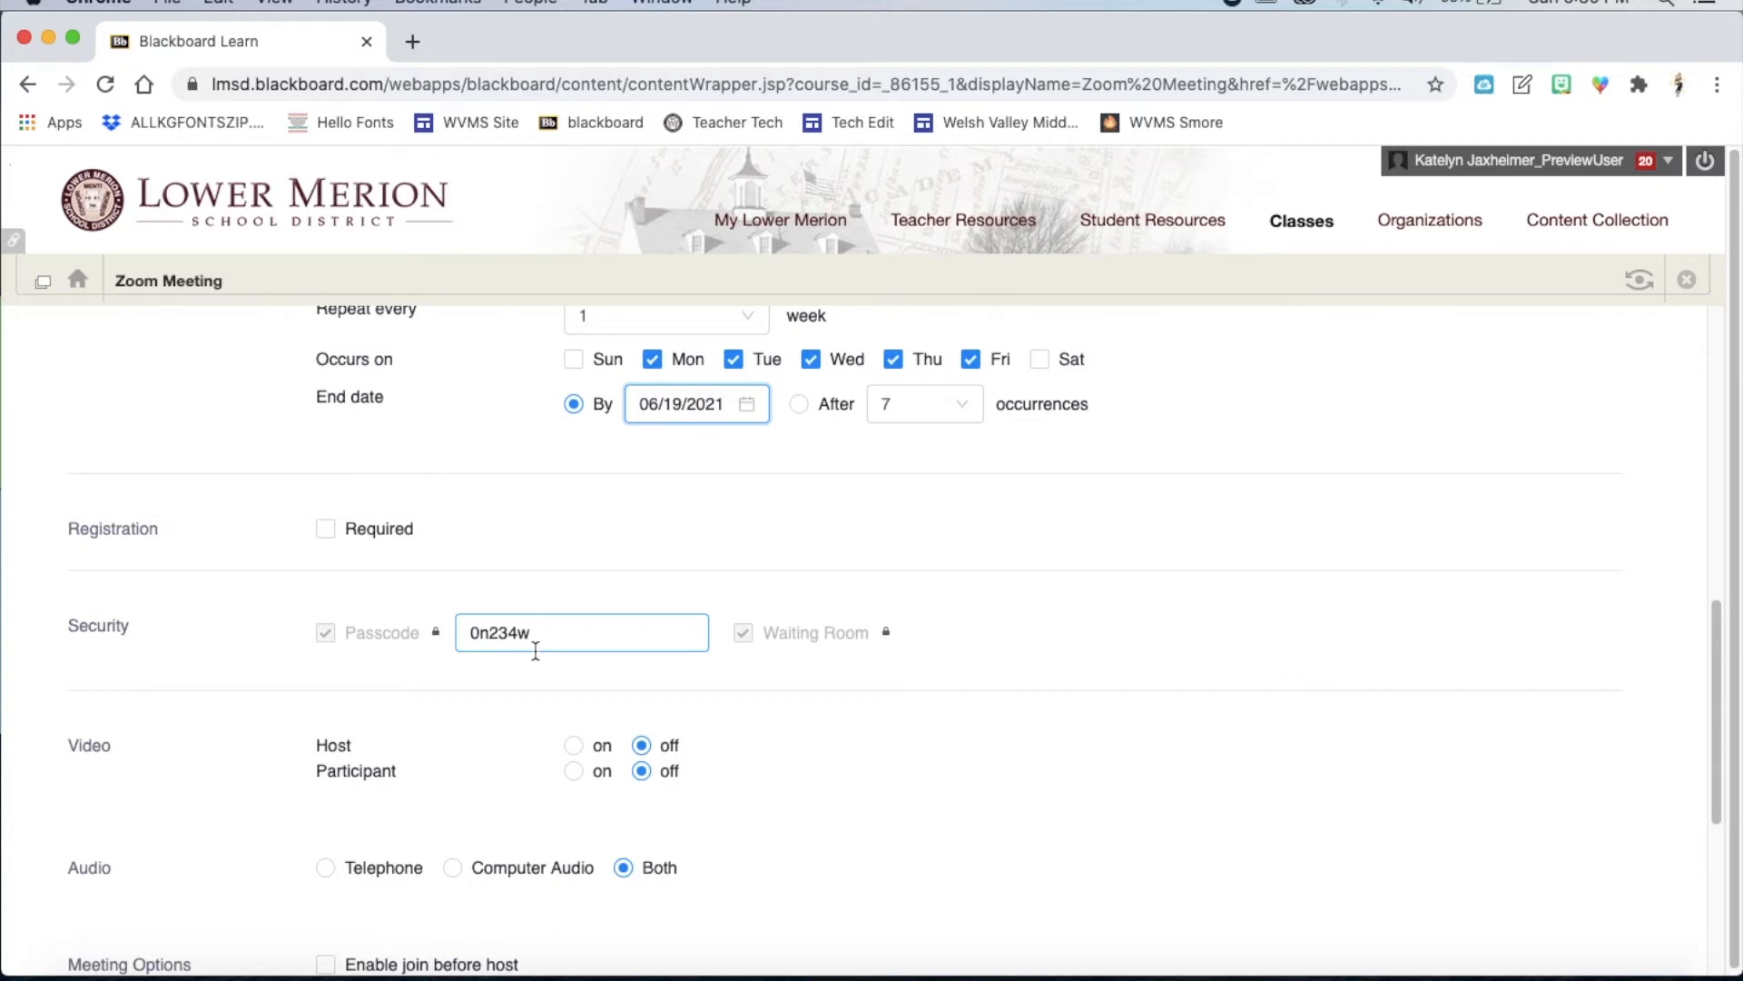
scroll(535, 650, "down", 5)
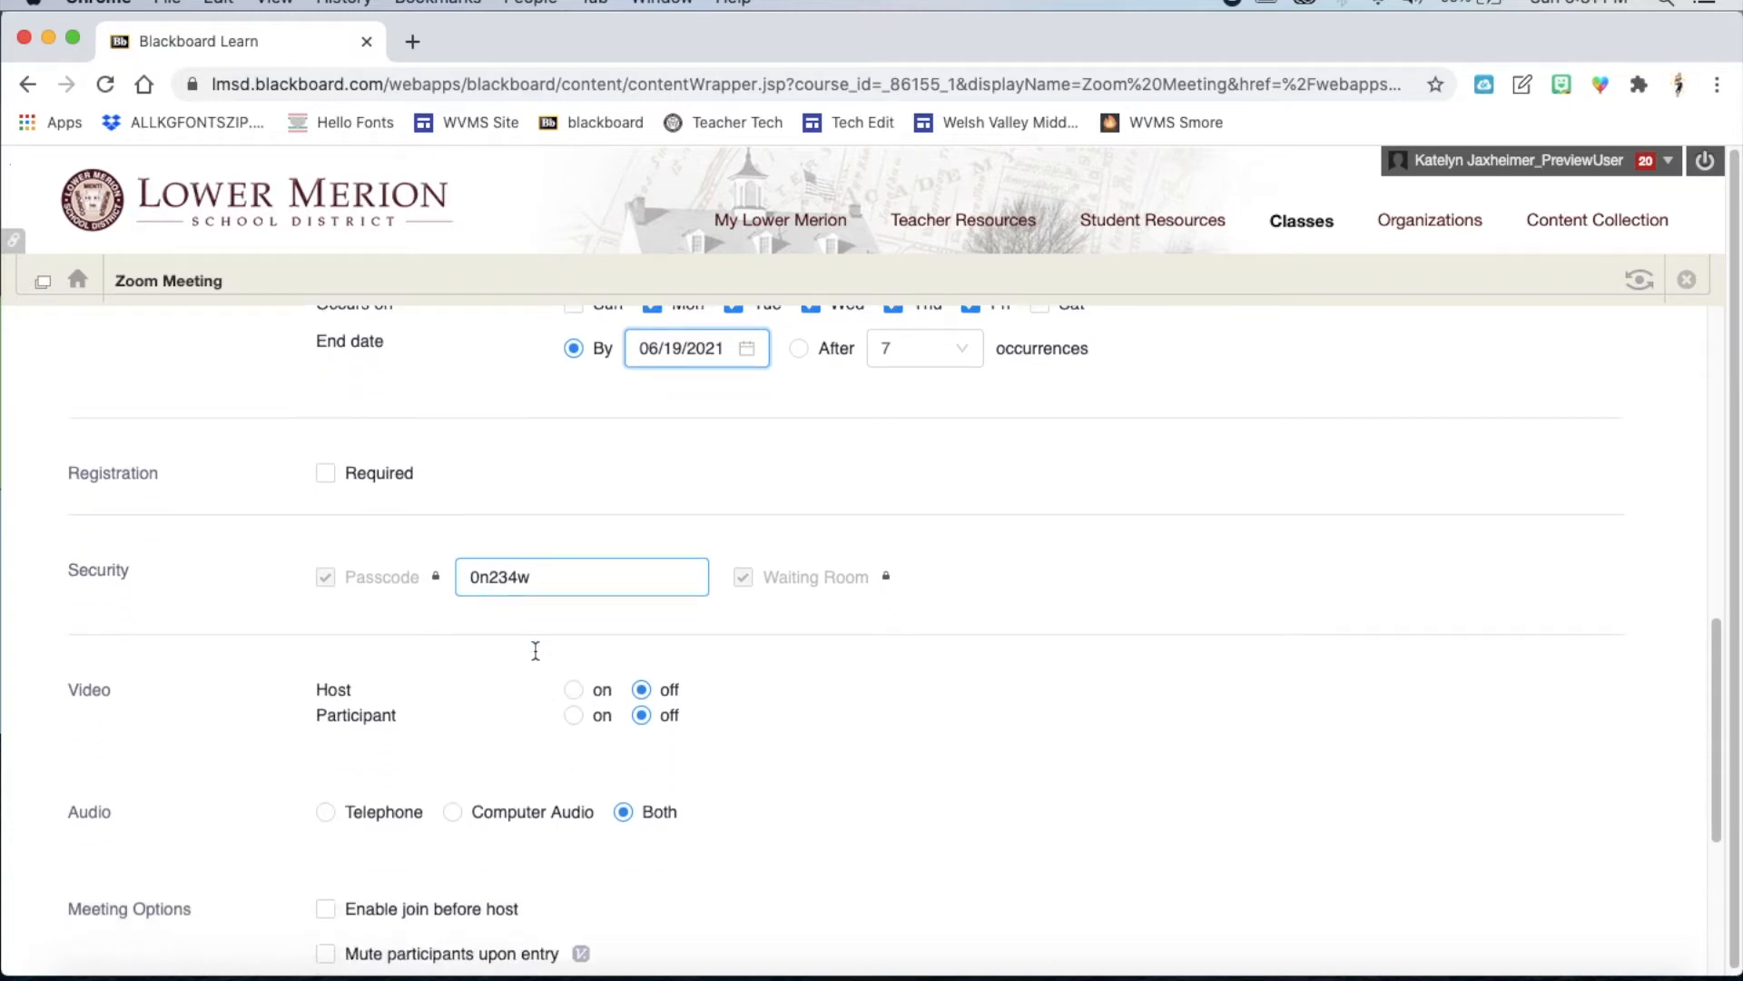
scroll(536, 650, "down", 4)
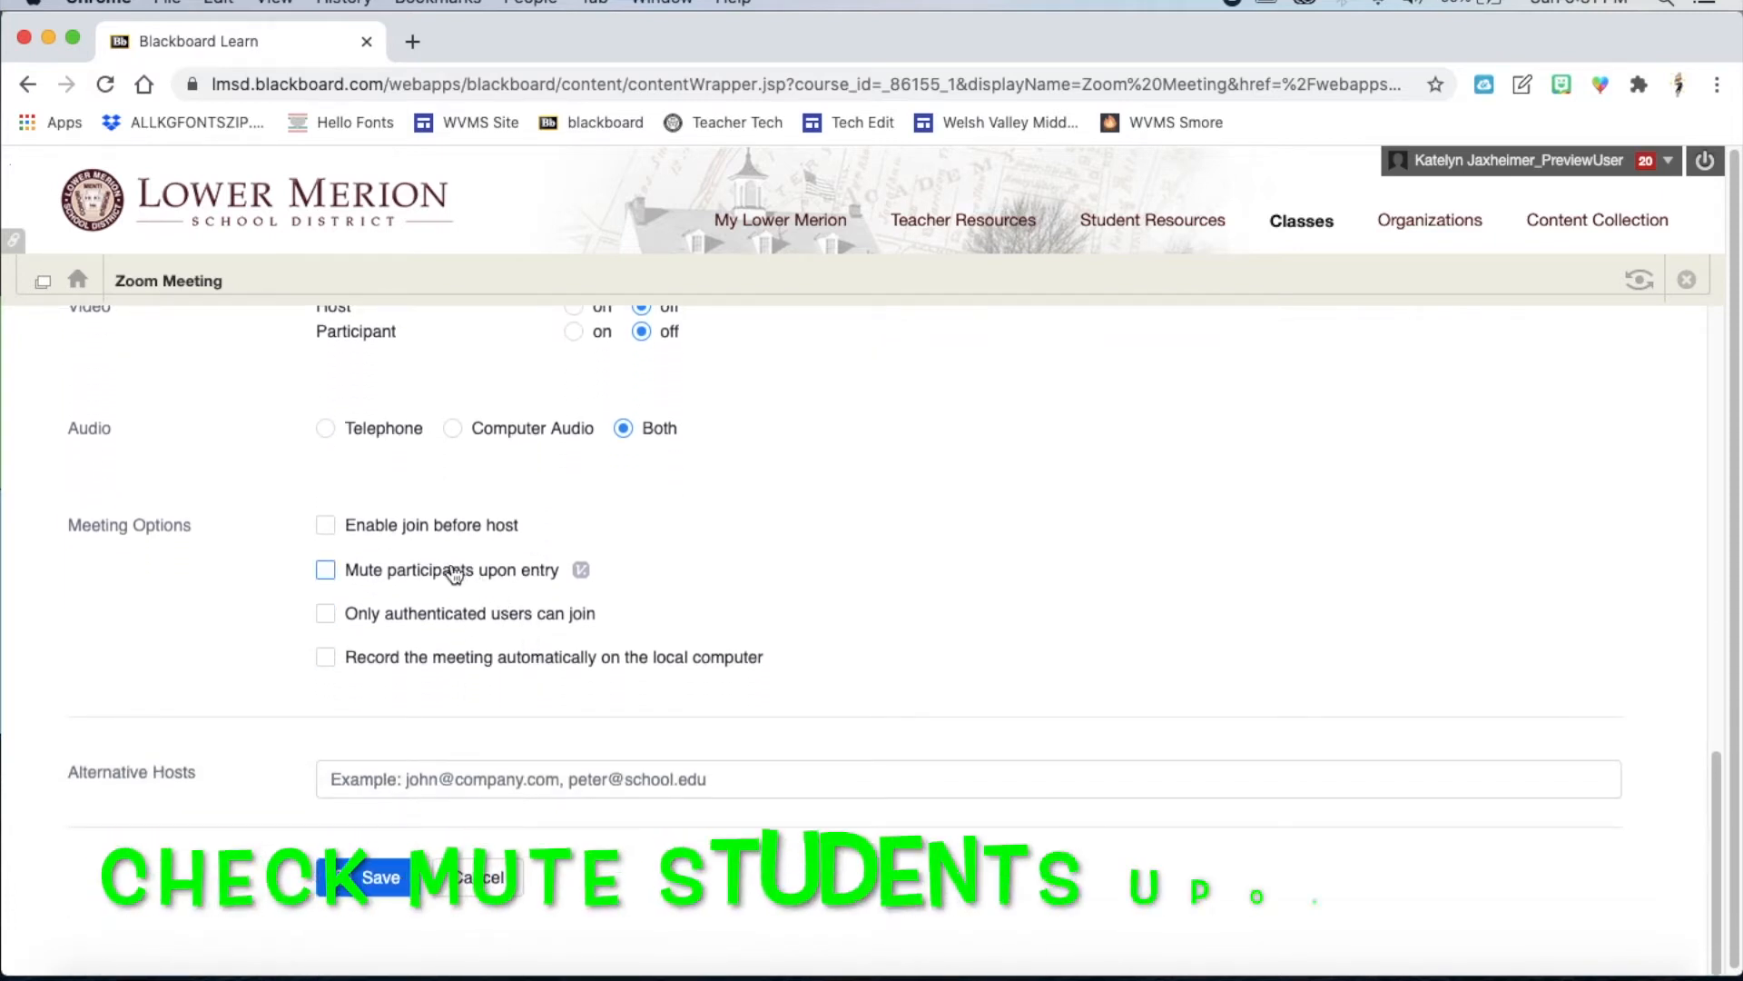
left_click(325, 571)
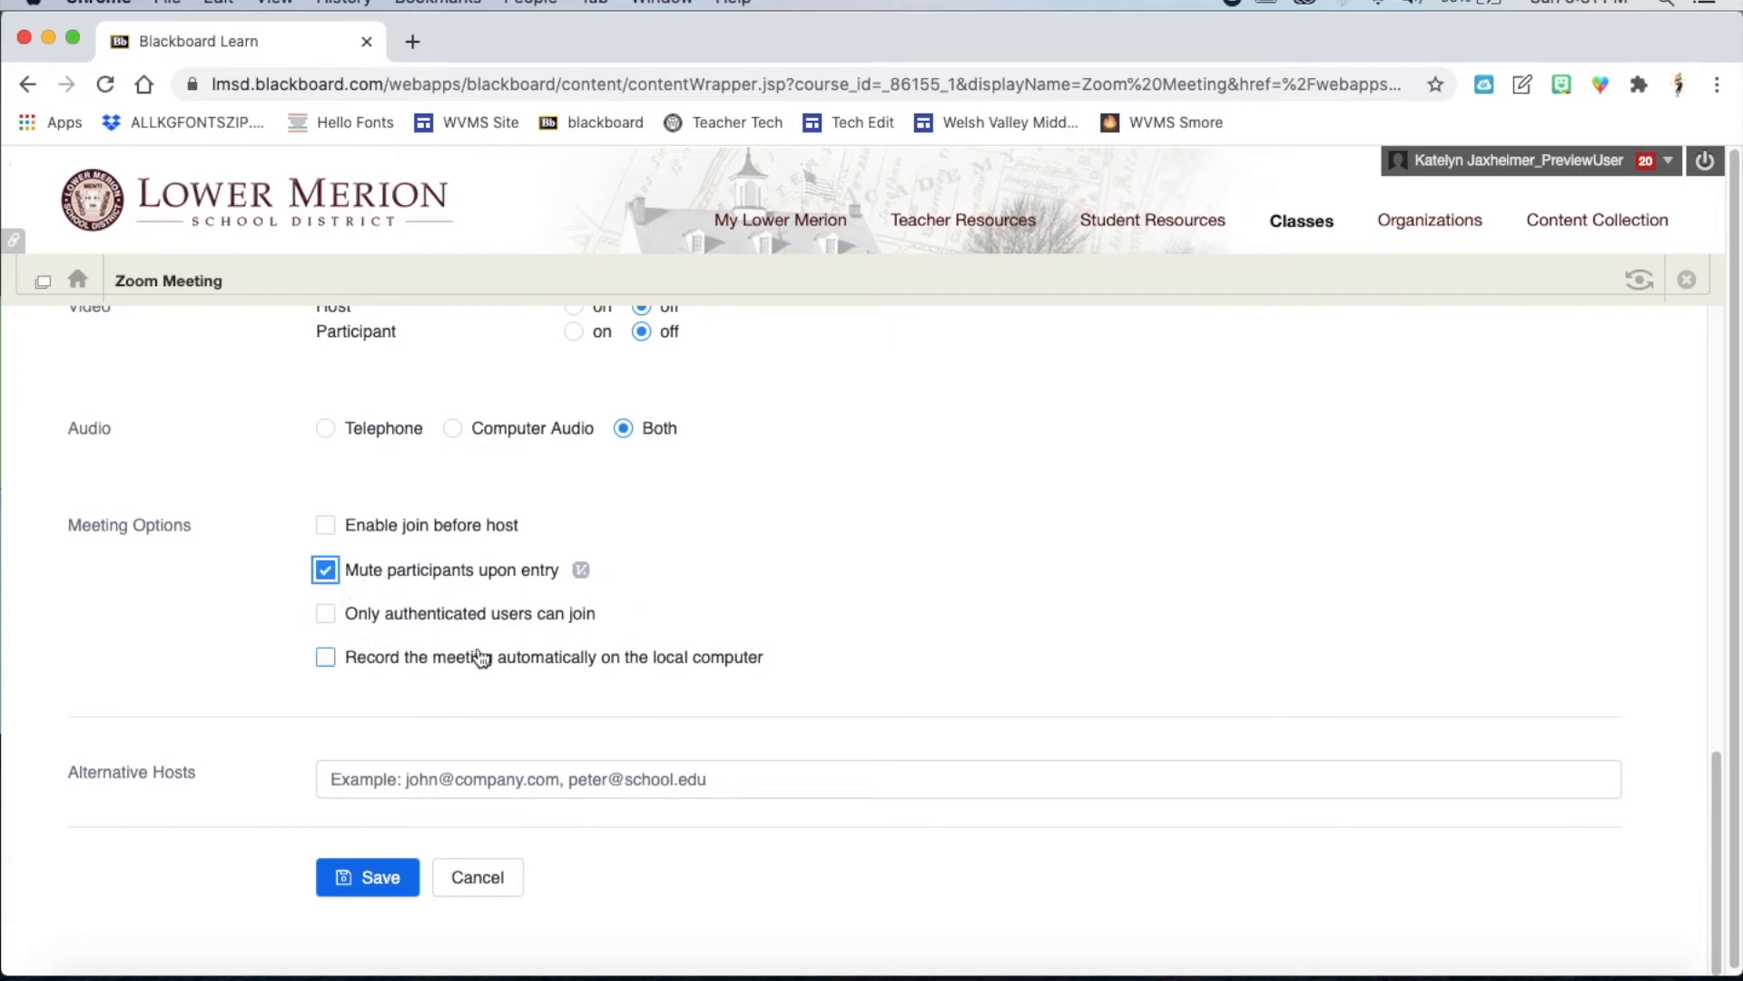
left_click(379, 614)
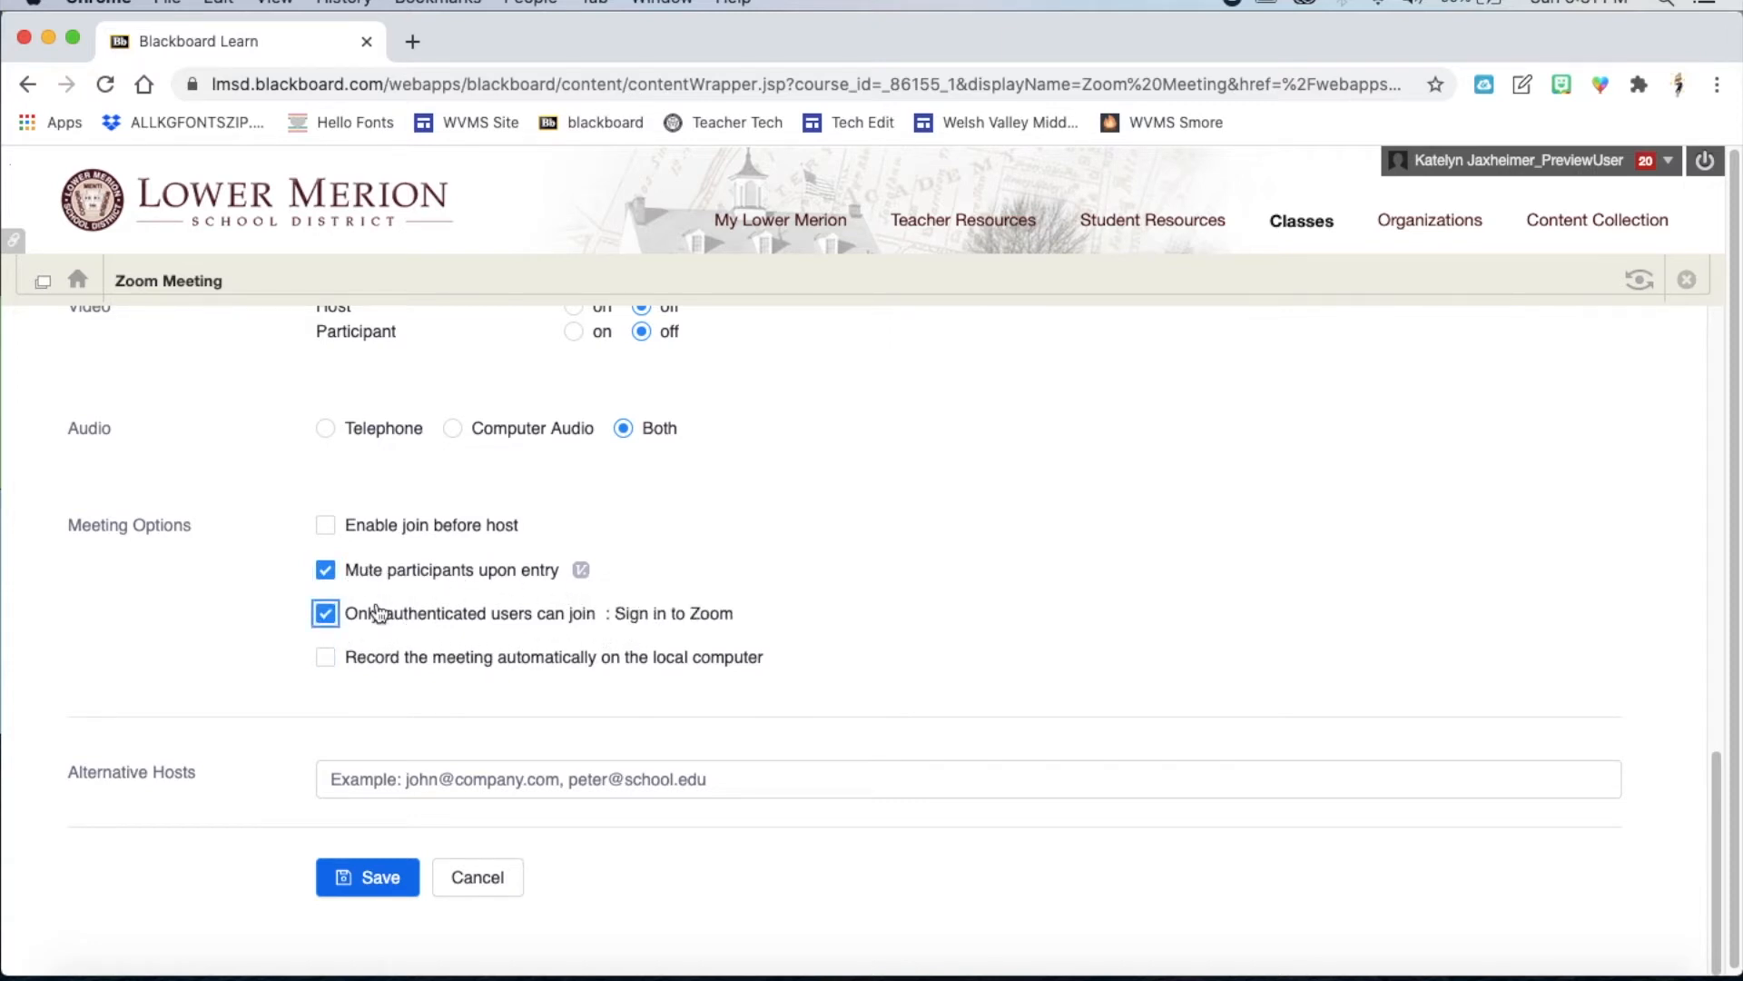
left_click(539, 625)
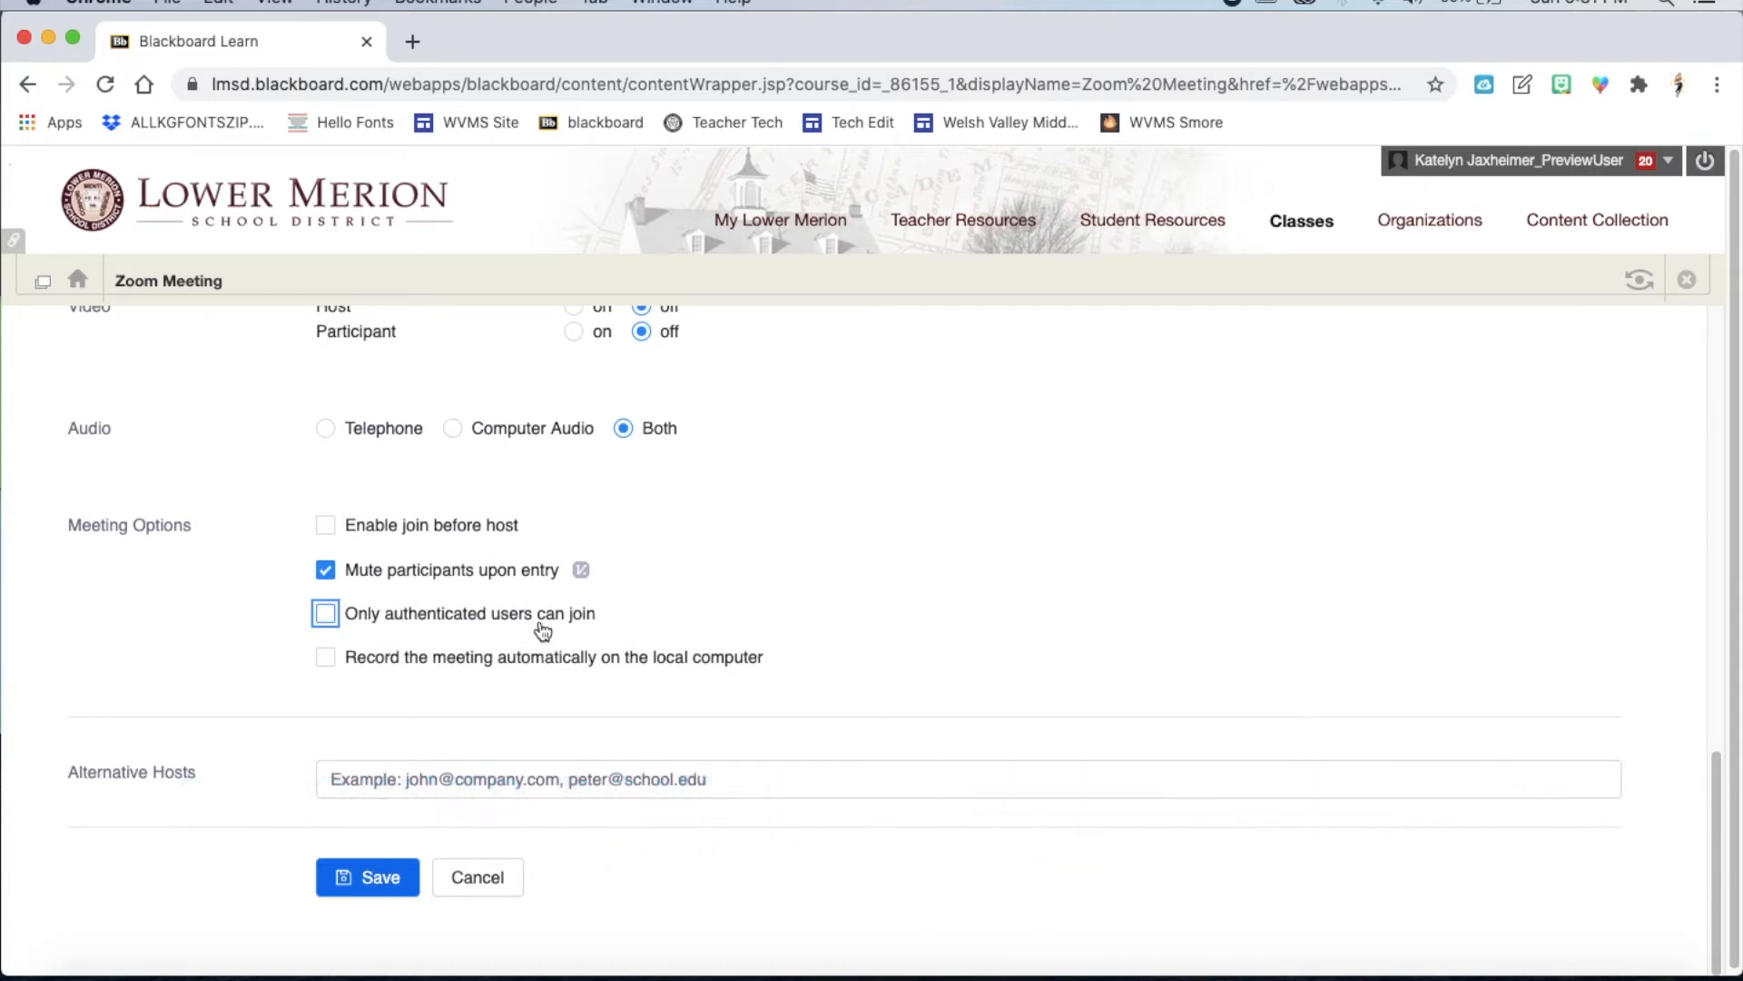
Step: Save the recurring Homeroom meeting and return to the course meetings list
scroll(574, 672, "down", 1)
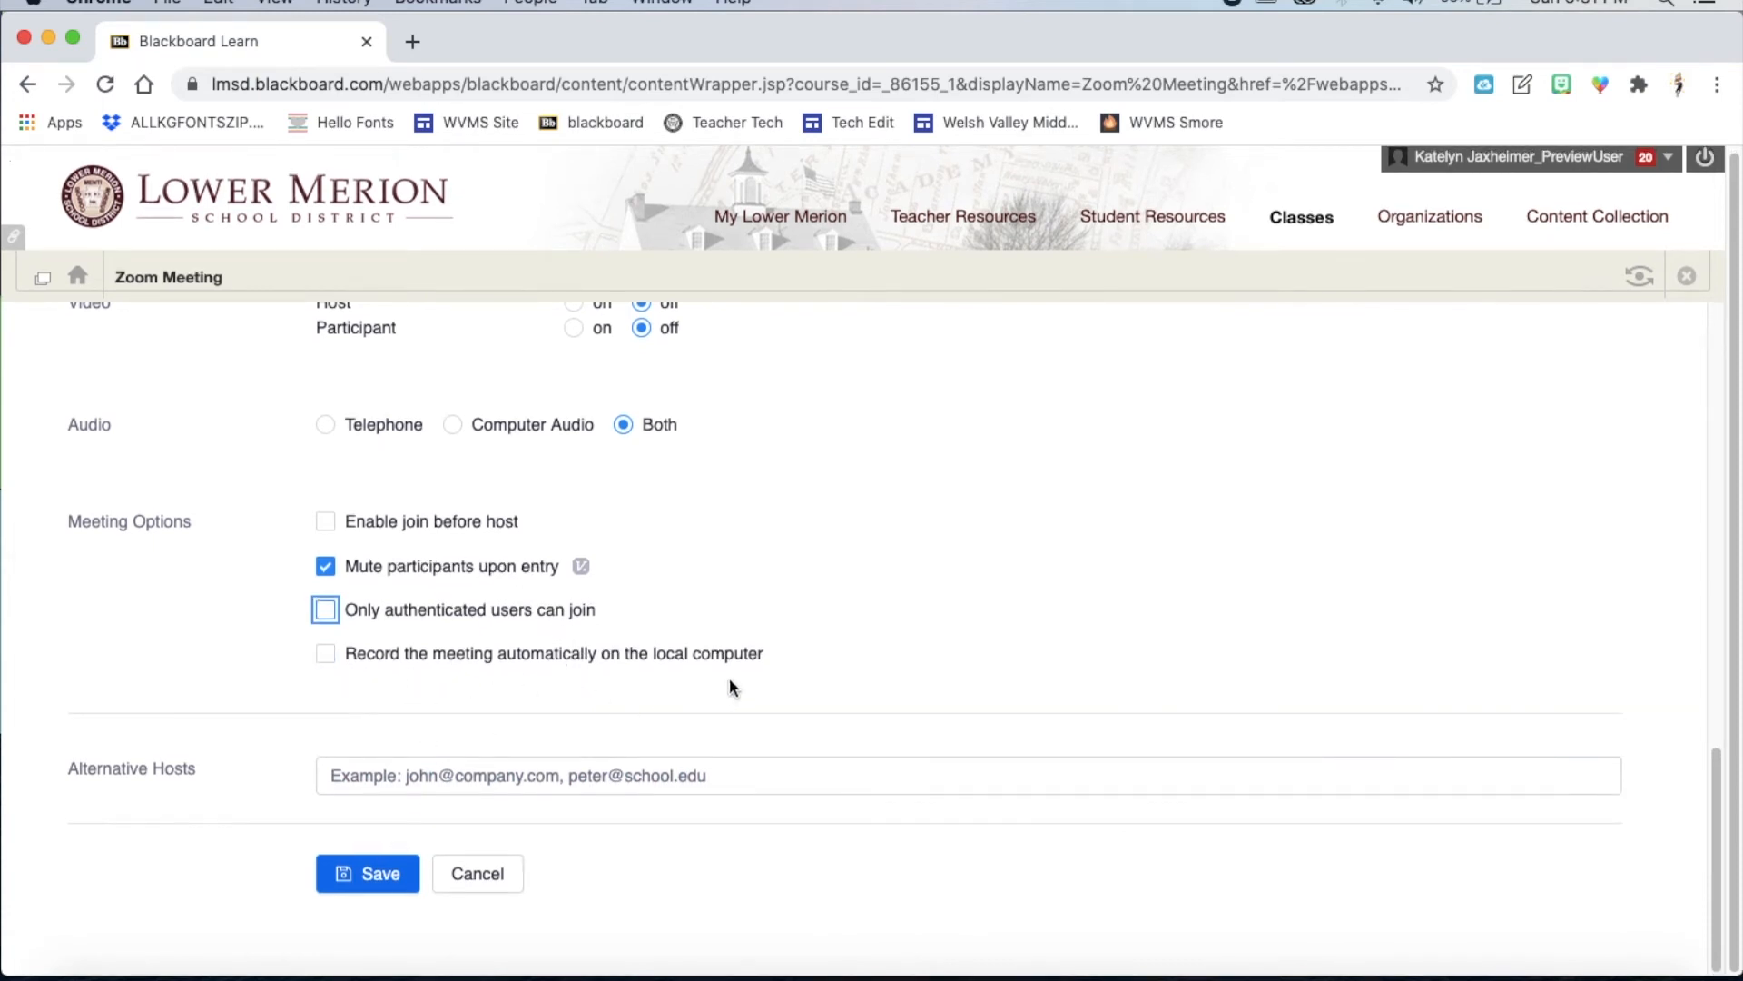
left_click(345, 879)
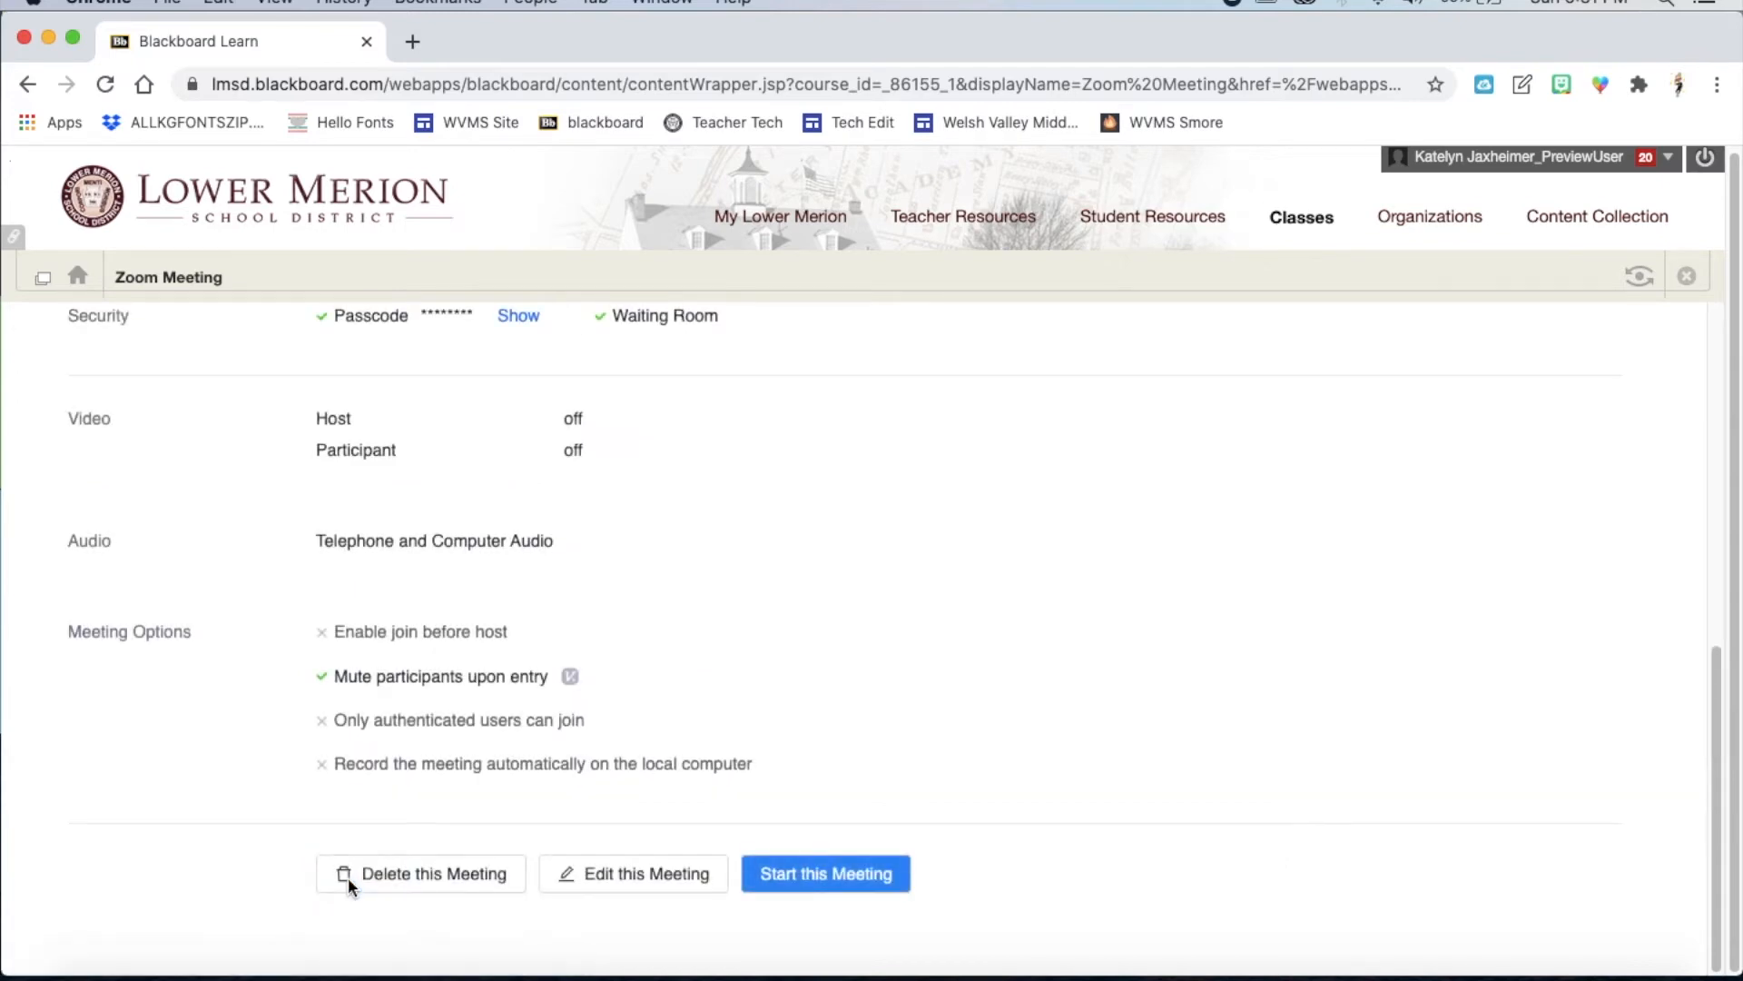
scroll(454, 876, "up", 10)
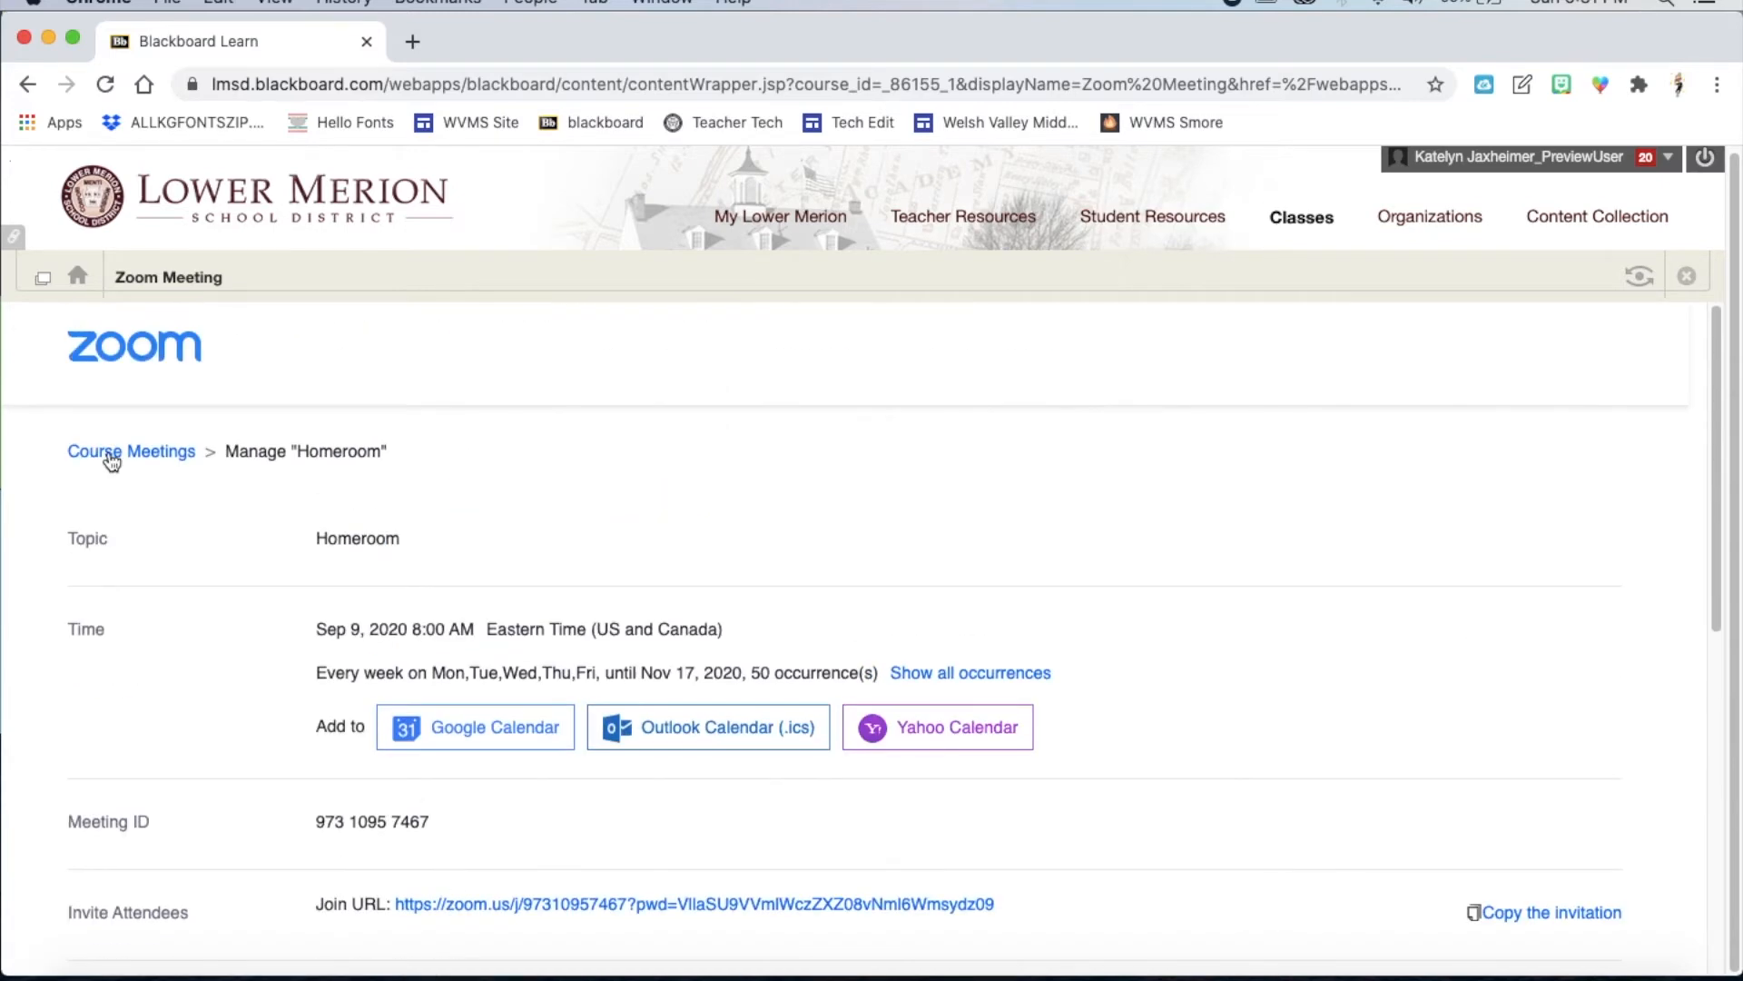
left_click(110, 458)
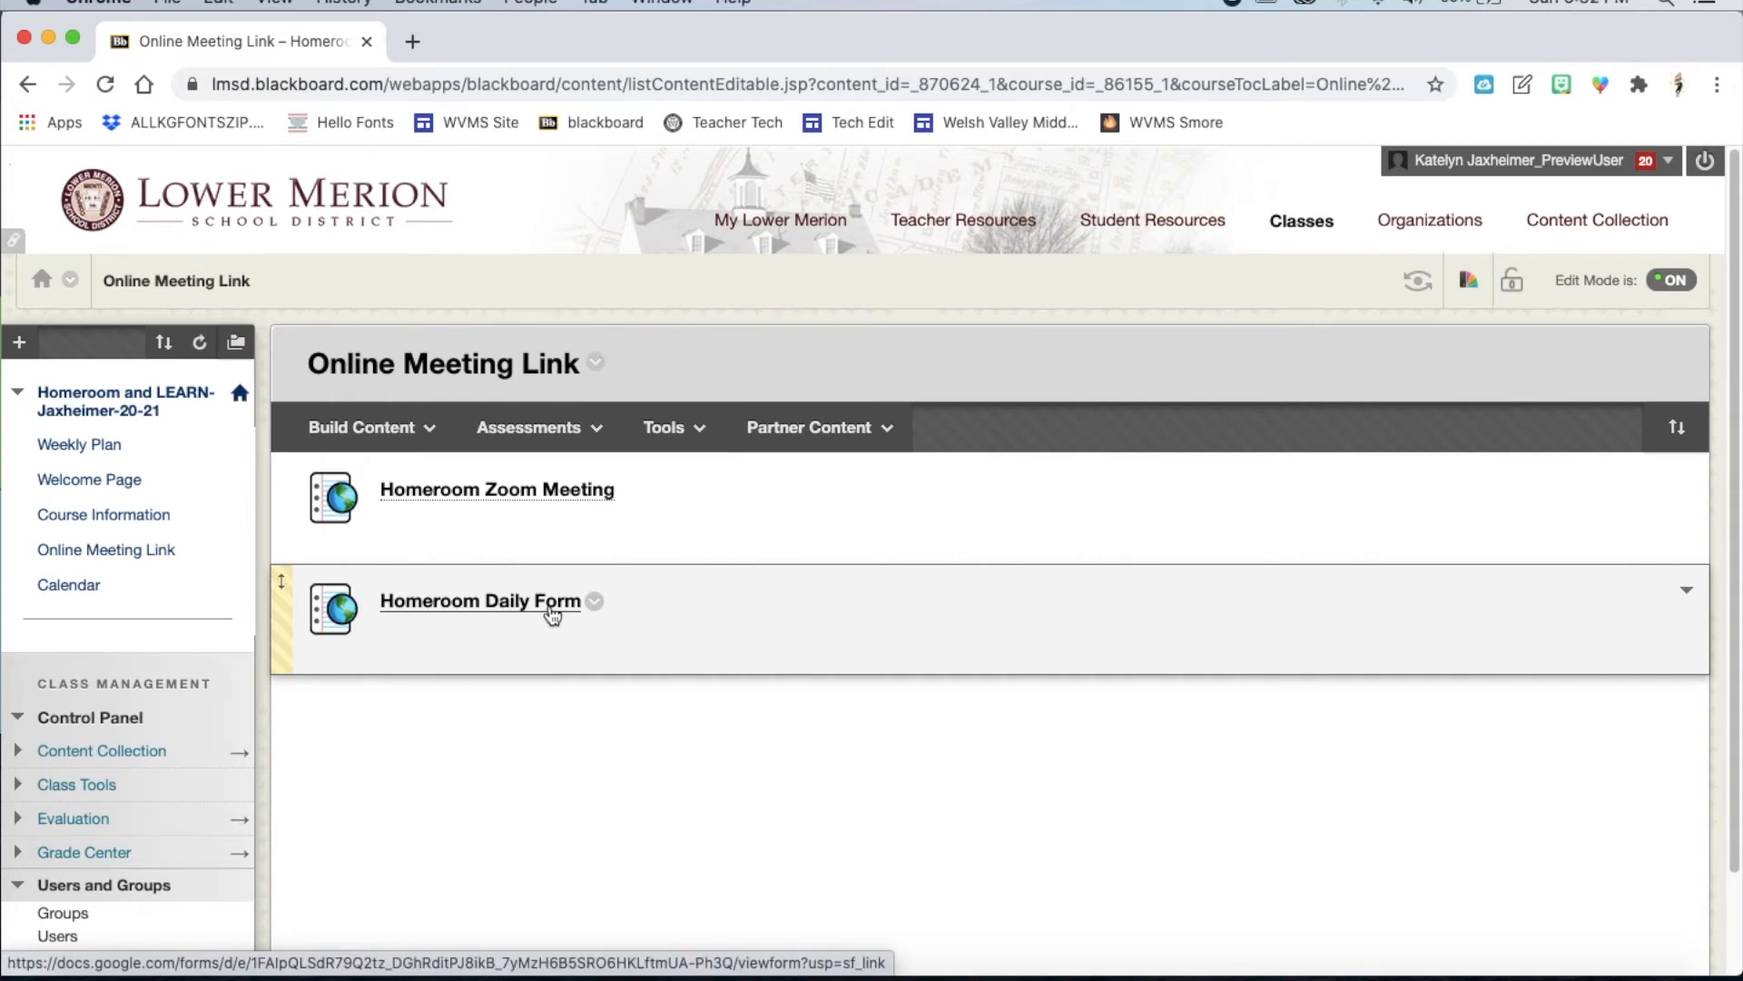
Step: Open the Homeroom Daily Form from the Online Meeting Link page, and load the Teacher Tech site in a separate tab
left_click(551, 614)
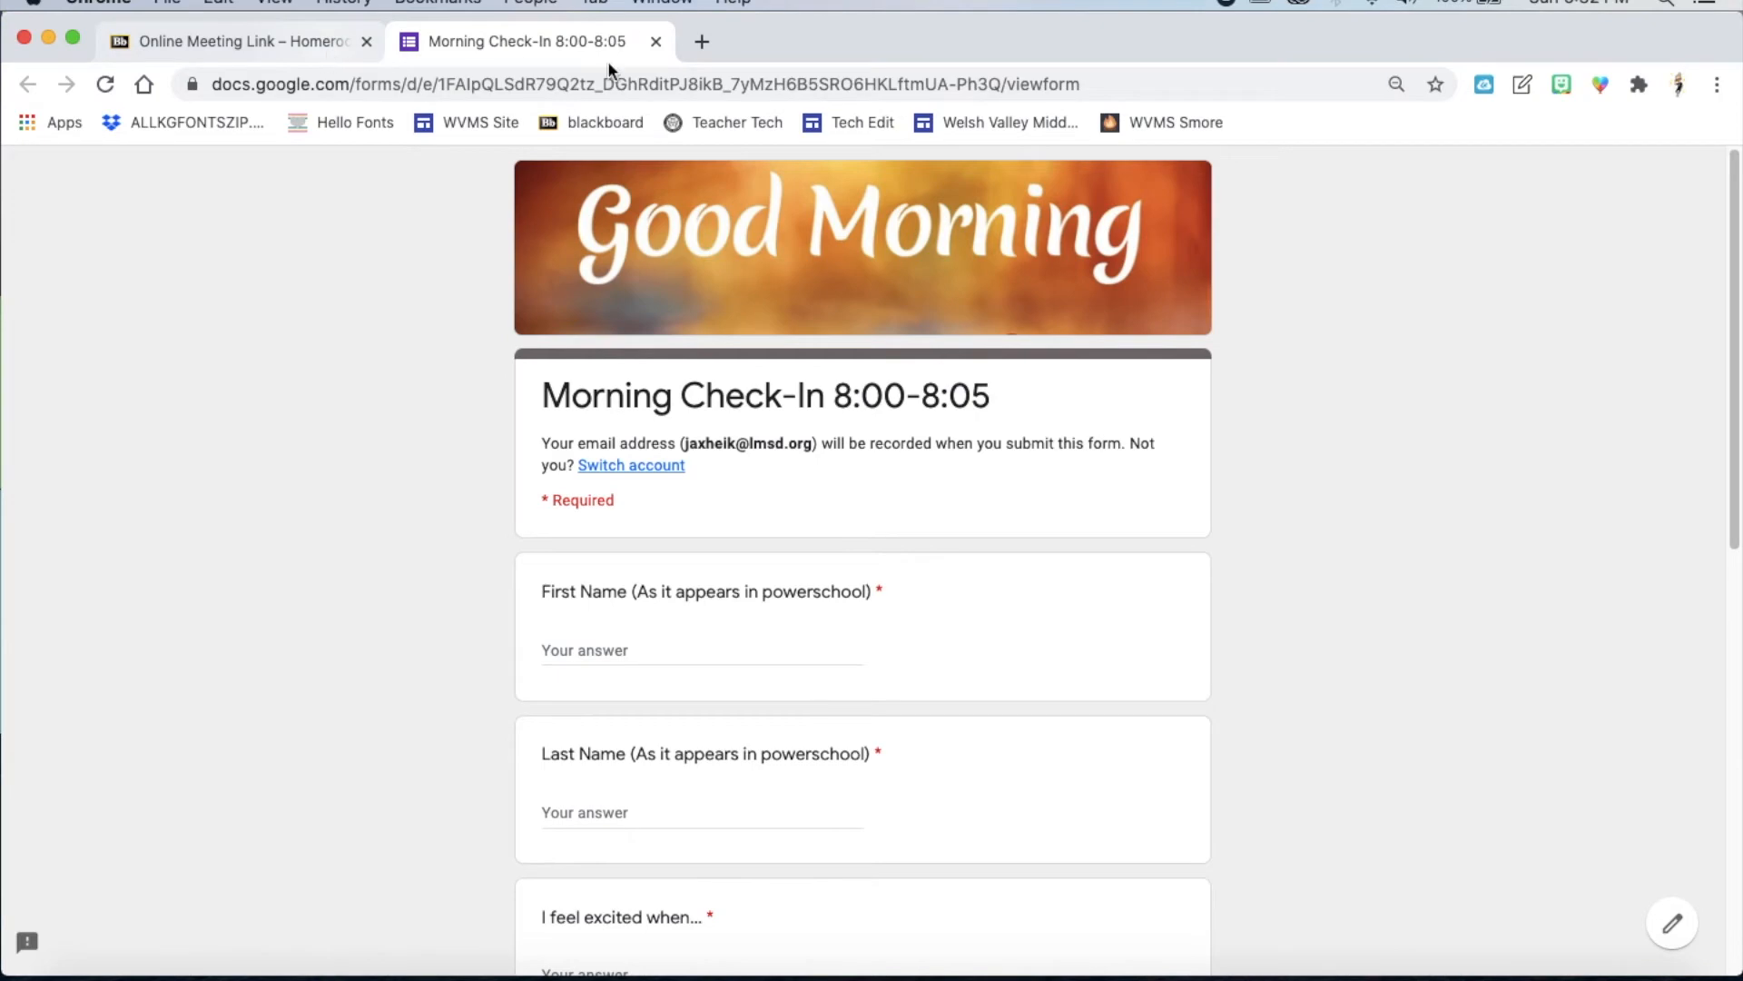
left_click(703, 44)
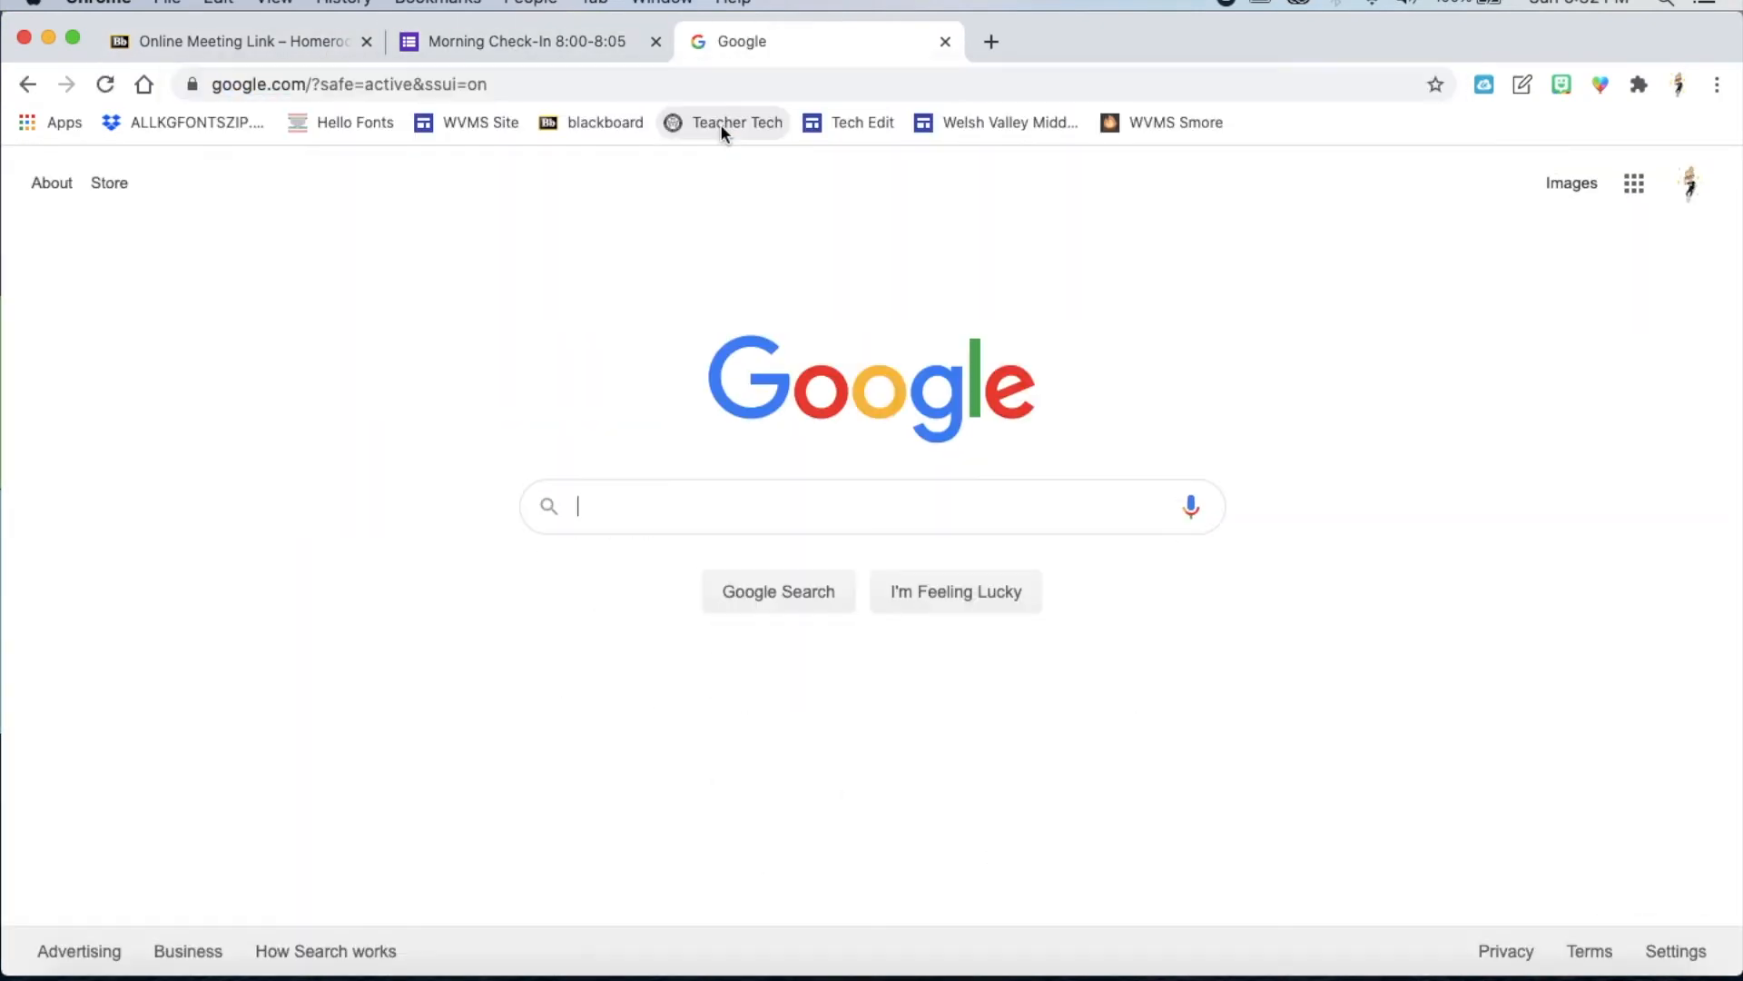
left_click(721, 124)
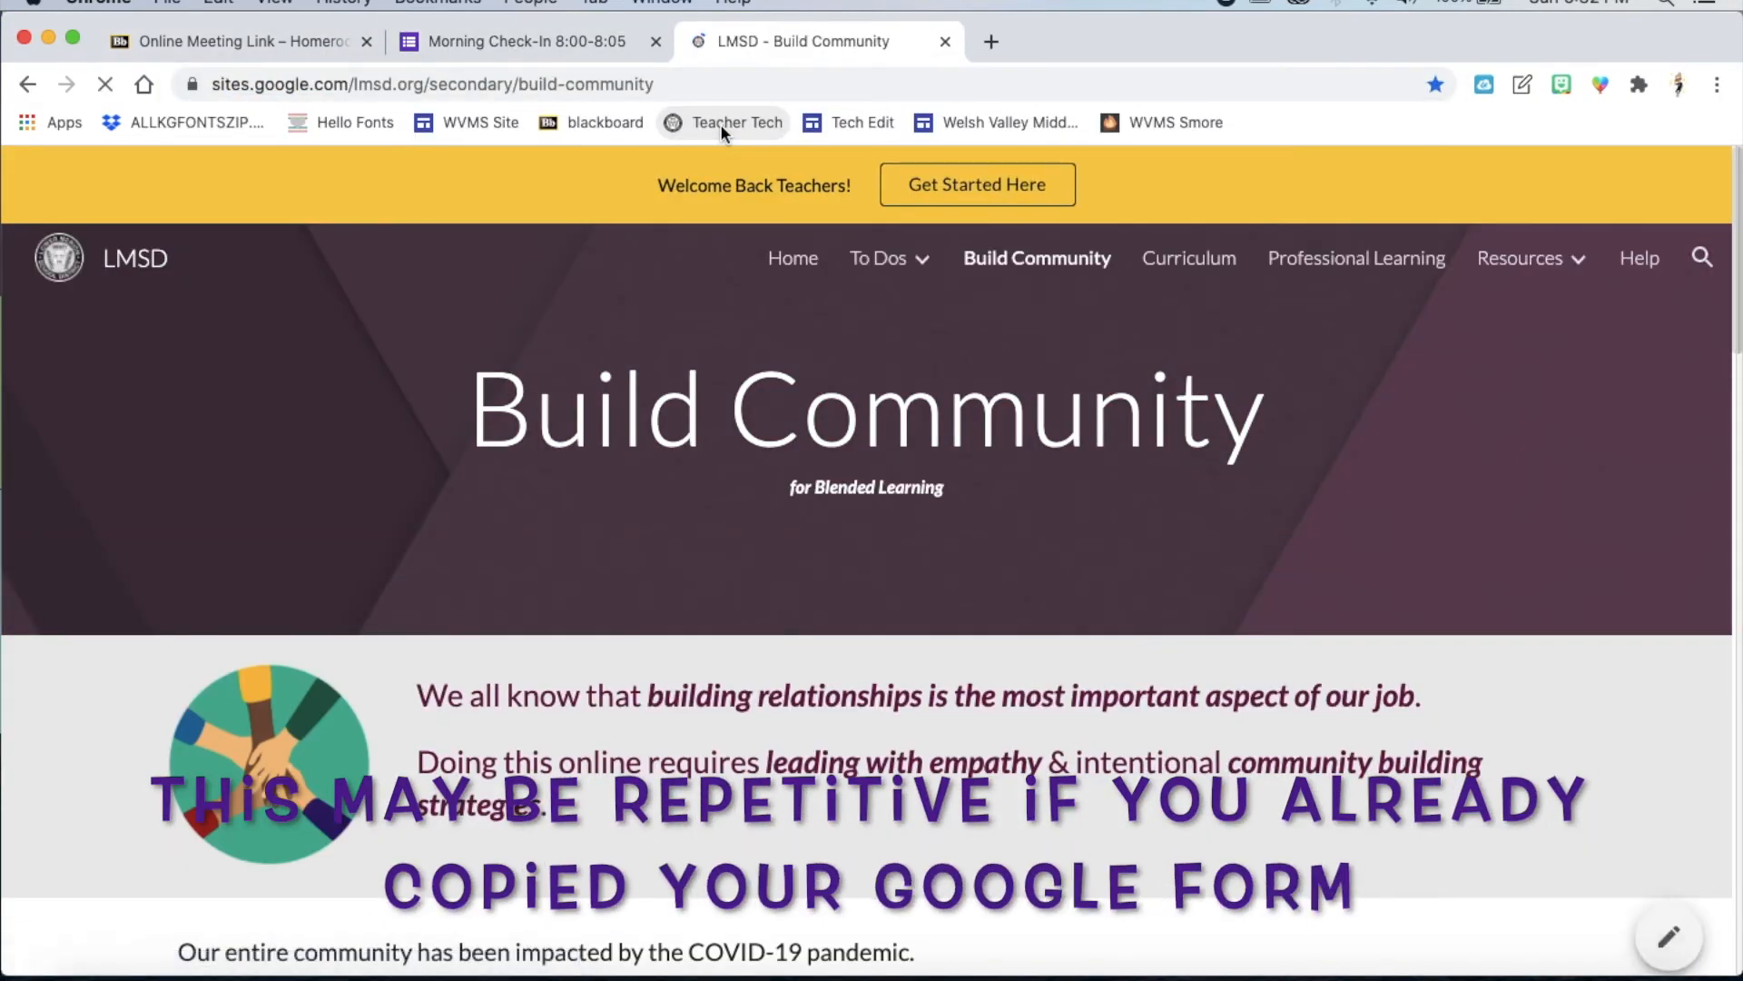
Step: Open the Homeroom Monthly Resources linked in the Middle School - Homeroom & Learn section
scroll(862, 519, "down", 15)
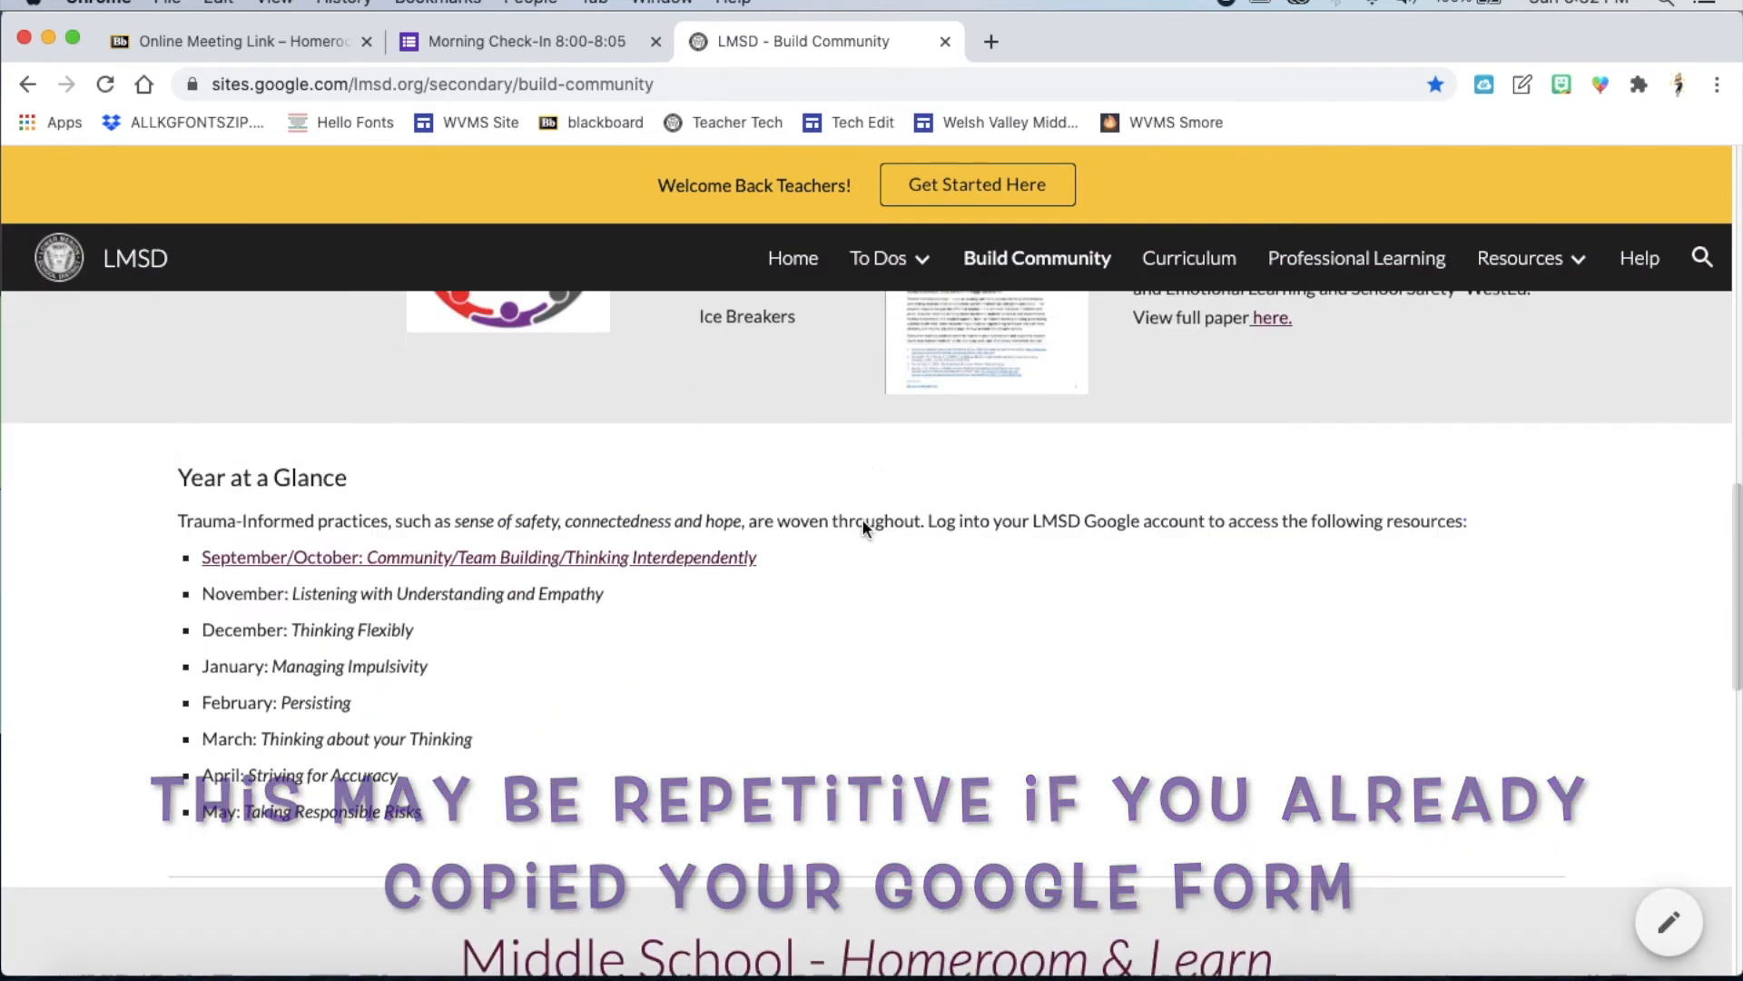
scroll(862, 527, "down", 6)
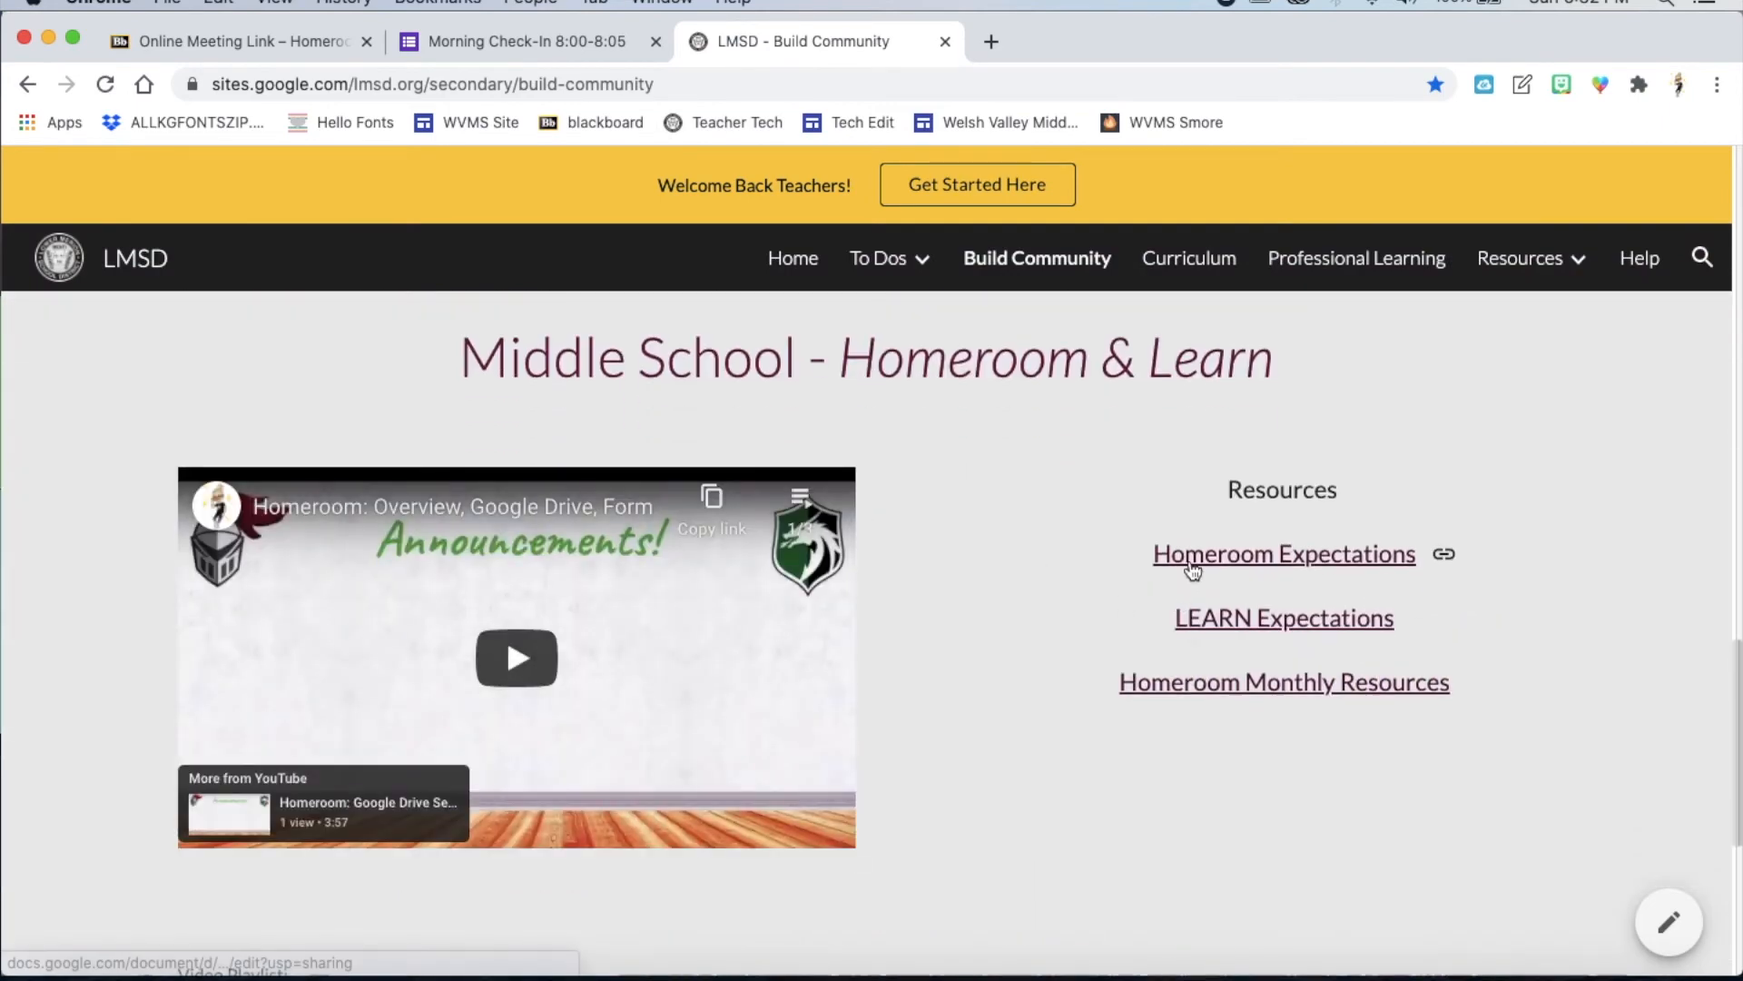
left_click(1213, 683)
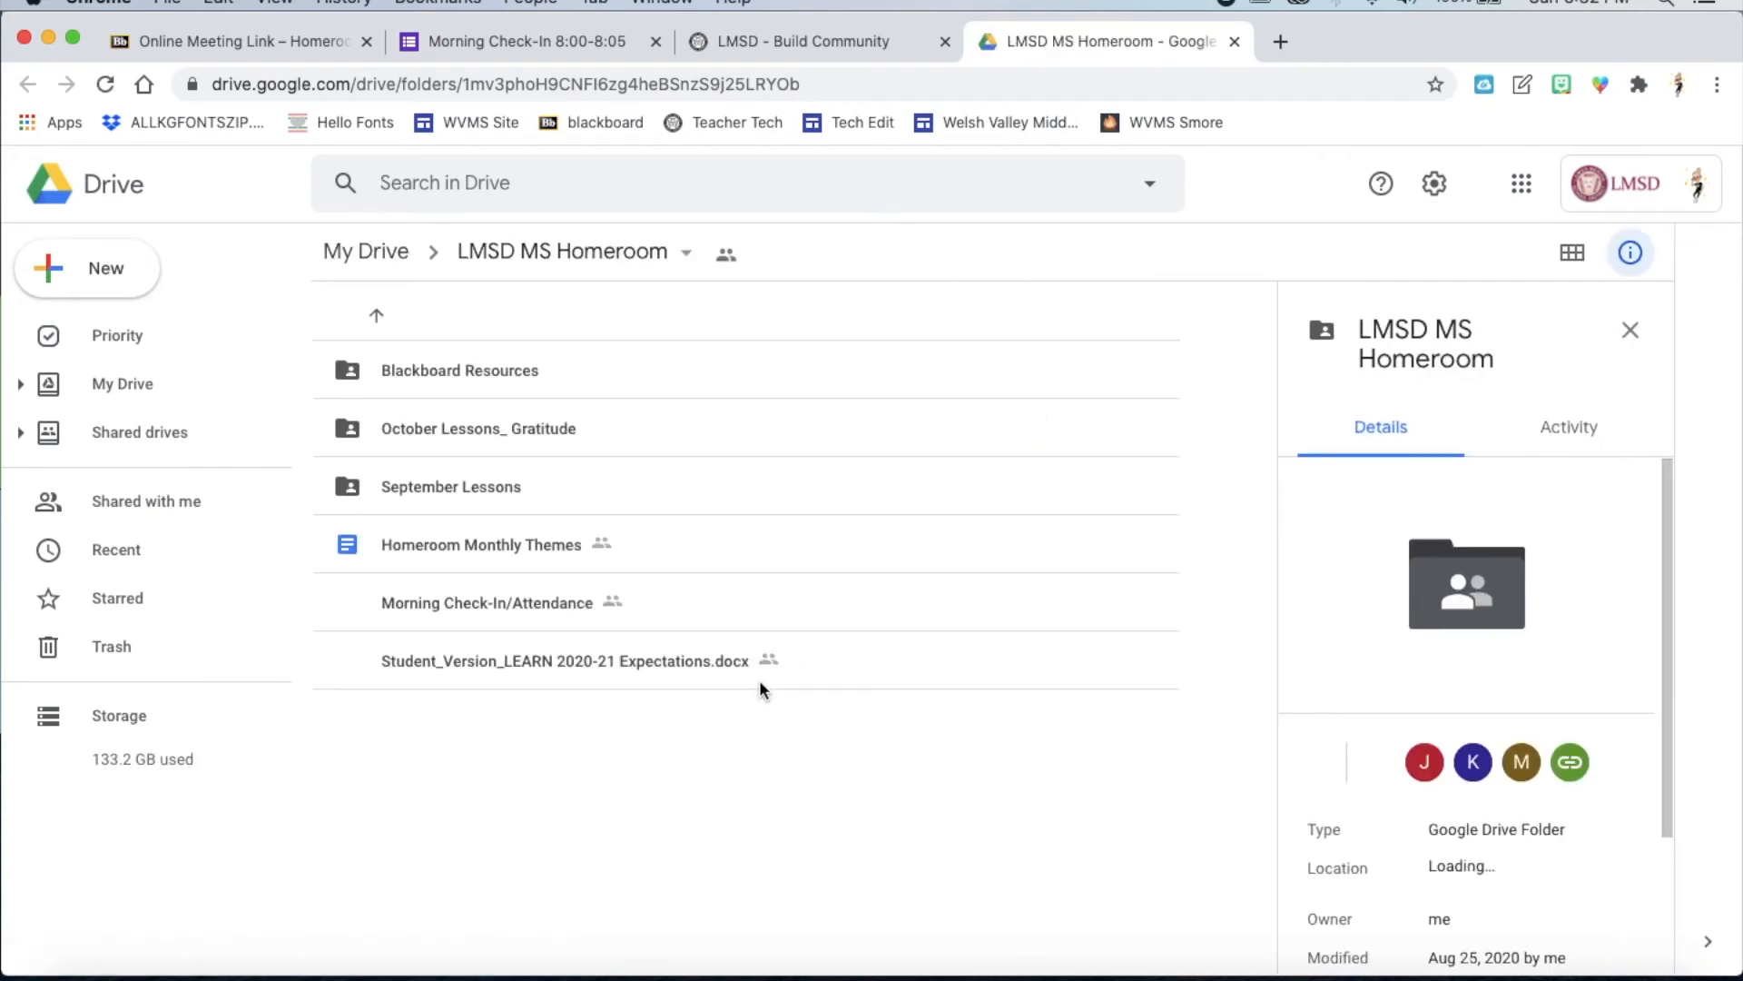
Step: Make a copy of the Morning Check-In/Attendance form in the LMSD MS Homeroom folder
left_click(566, 599)
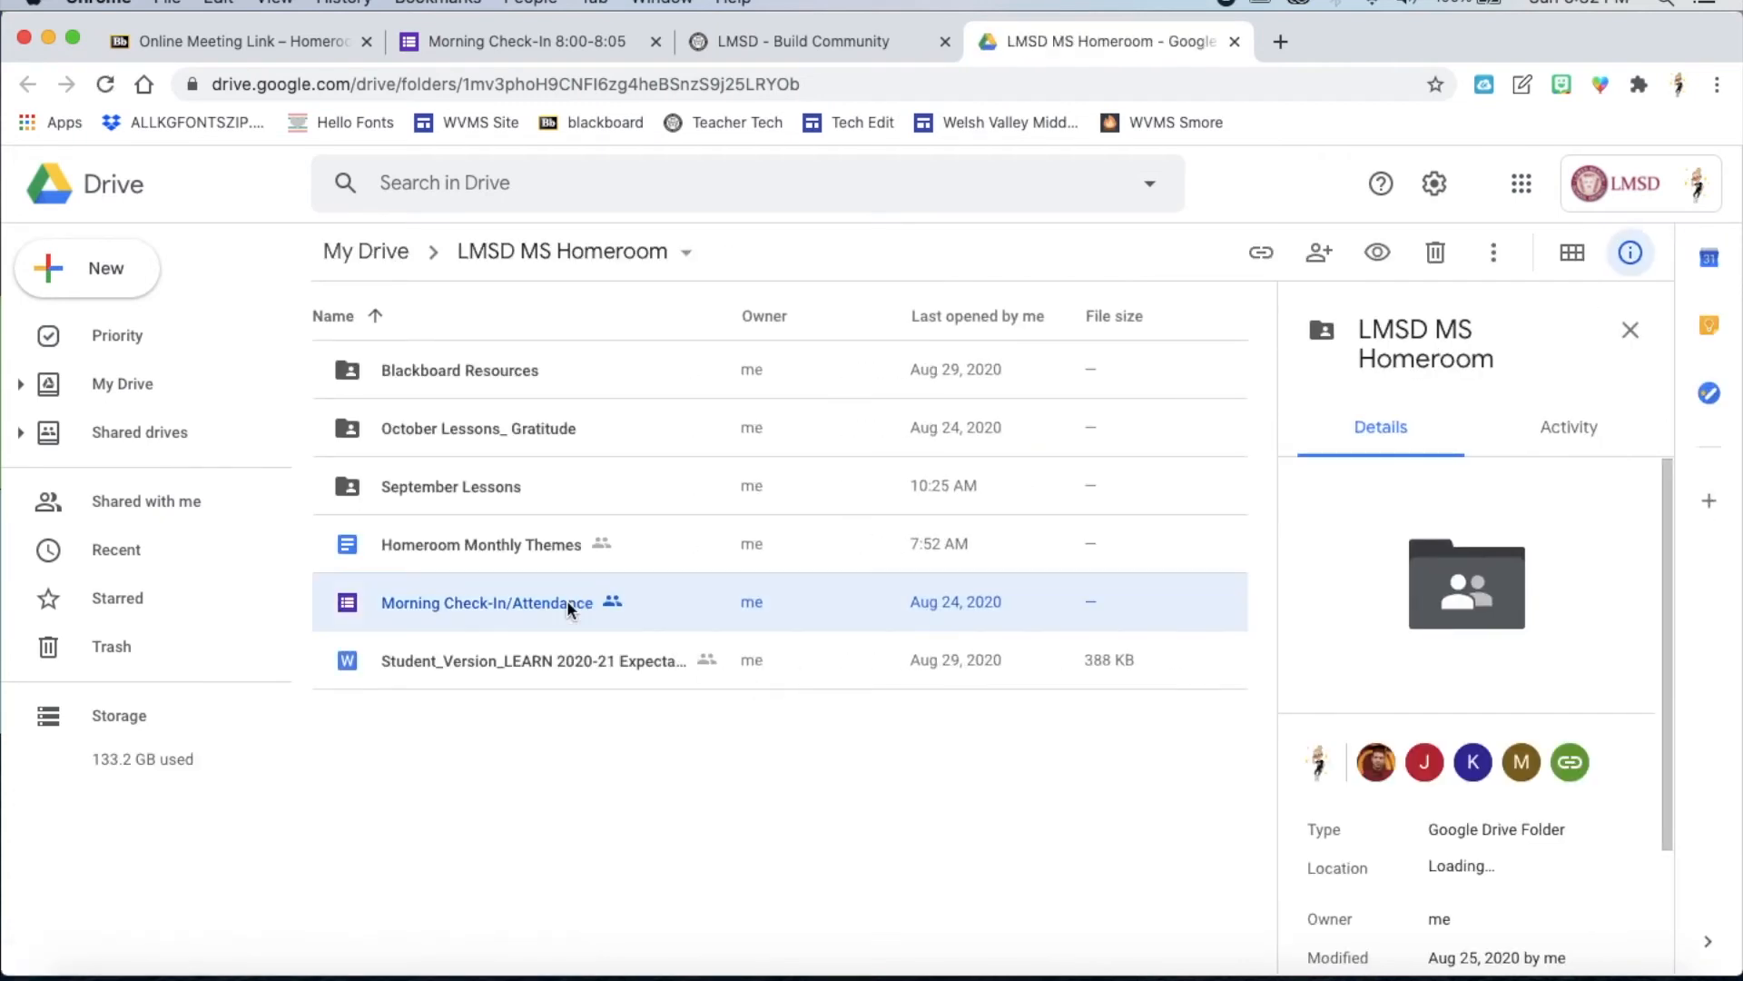
right_click(567, 599)
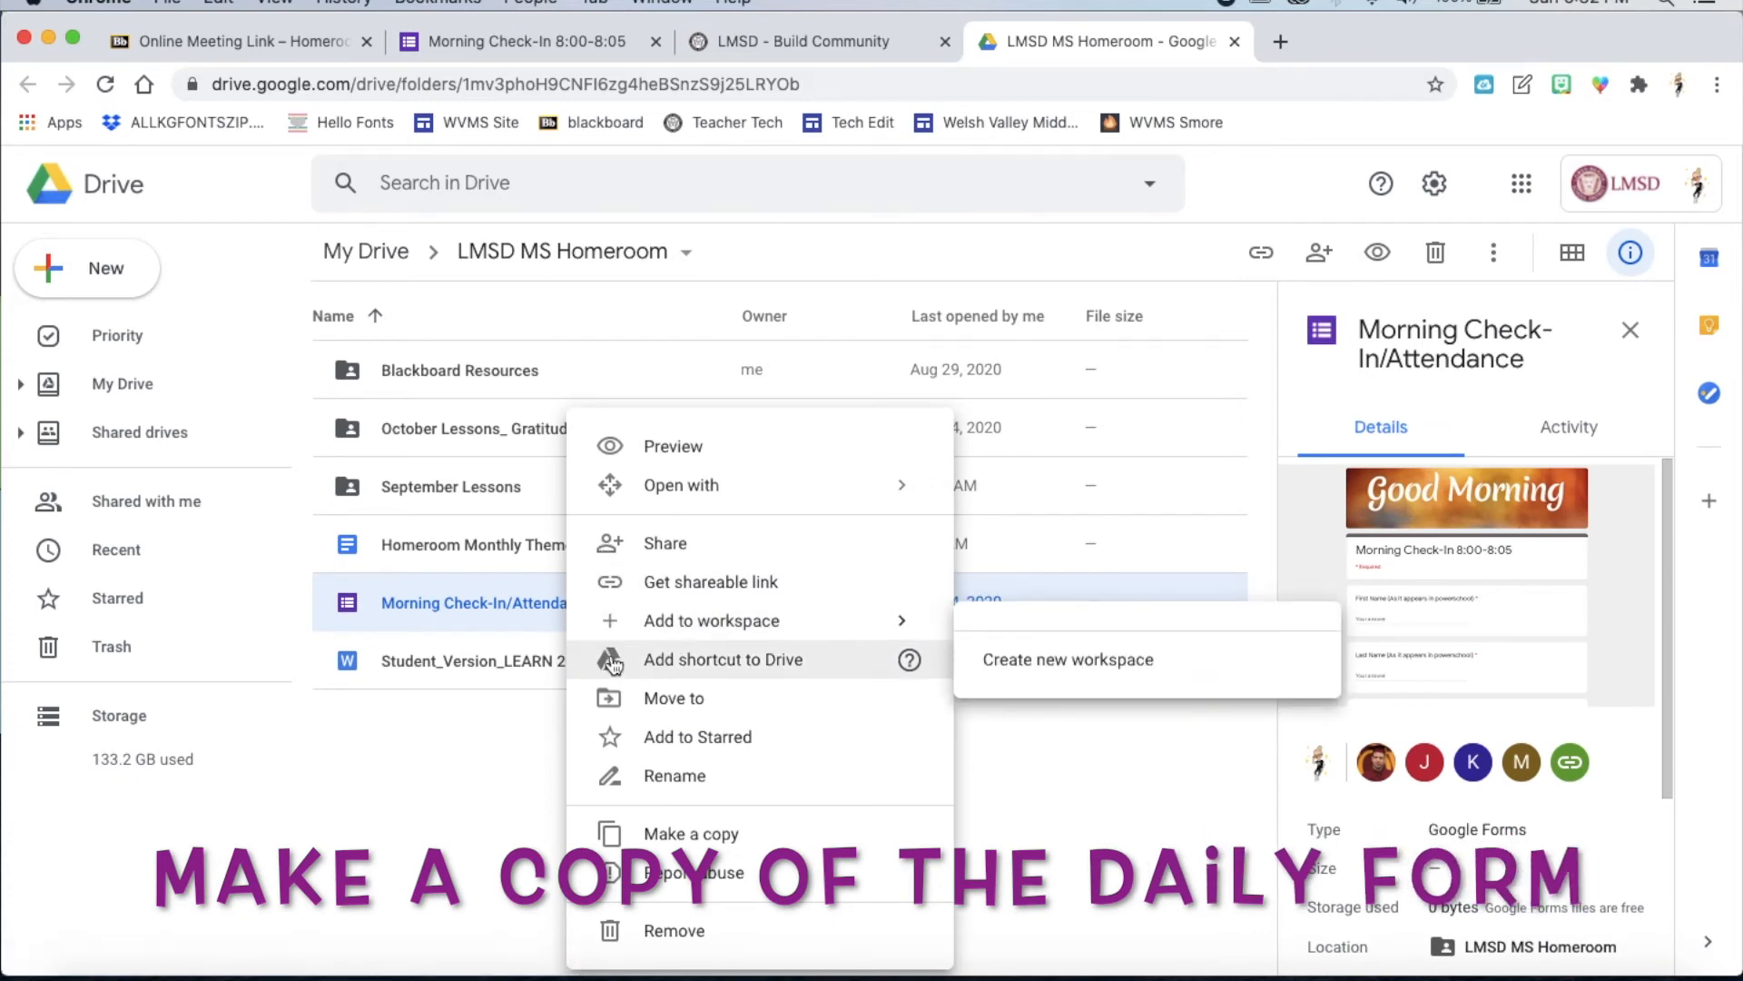
left_click(632, 837)
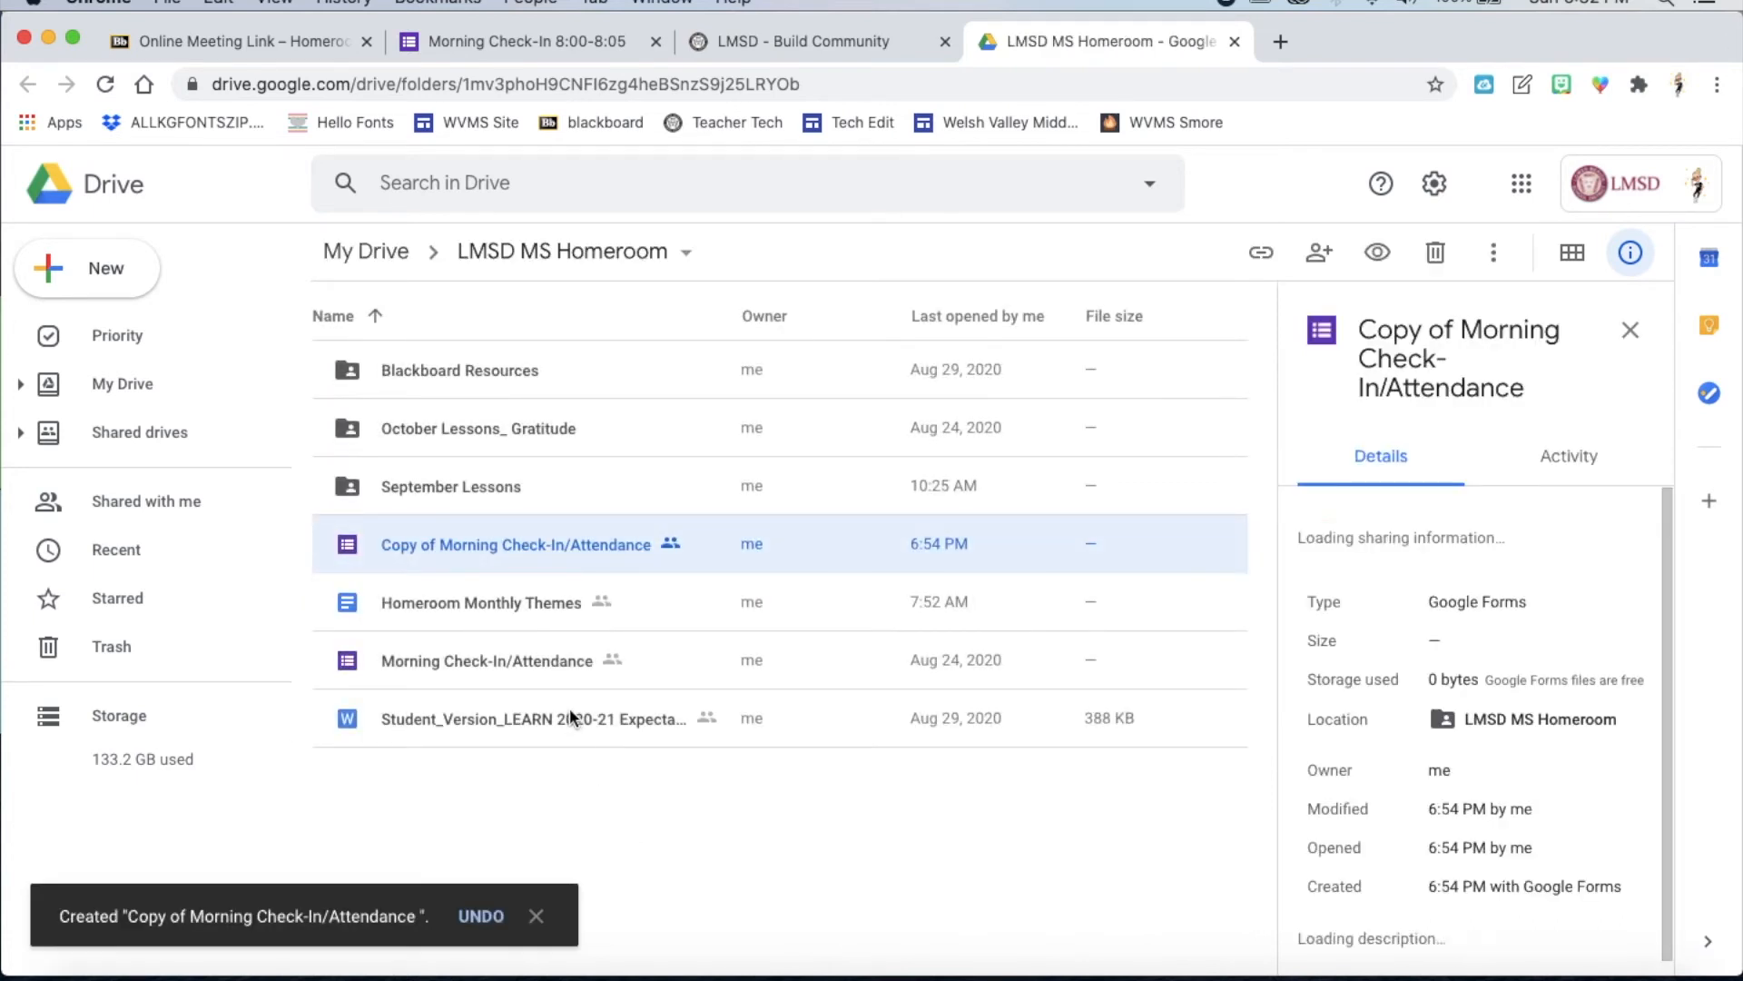
Step: Rename the copied form to the teacher's surname followed by "Morning Check-In/Attendance"
right_click(483, 532)
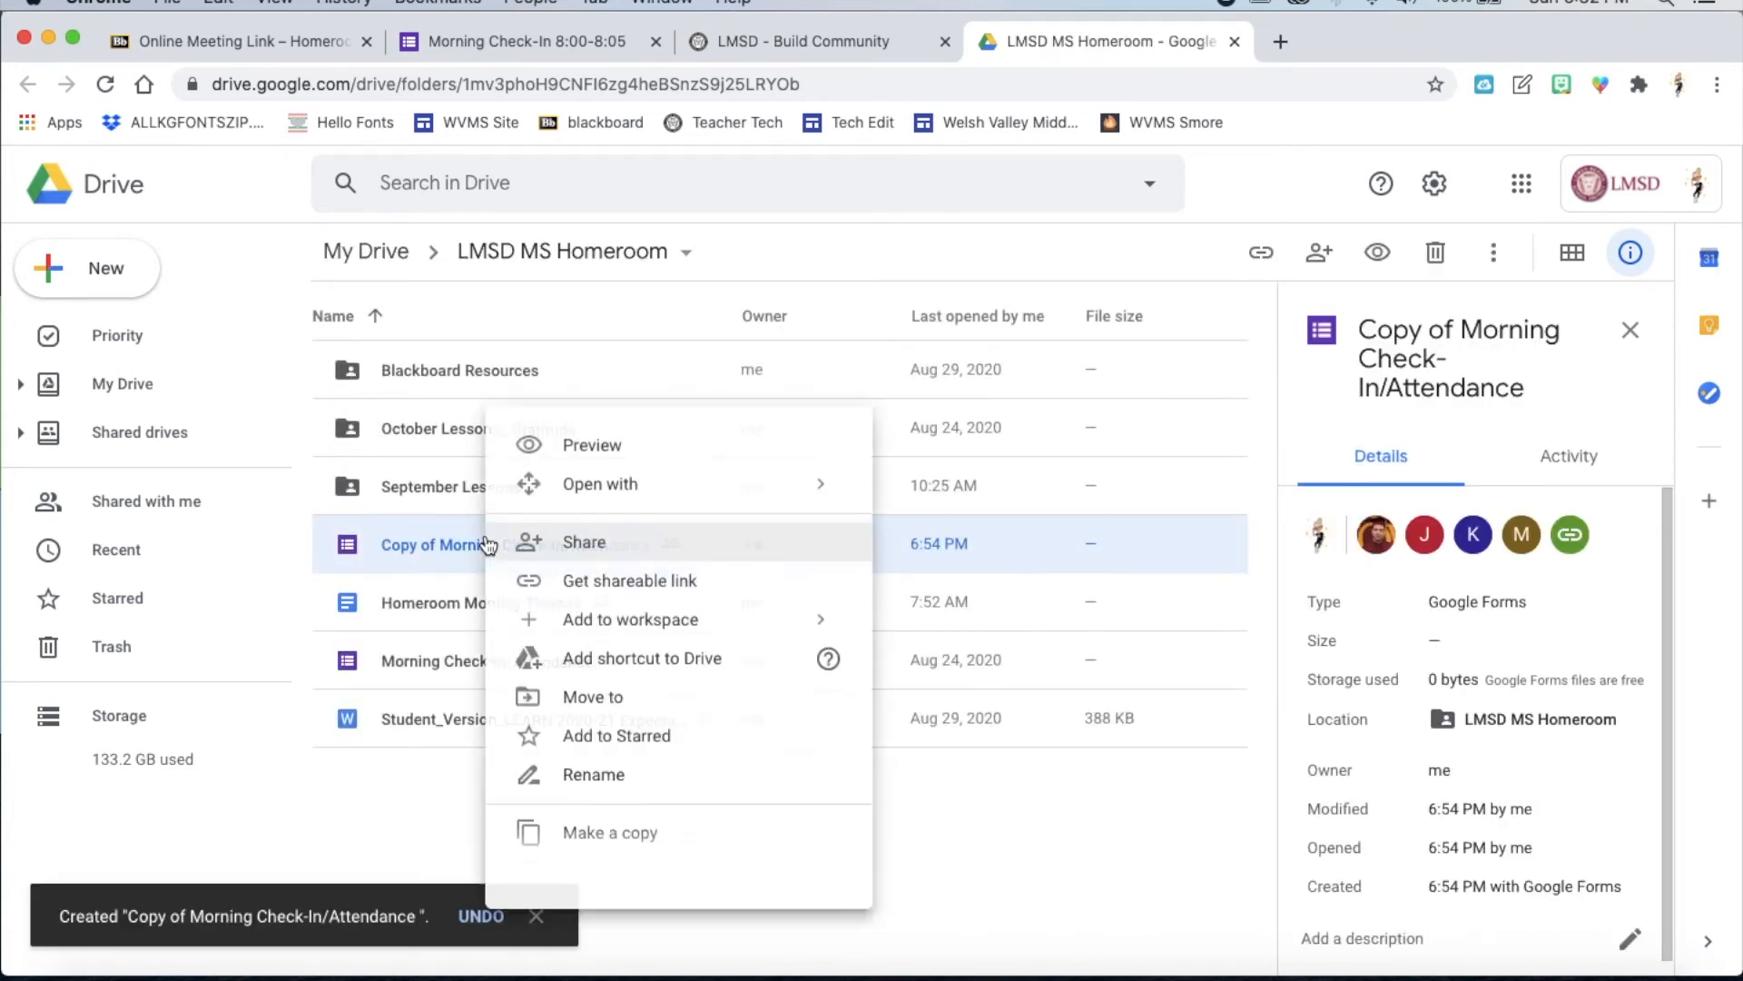
left_click(540, 775)
left_click_drag(676, 554, 713, 554)
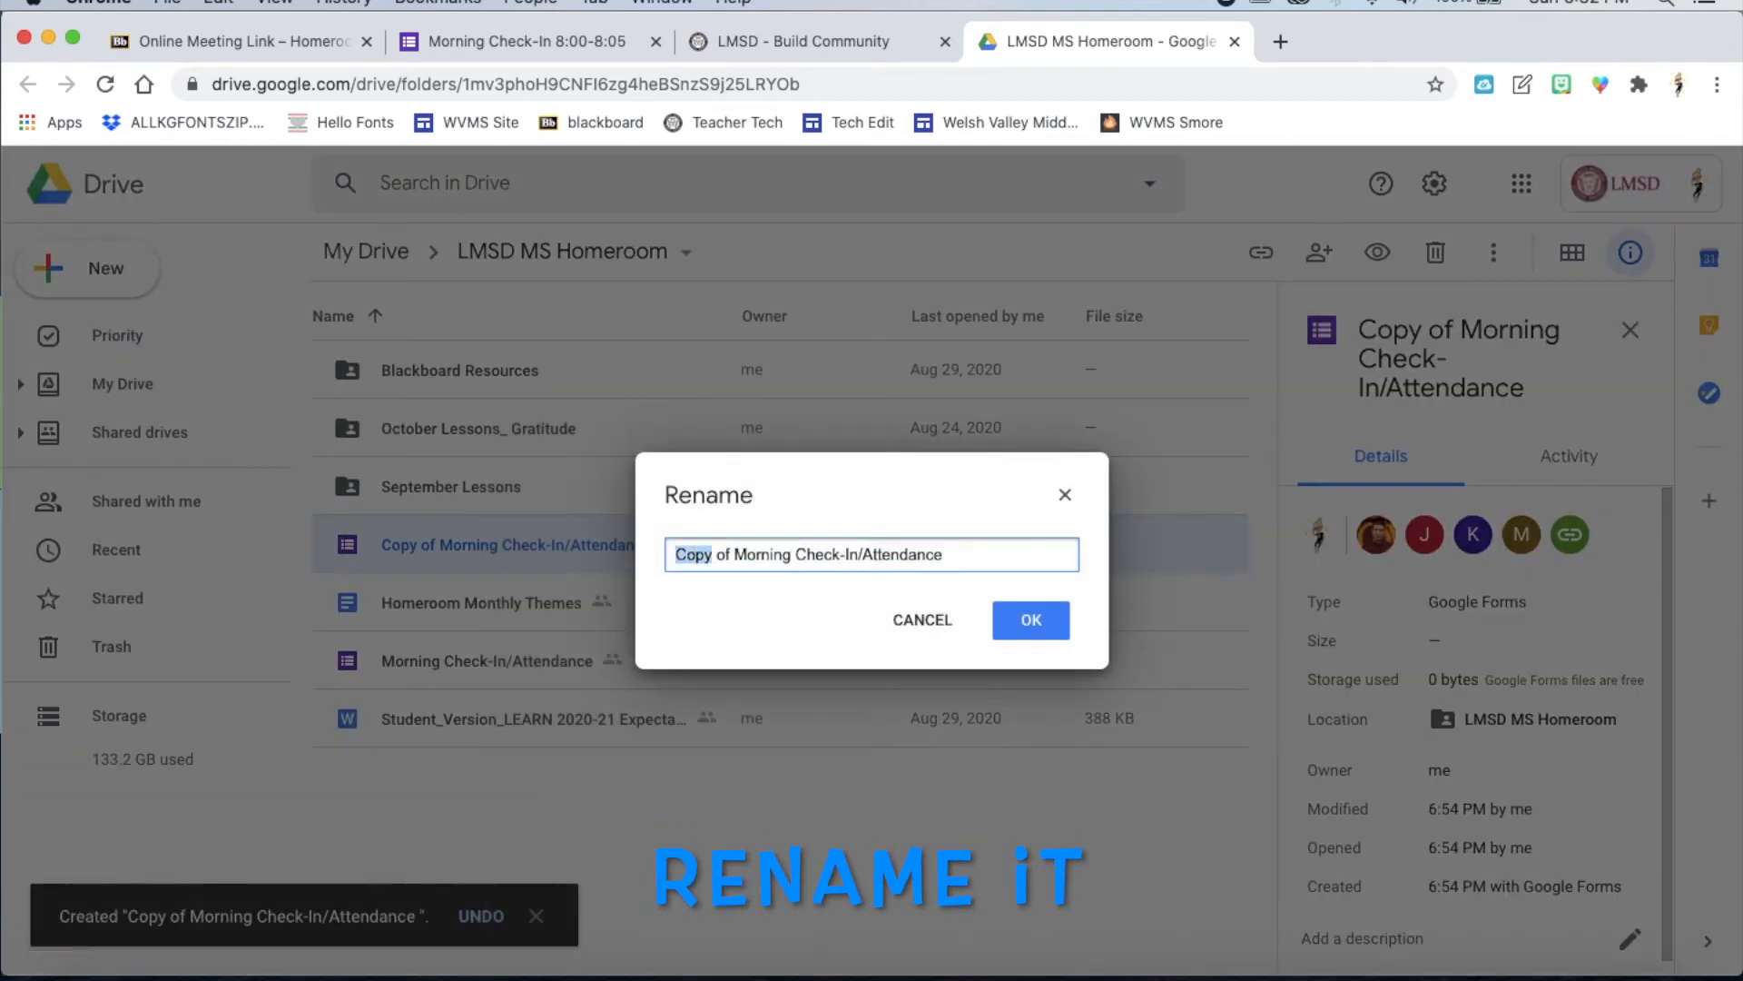
type("Jaxe")
type("eimer")
left_click(1006, 640)
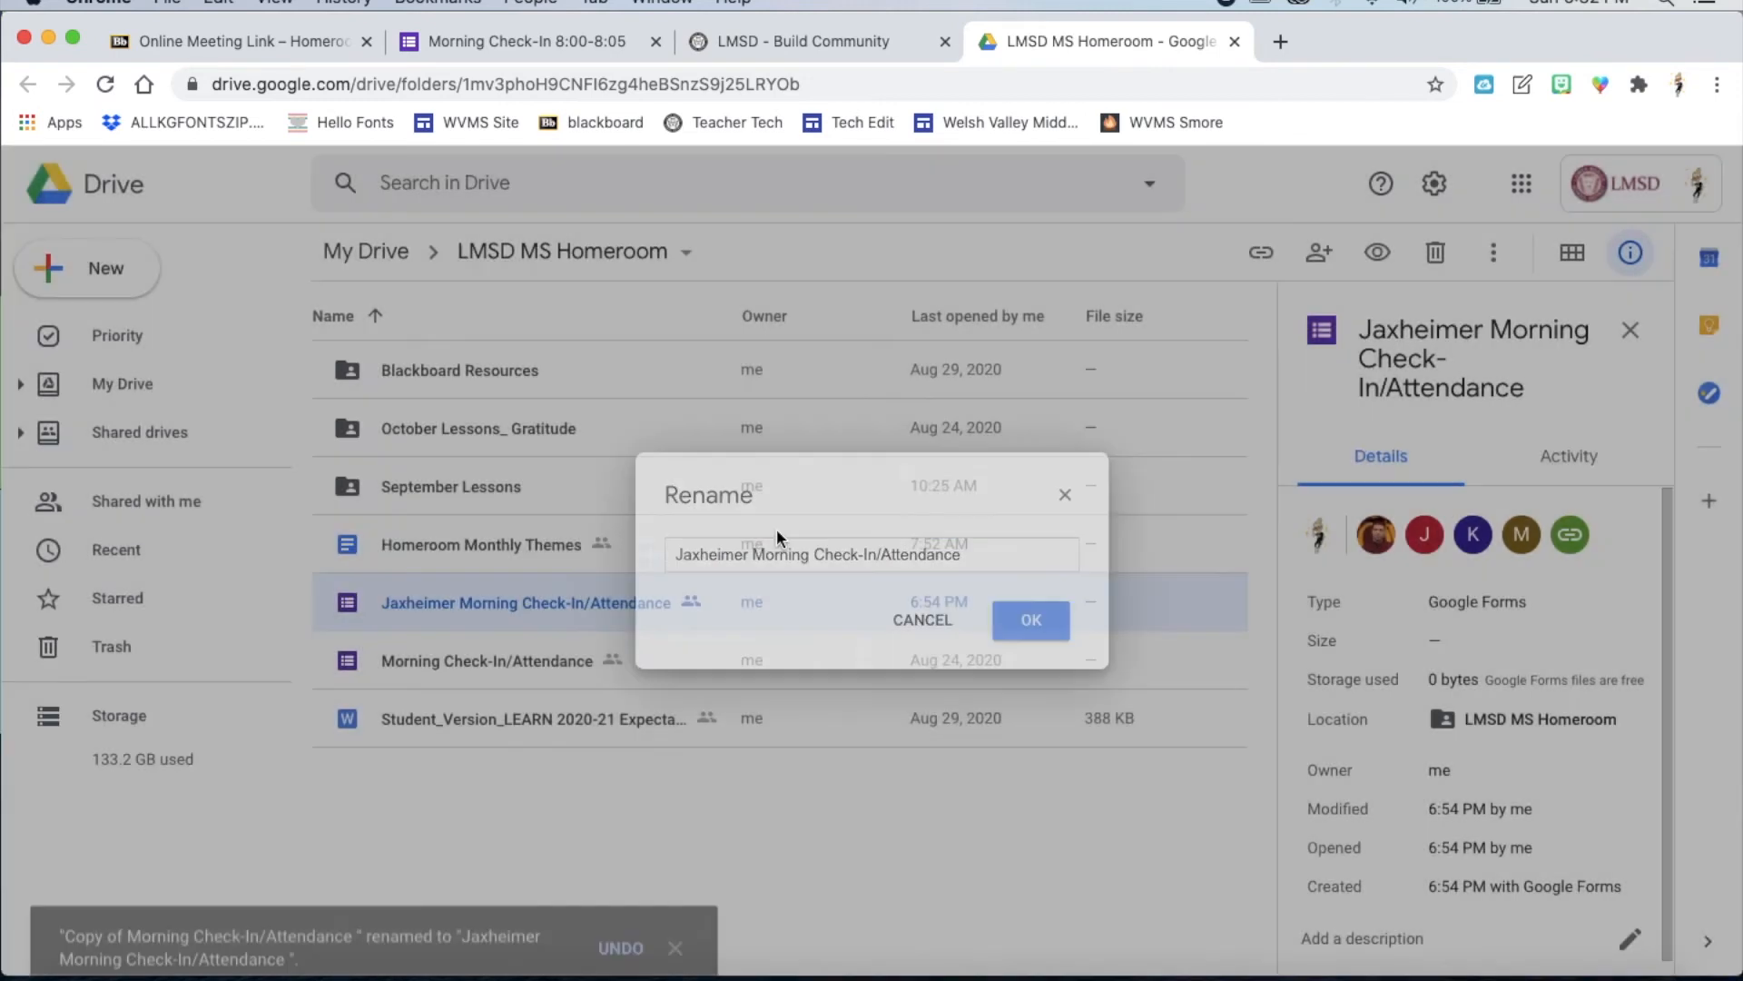
Step: Move the renamed form into the ! Homeroom Folder and open it from there for editing
left_click_drag(443, 601, 143, 471)
left_click(1147, 643)
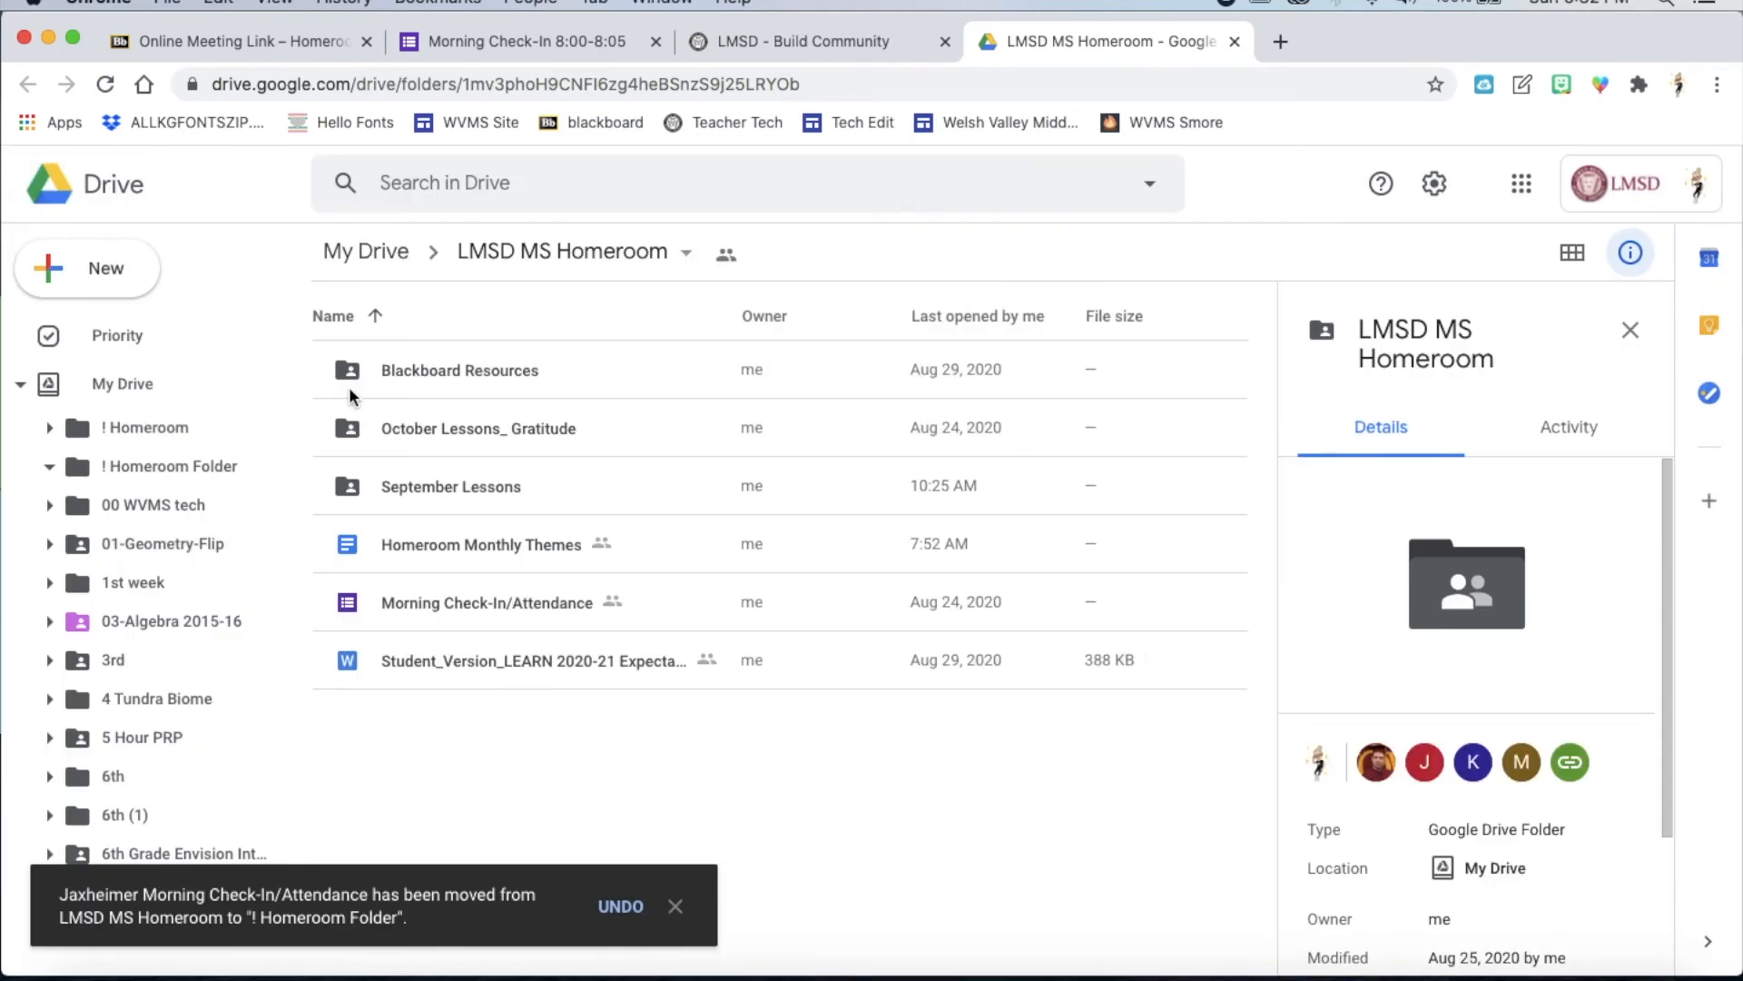
left_click(221, 465)
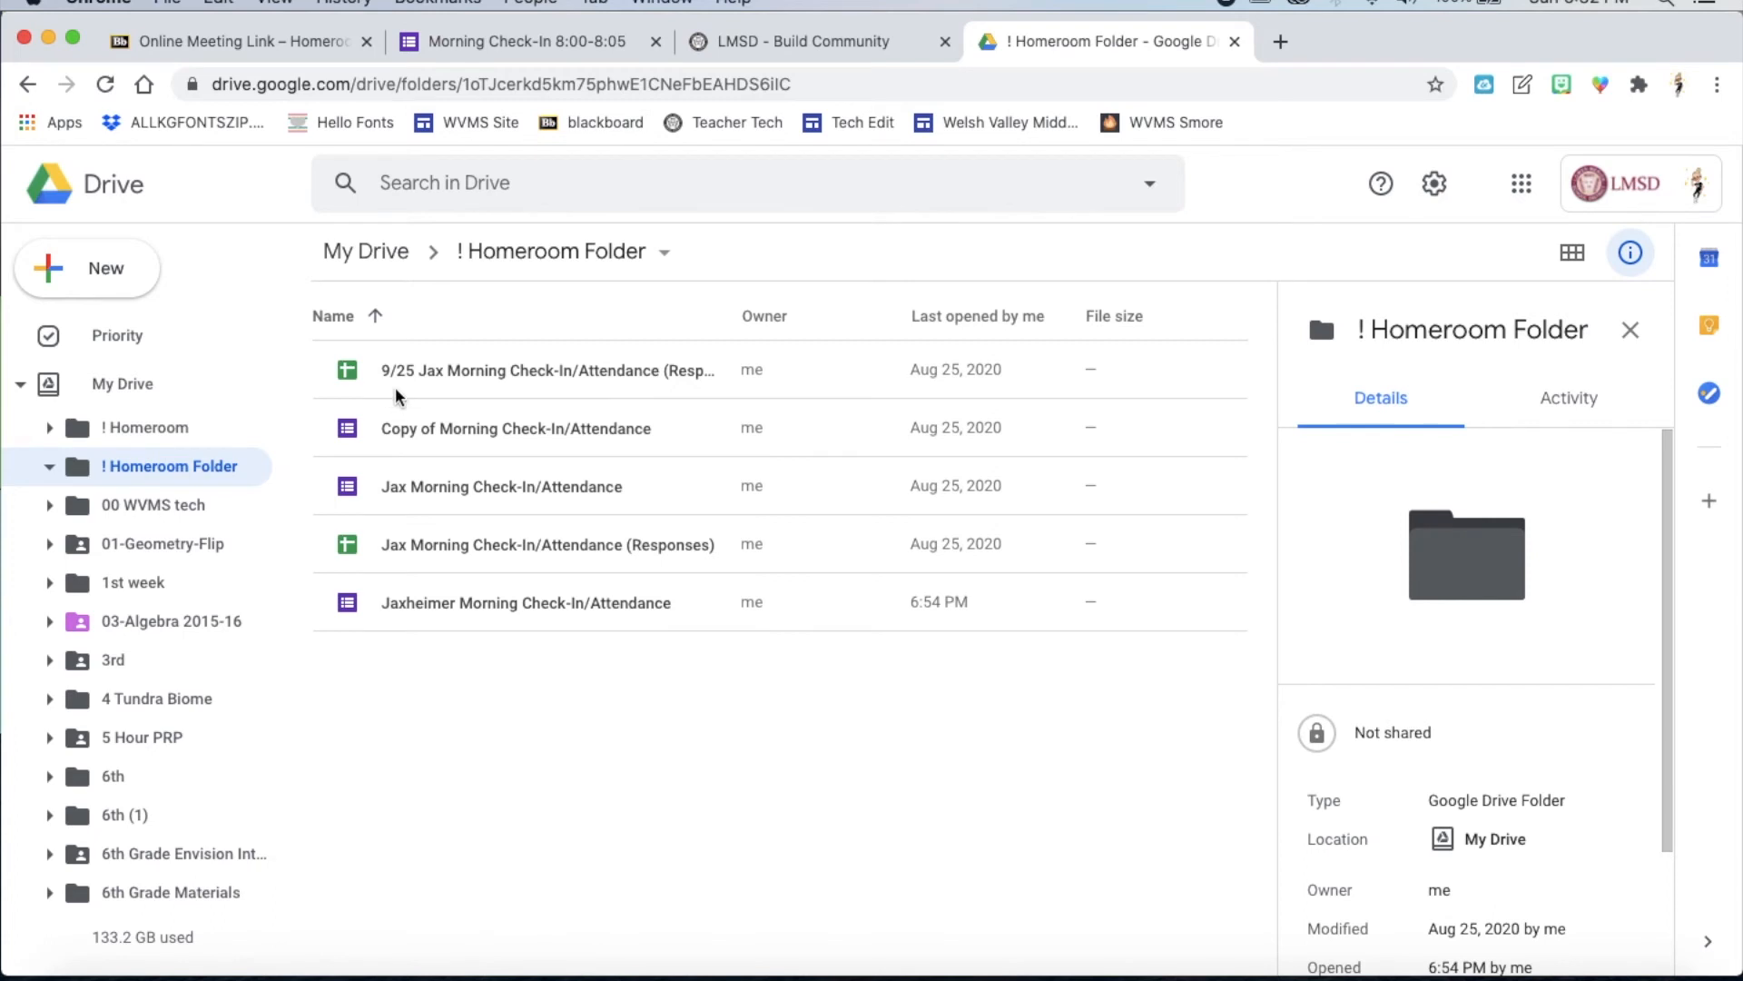
left_click(414, 603)
double_click(413, 603)
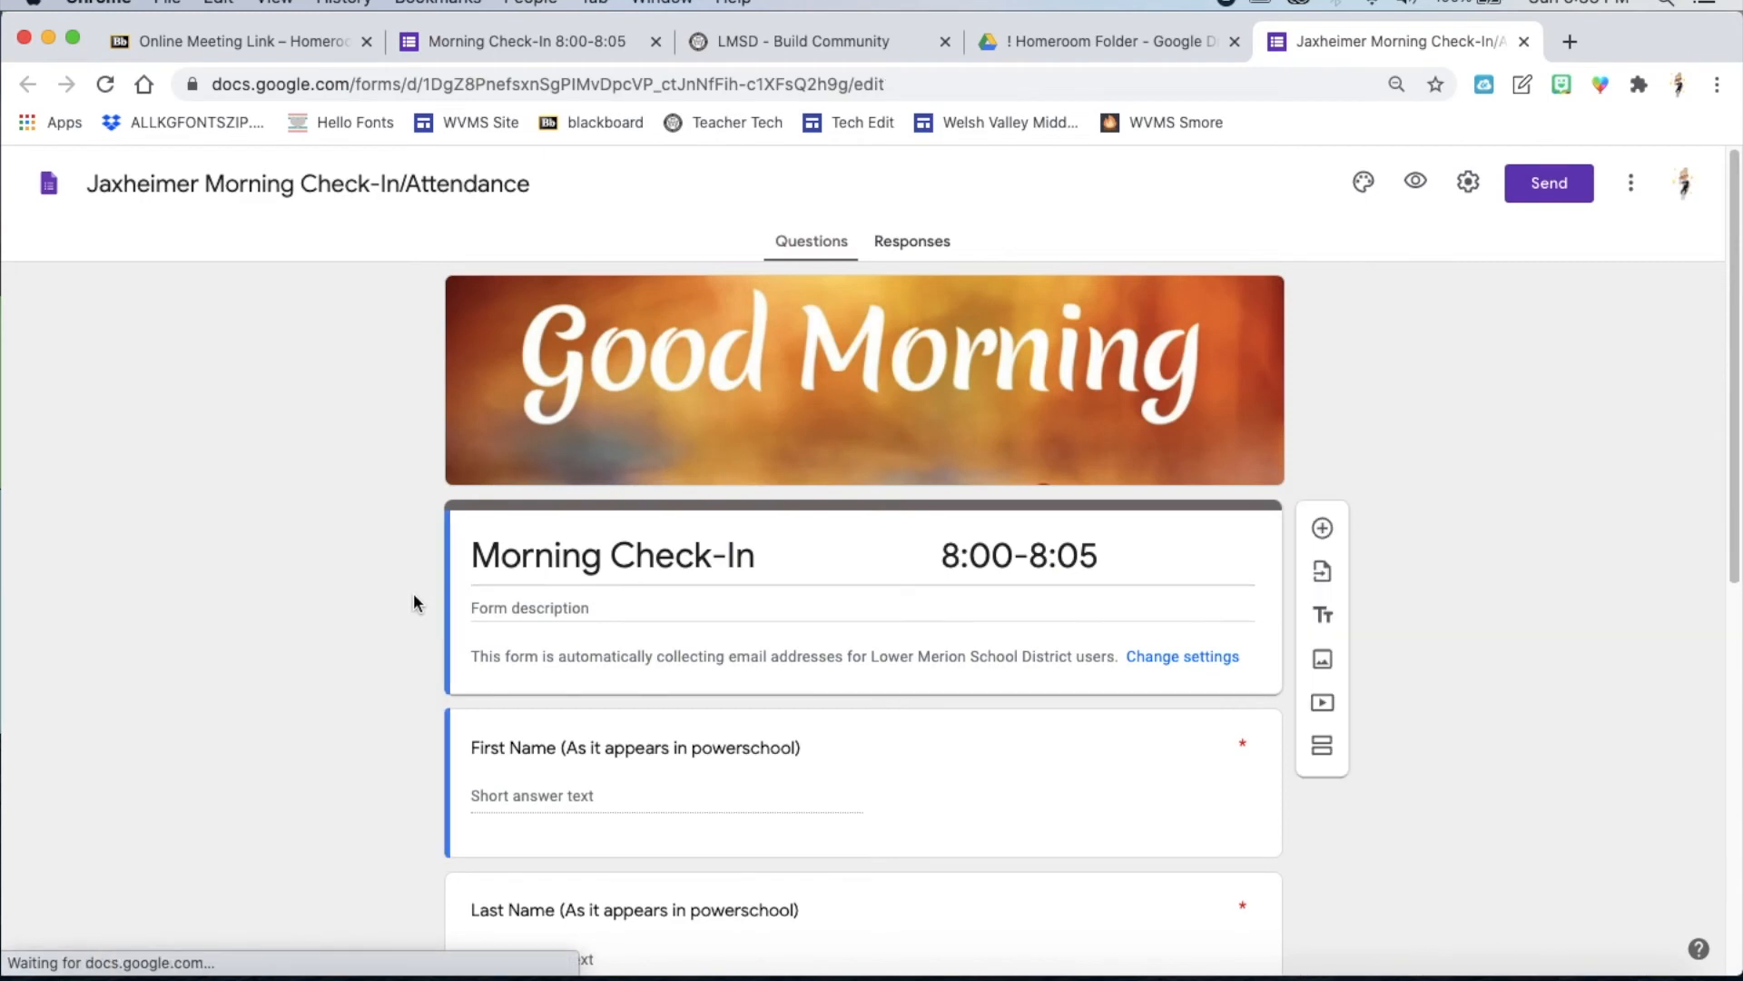
Step: Back in Google Drive, view the renamed form's link and editor sharing settings, and close them without changing anything
left_click(1072, 55)
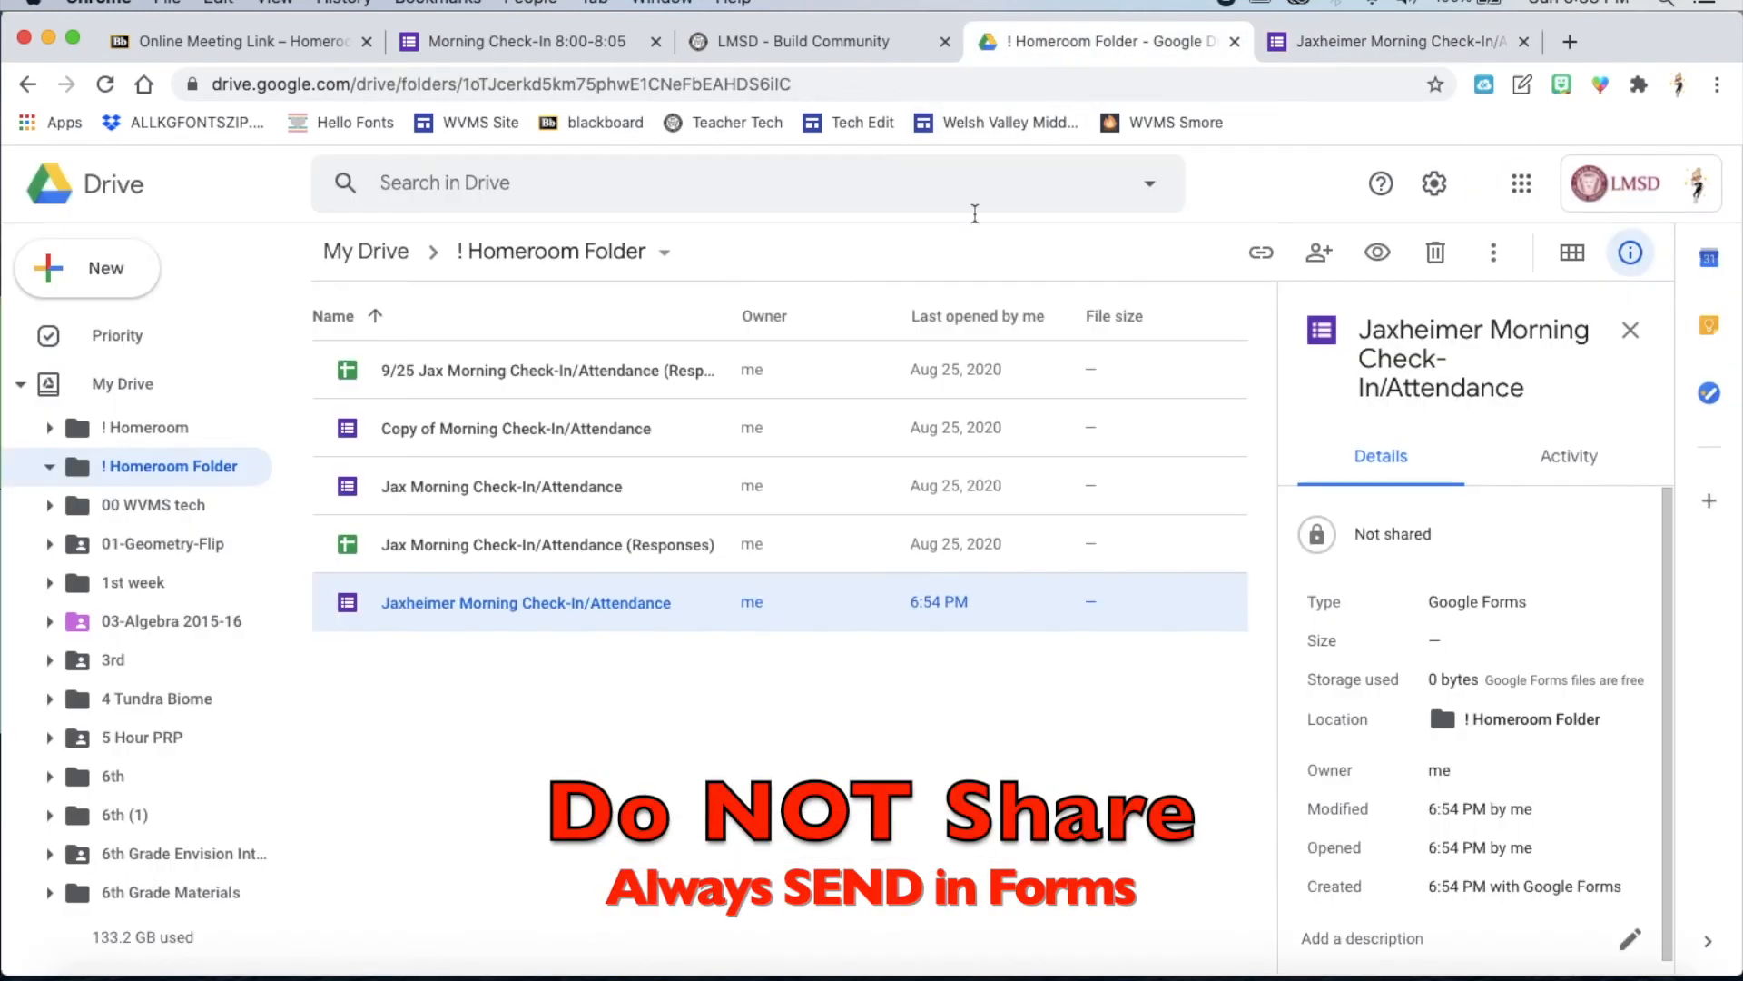
right_click(569, 602)
left_click(605, 586)
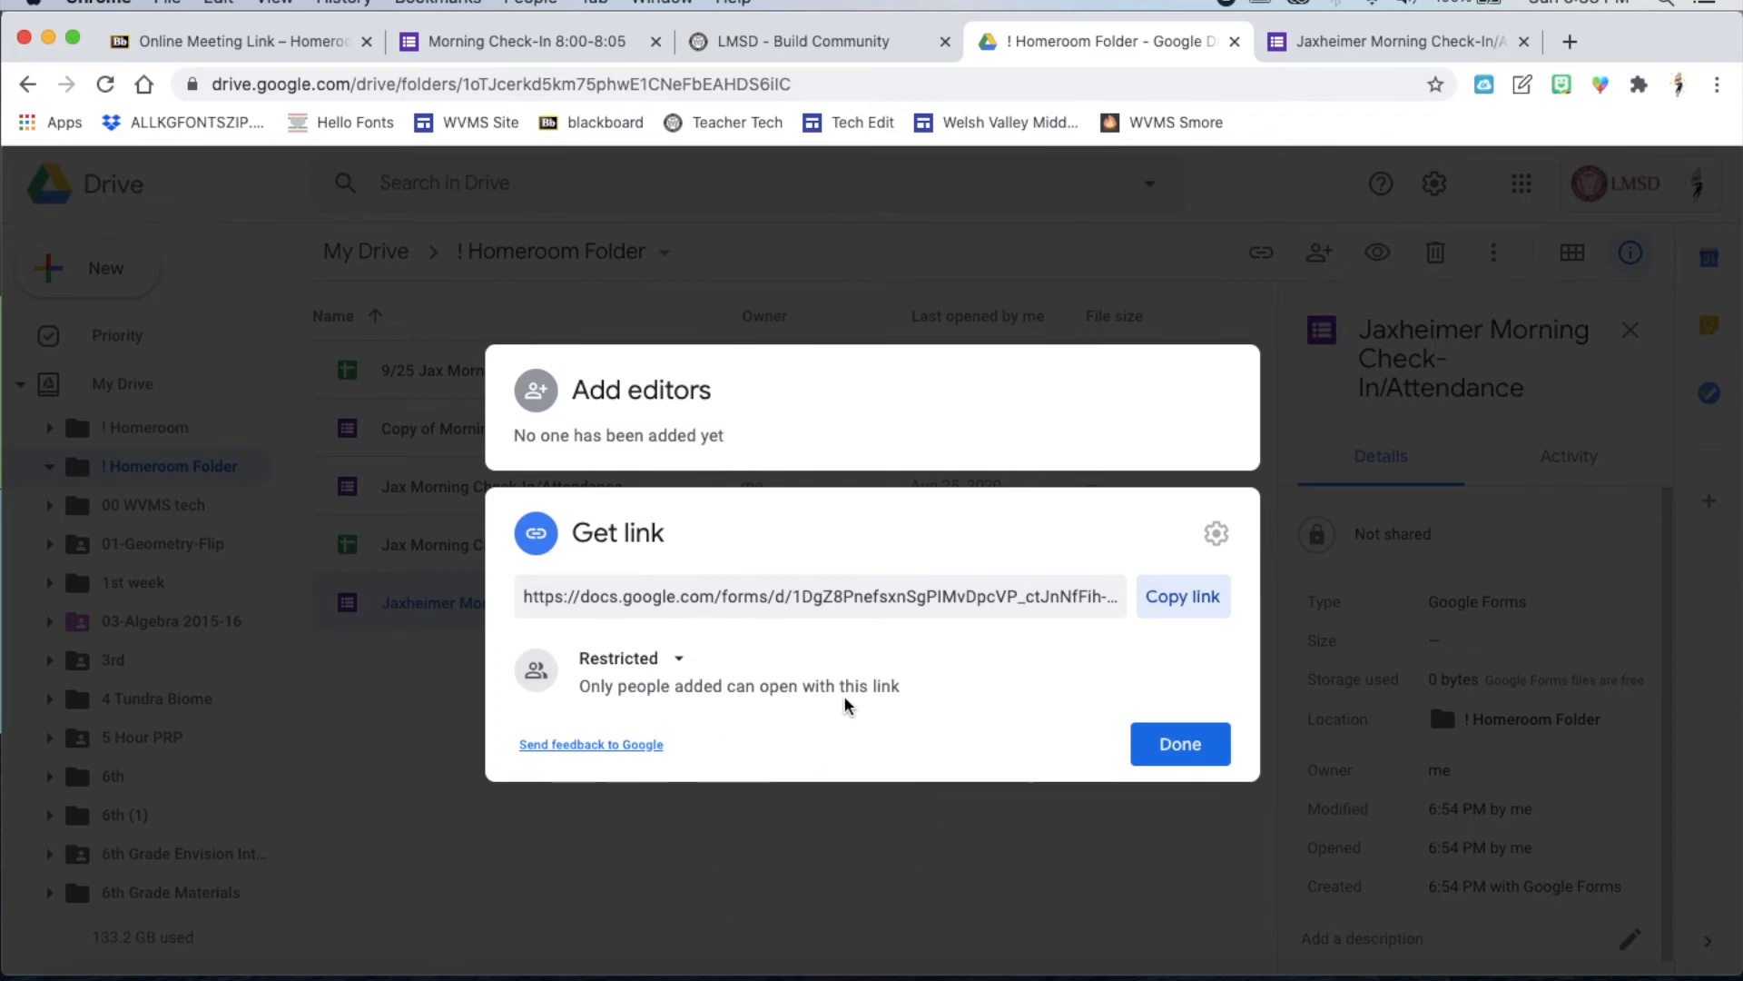
left_click(602, 372)
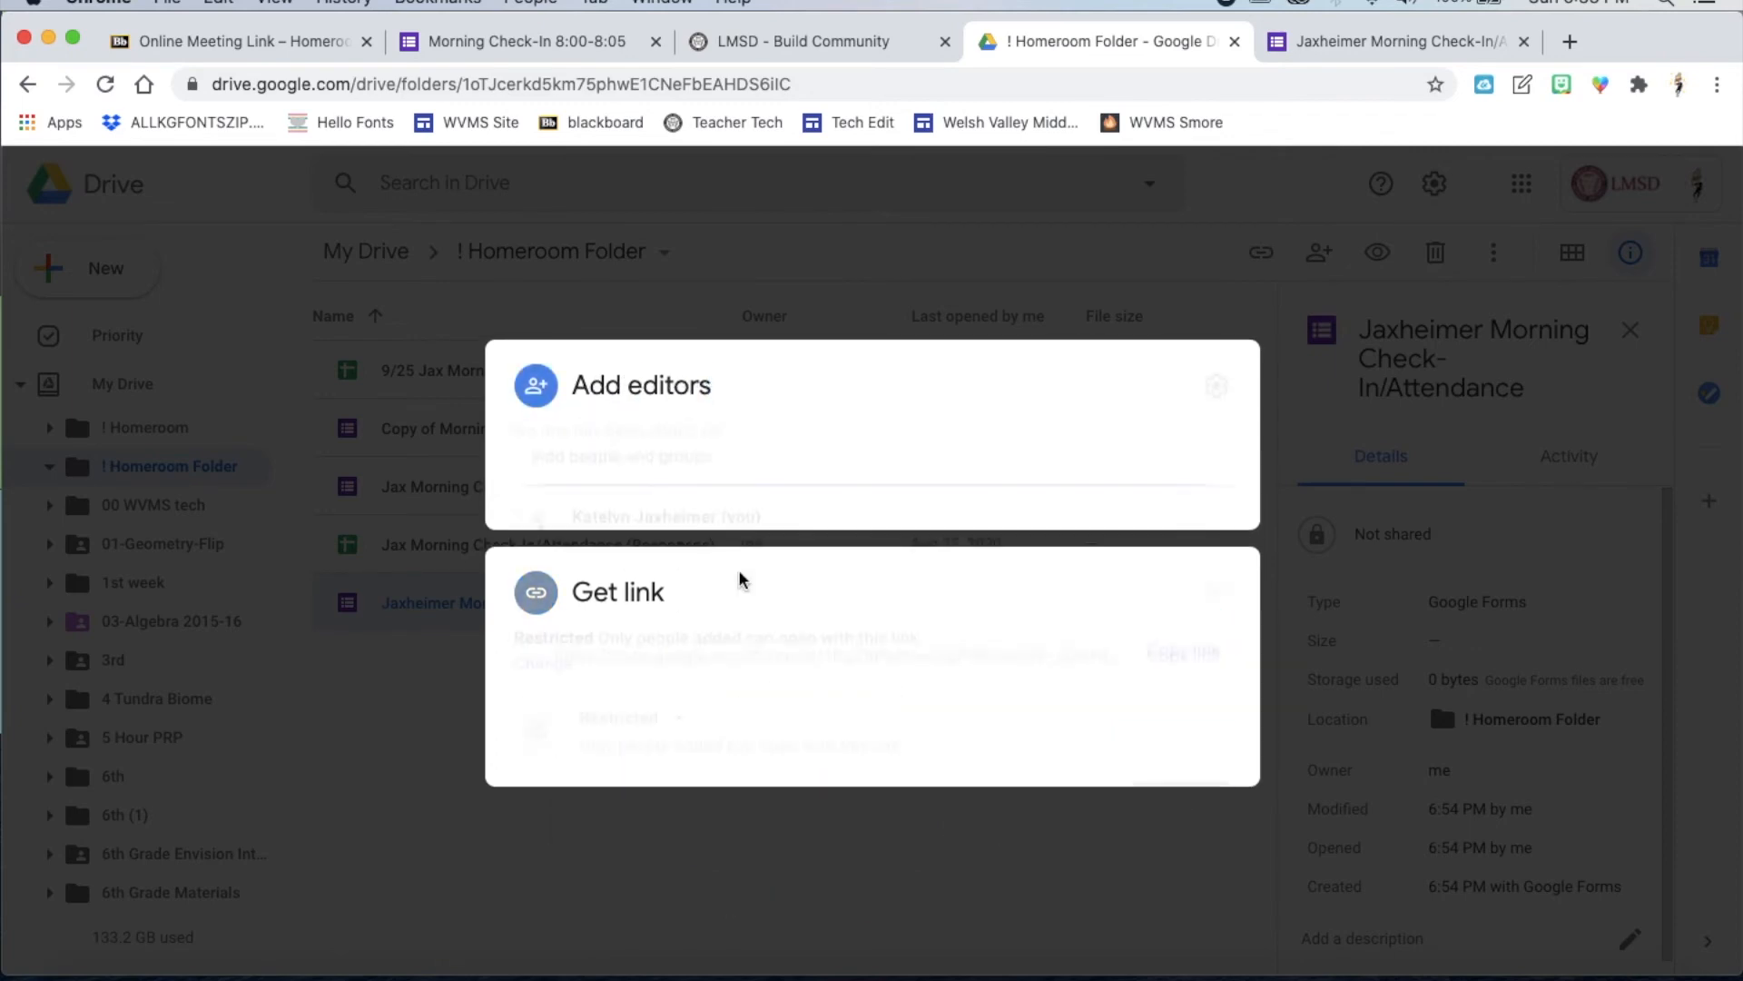
left_click(1160, 289)
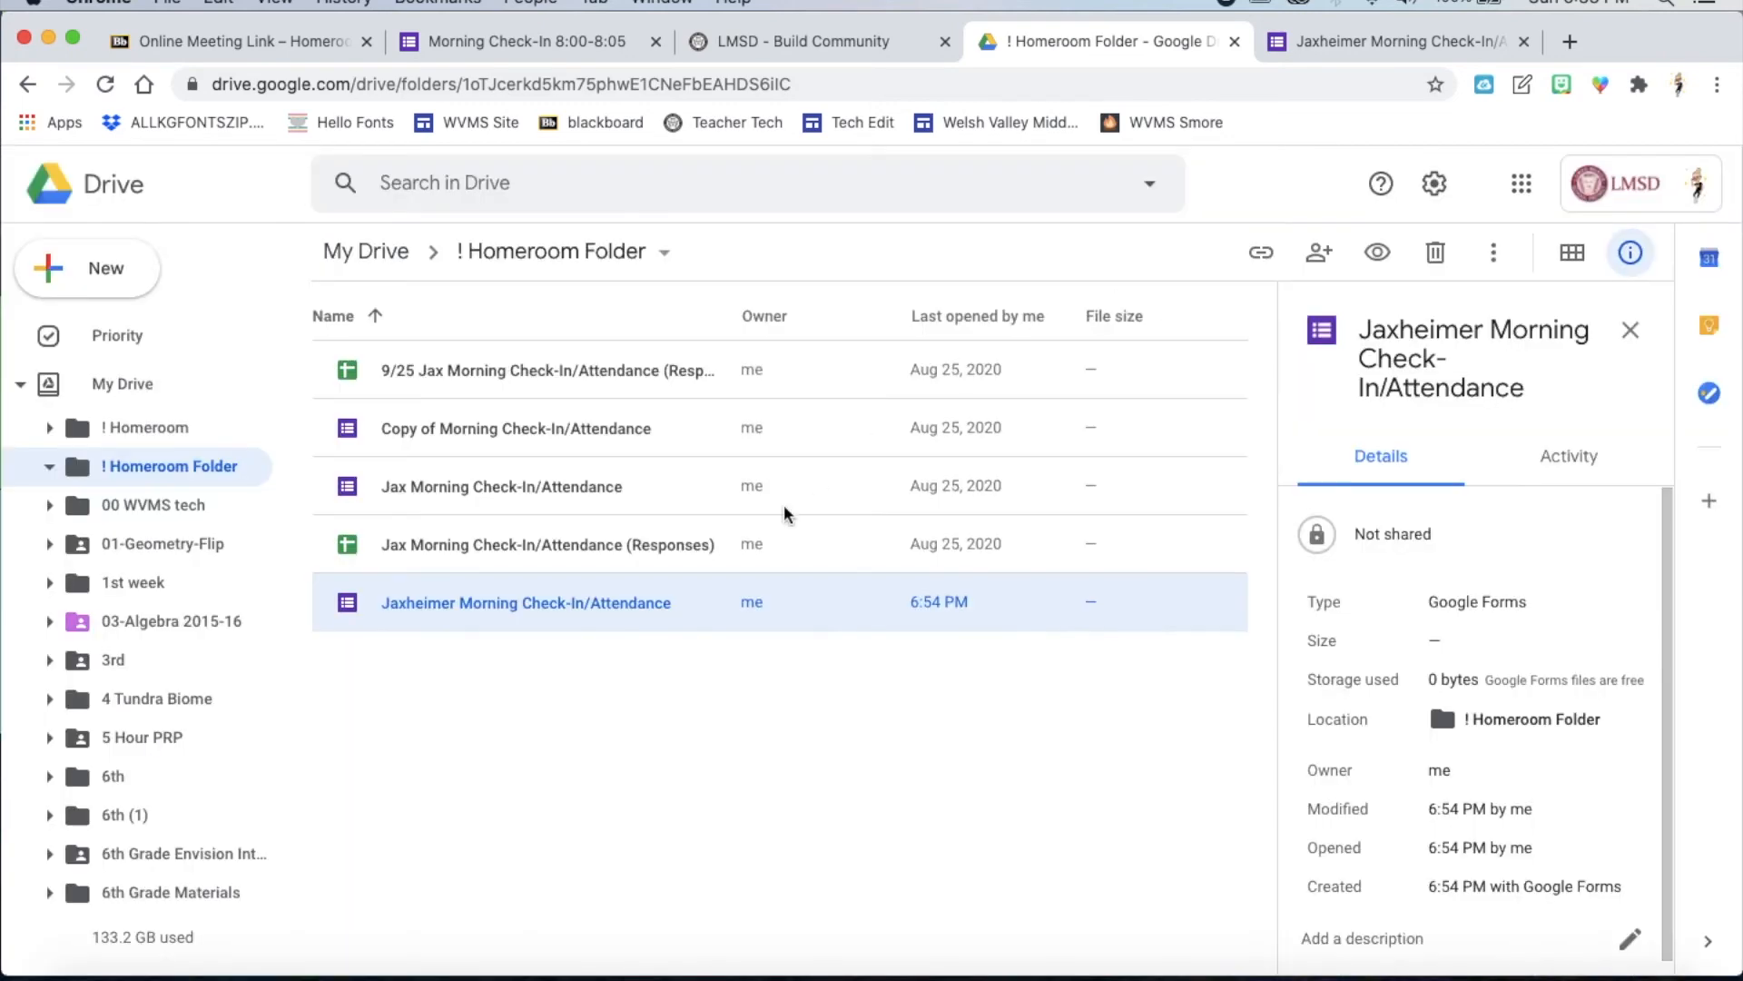
Step: Keep a single editing tab of the renamed form open, and select the link in its Send options
double_click(690, 602)
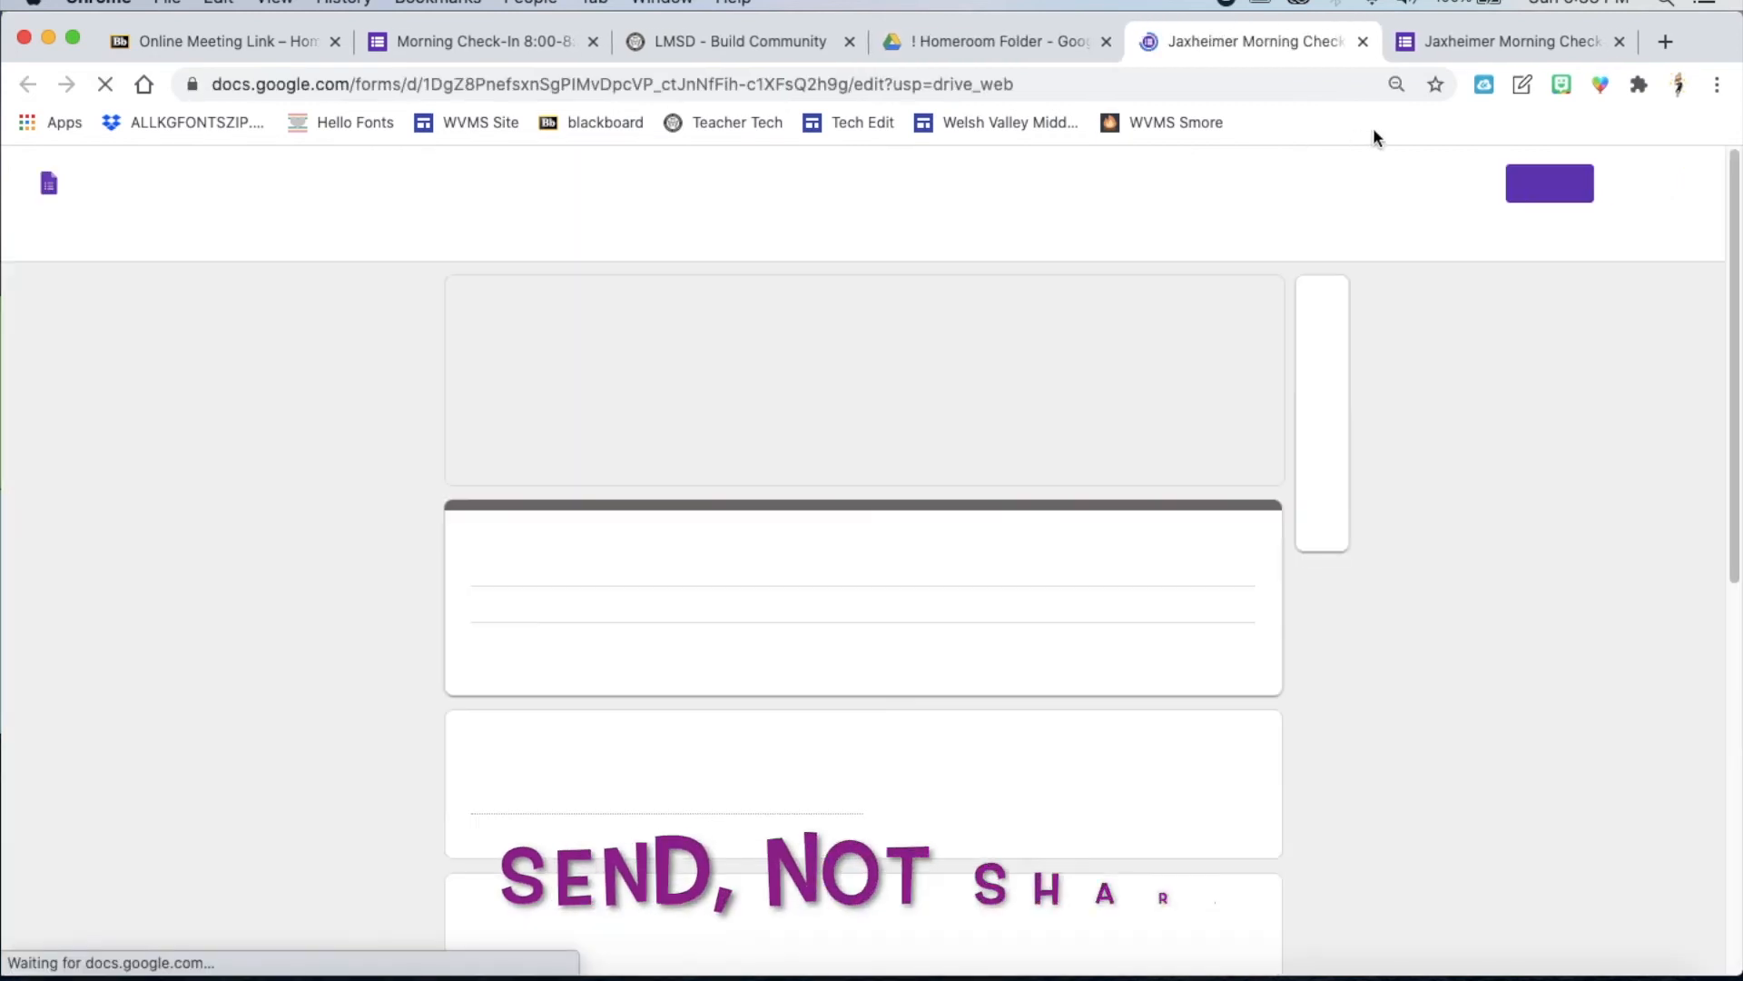
left_click(1615, 41)
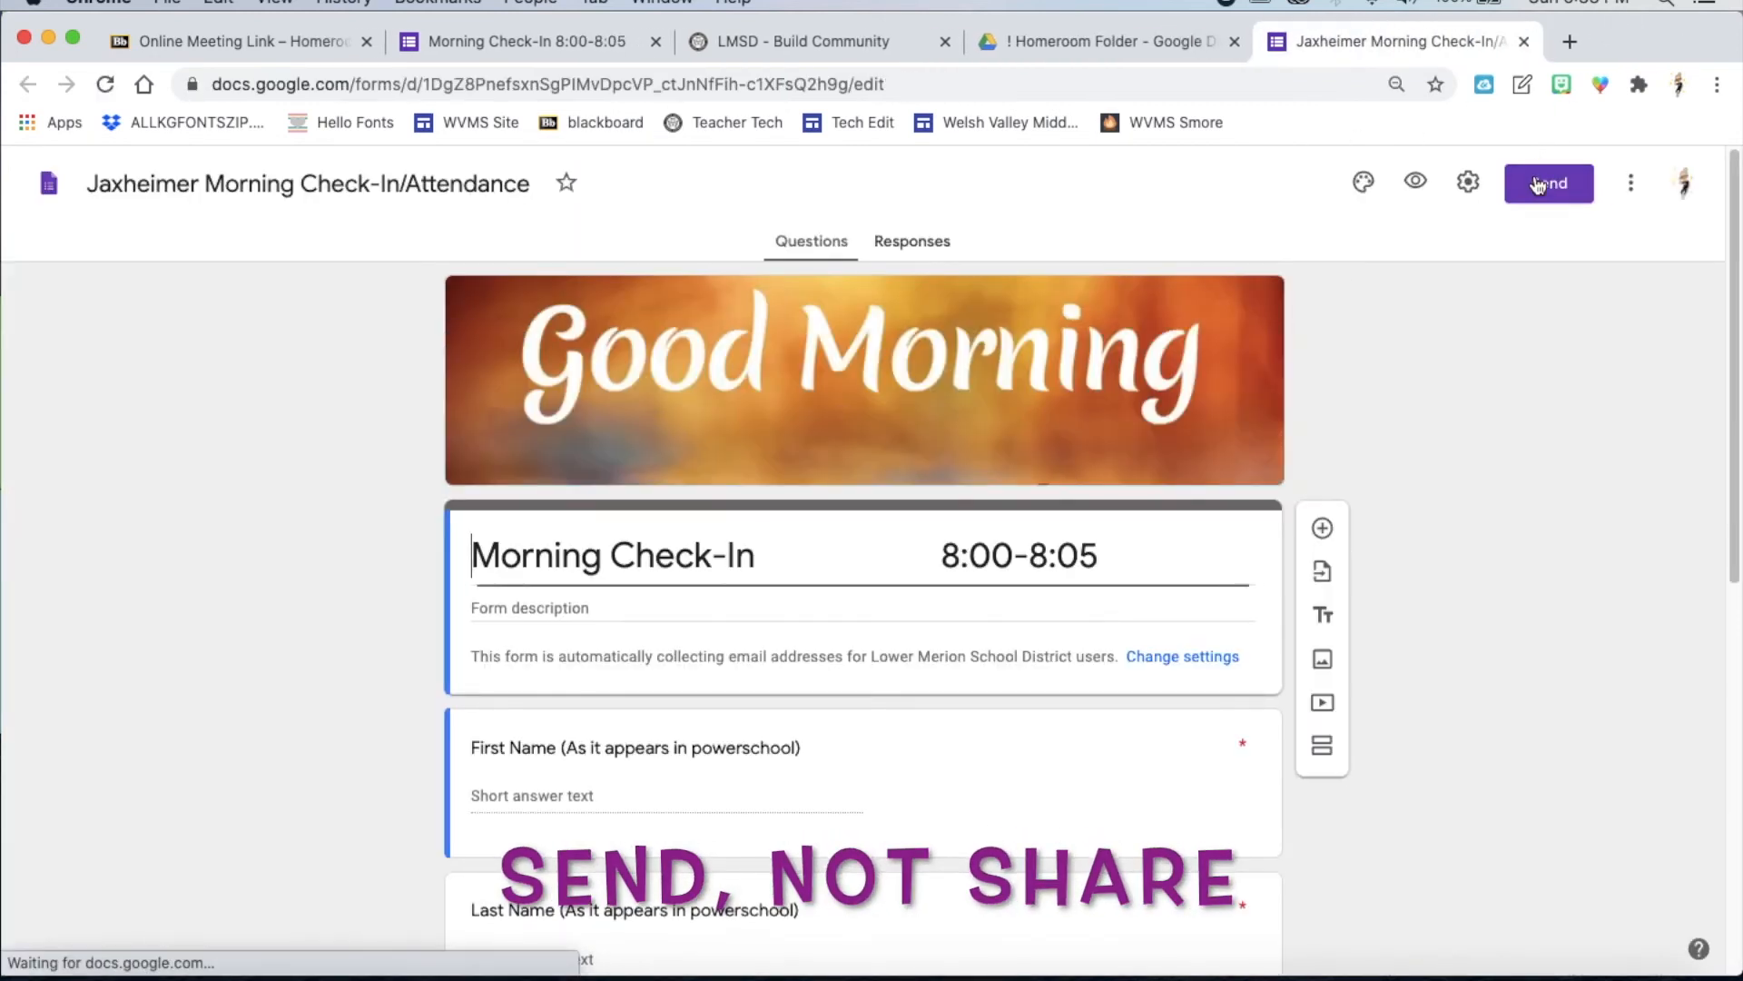
left_click(1537, 185)
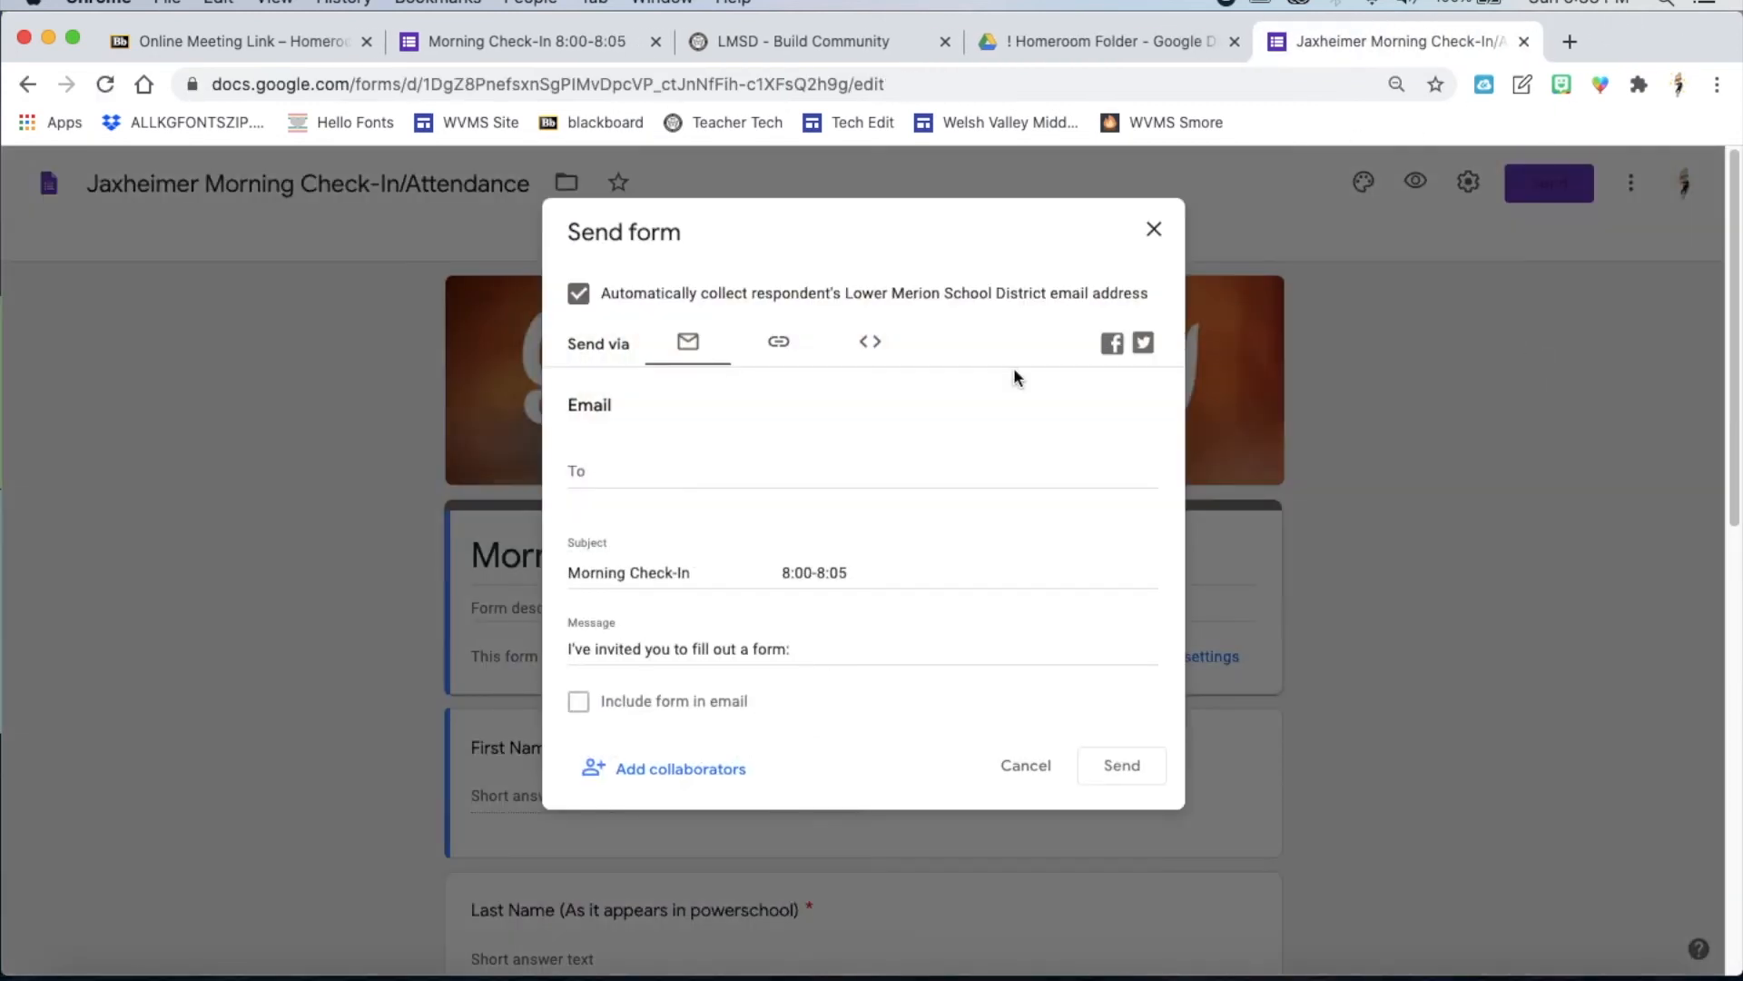
left_click(783, 348)
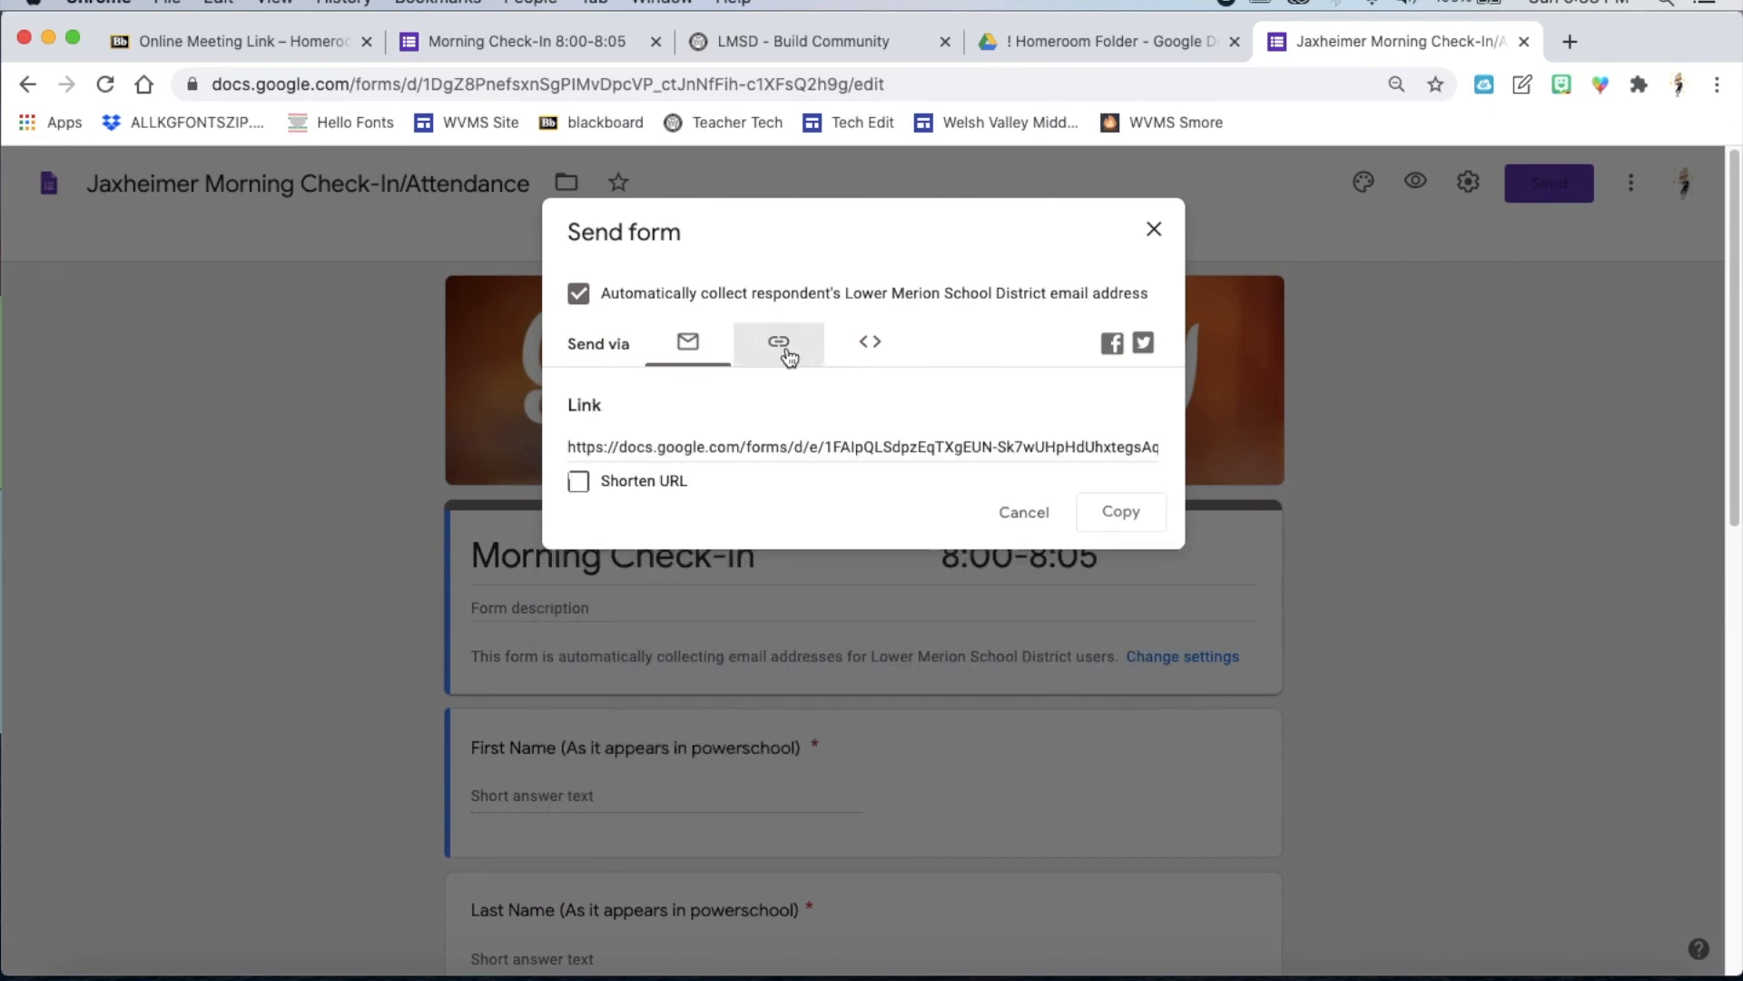
left_click(773, 438)
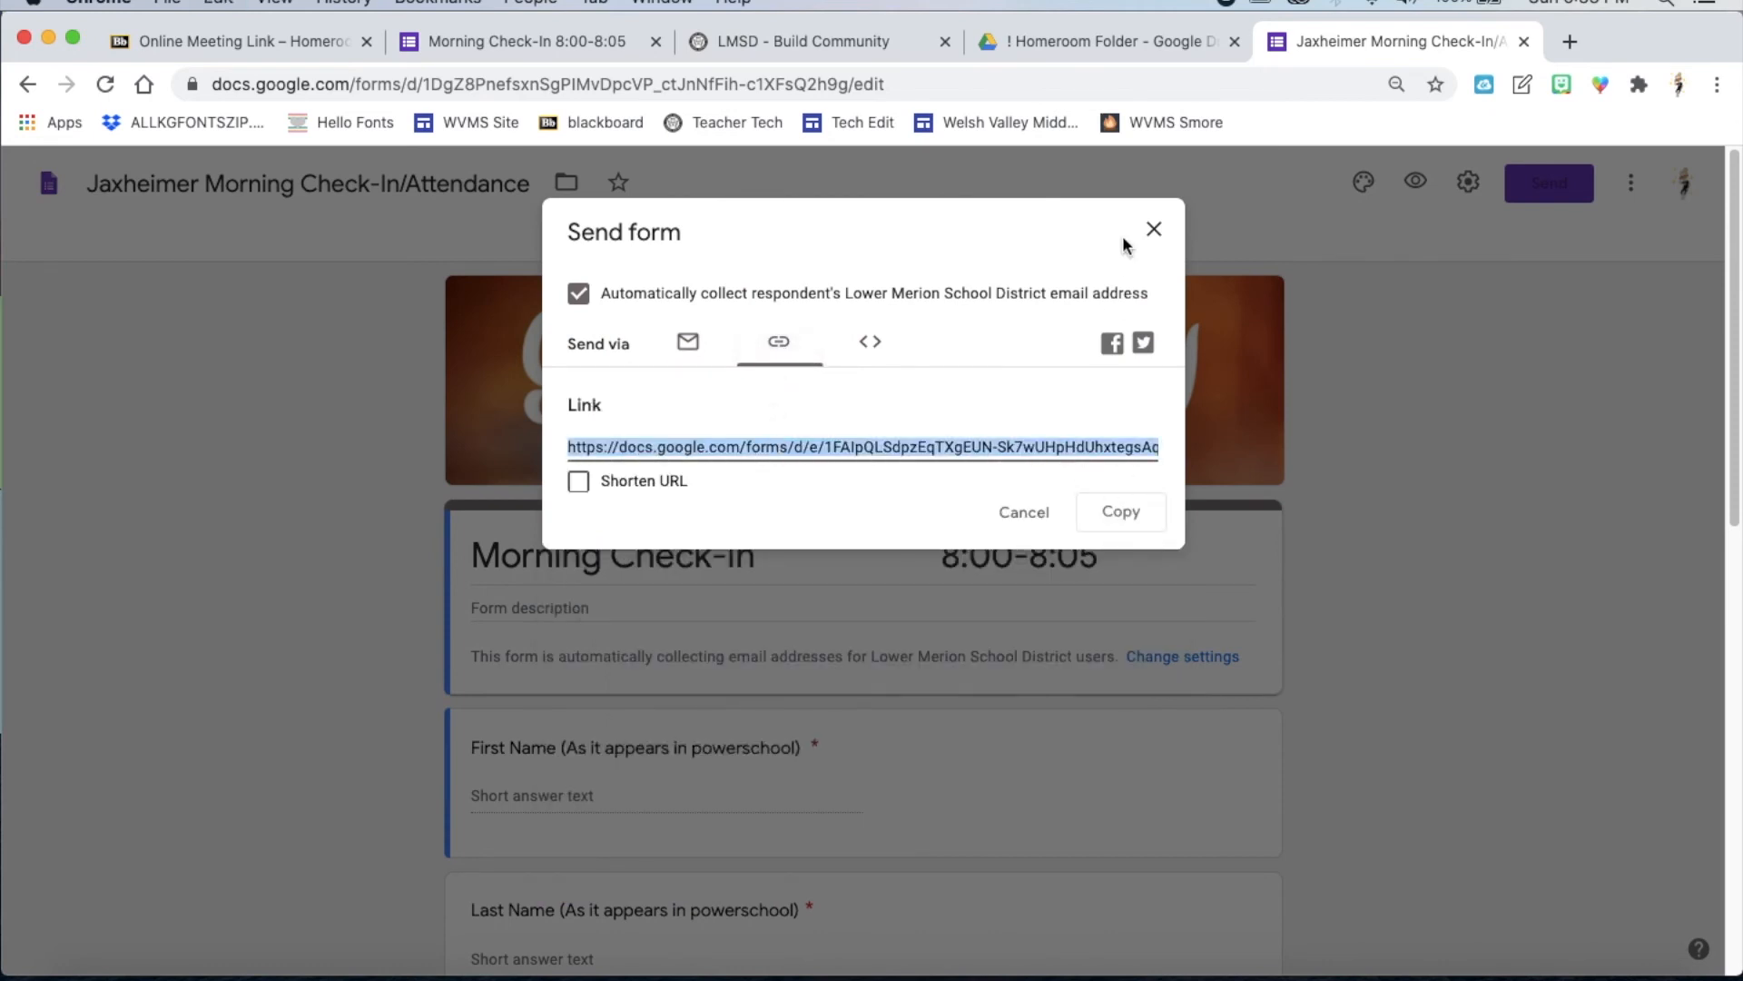
Step: Copy the renamed form's link, close its Send options, and open the Homeroom Daily Form item in Blackboard for editing
left_click(1126, 509)
left_click(1153, 233)
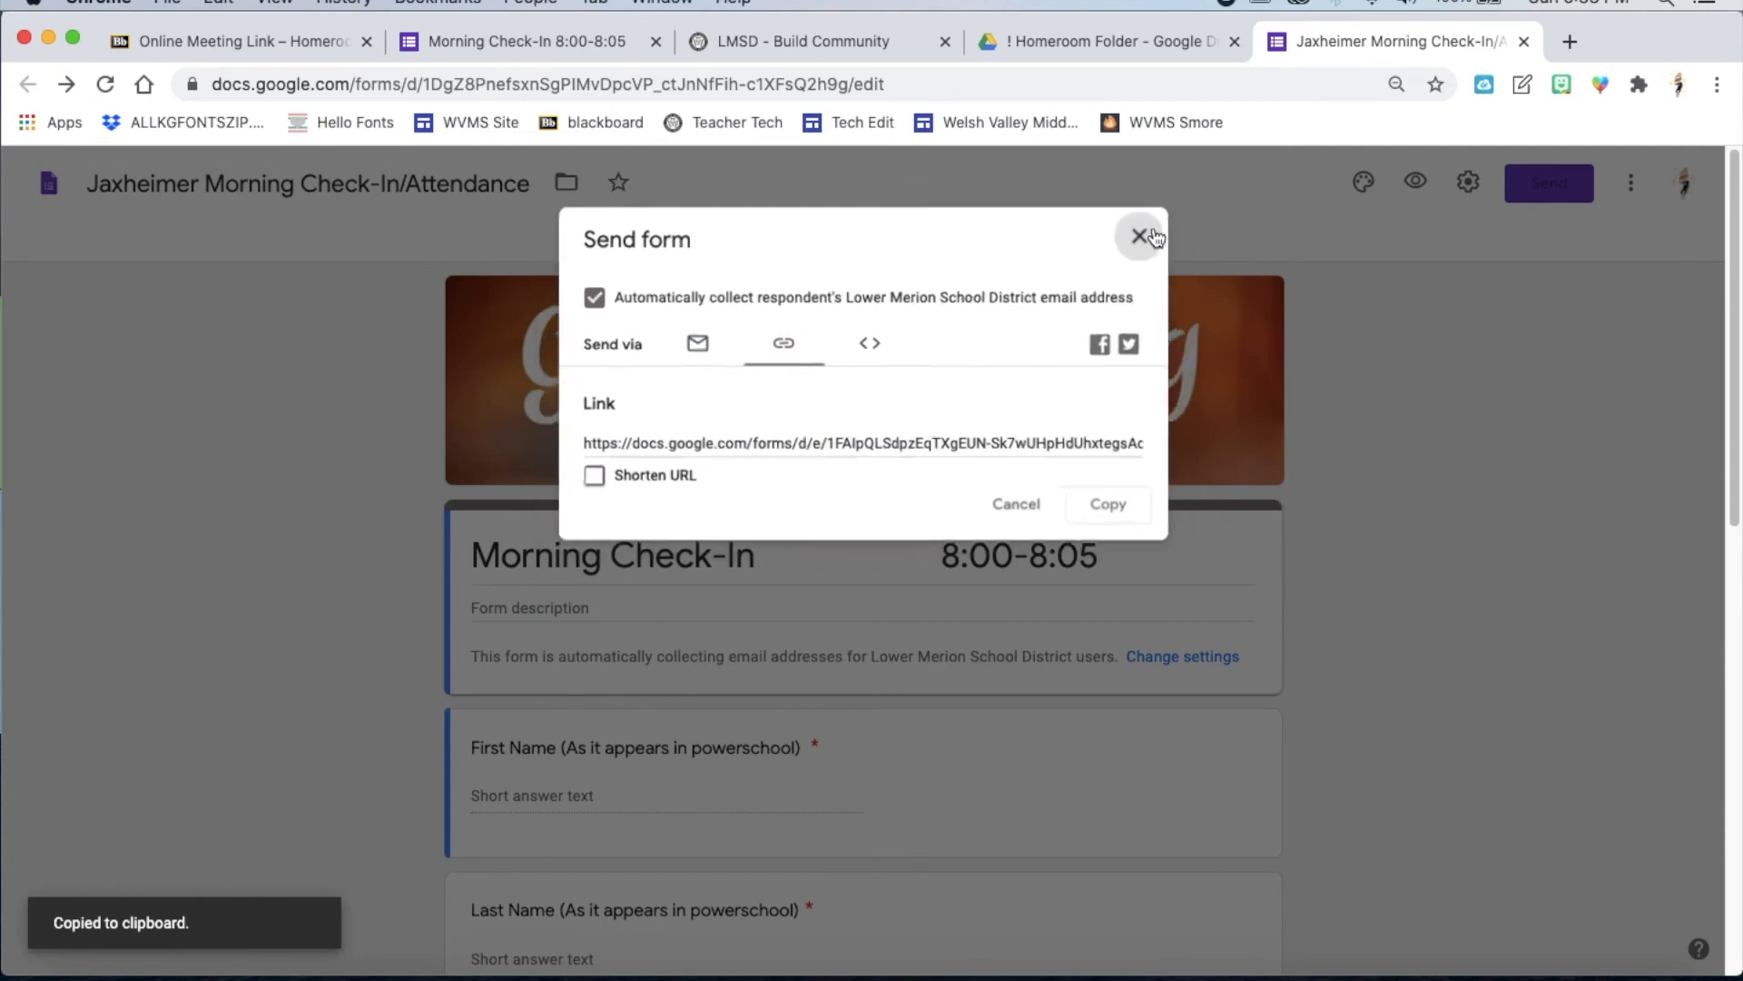
left_click(227, 38)
left_click(499, 428)
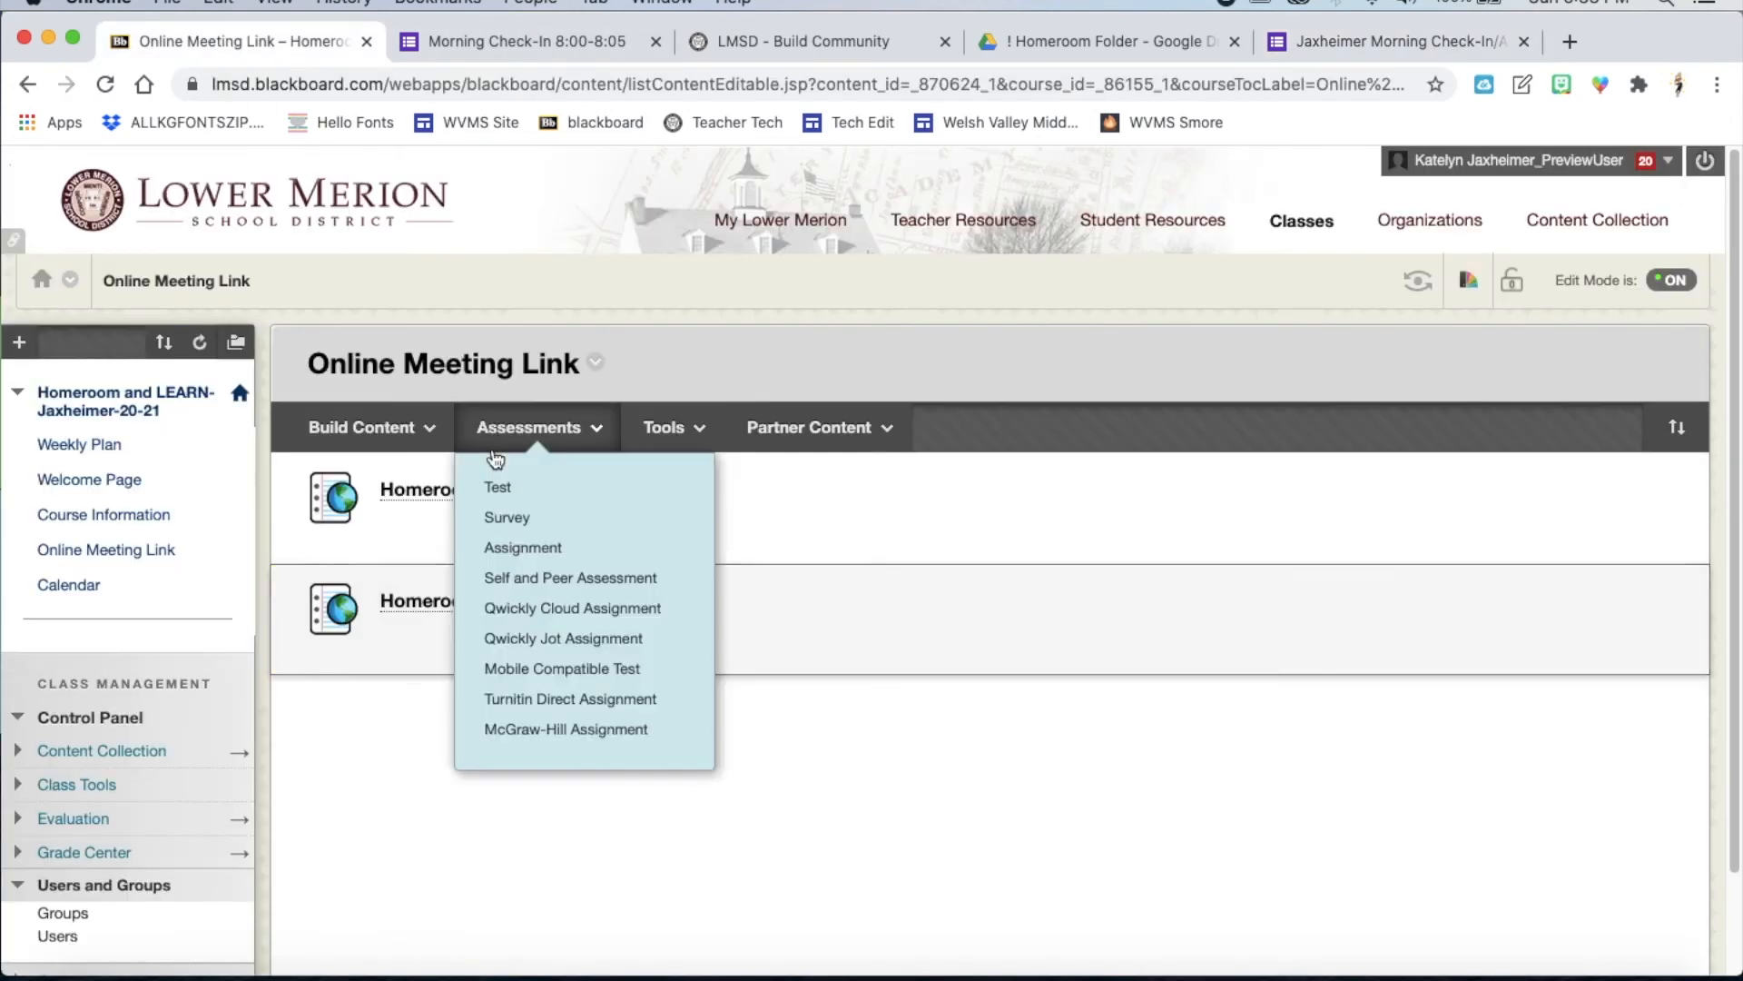
left_click(595, 603)
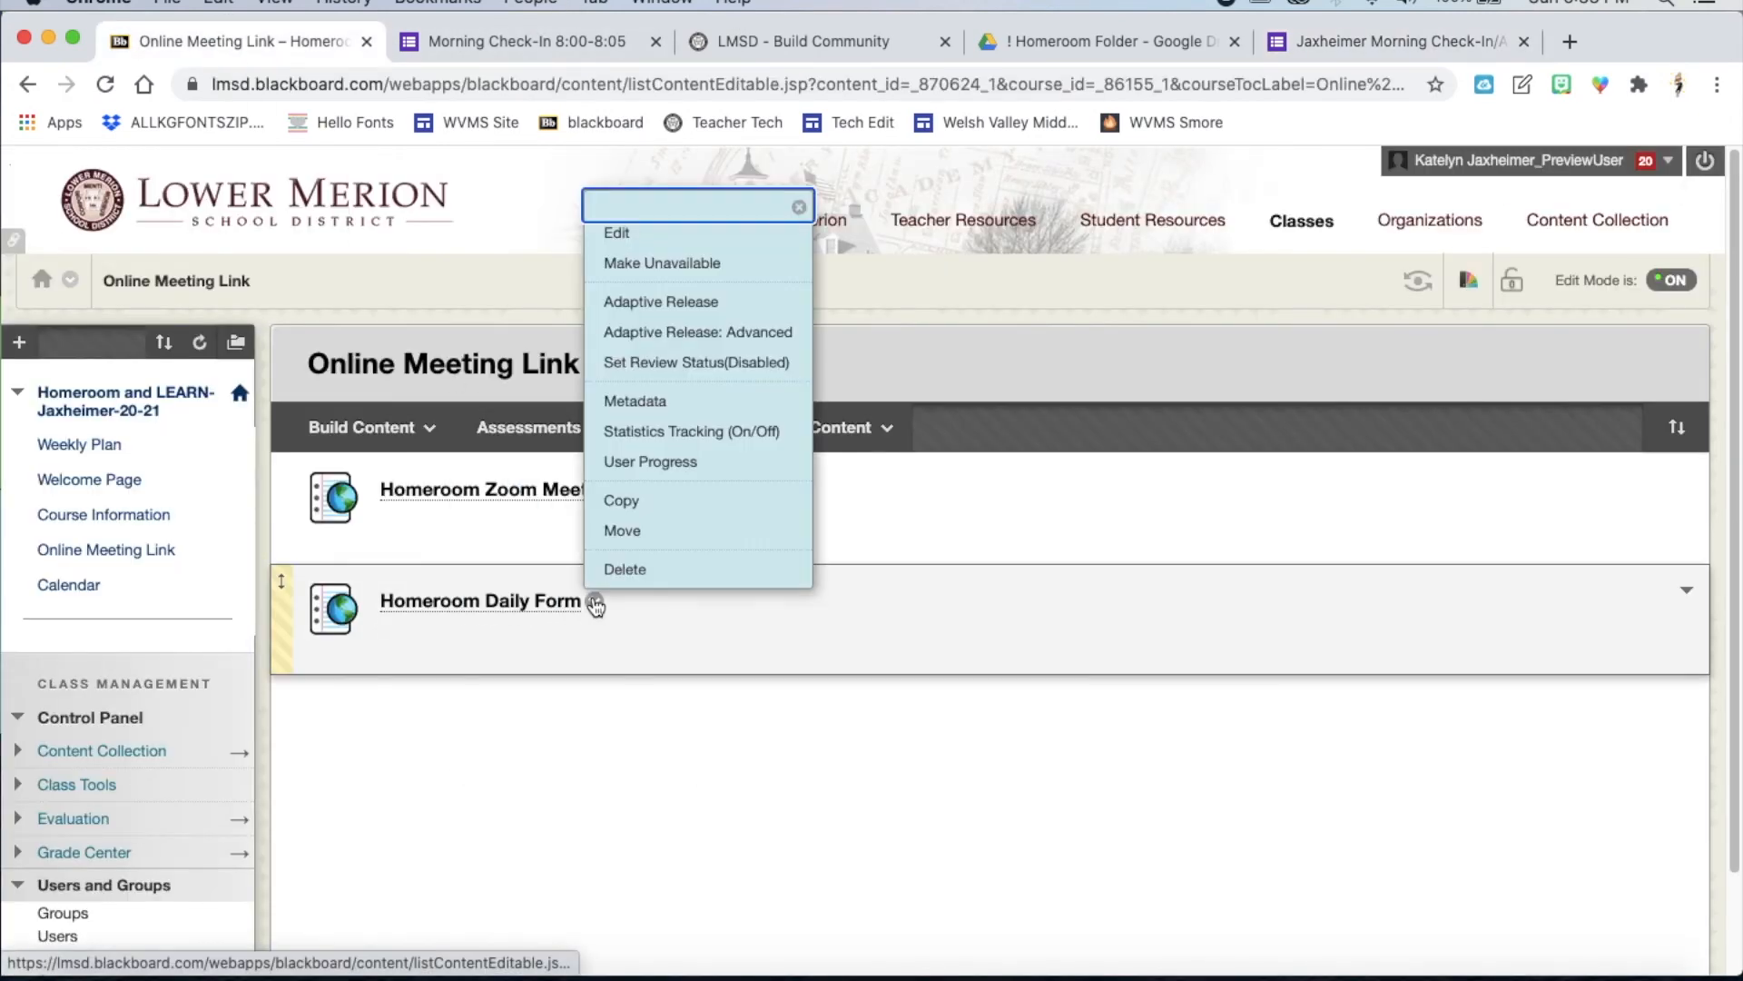
left_click(621, 232)
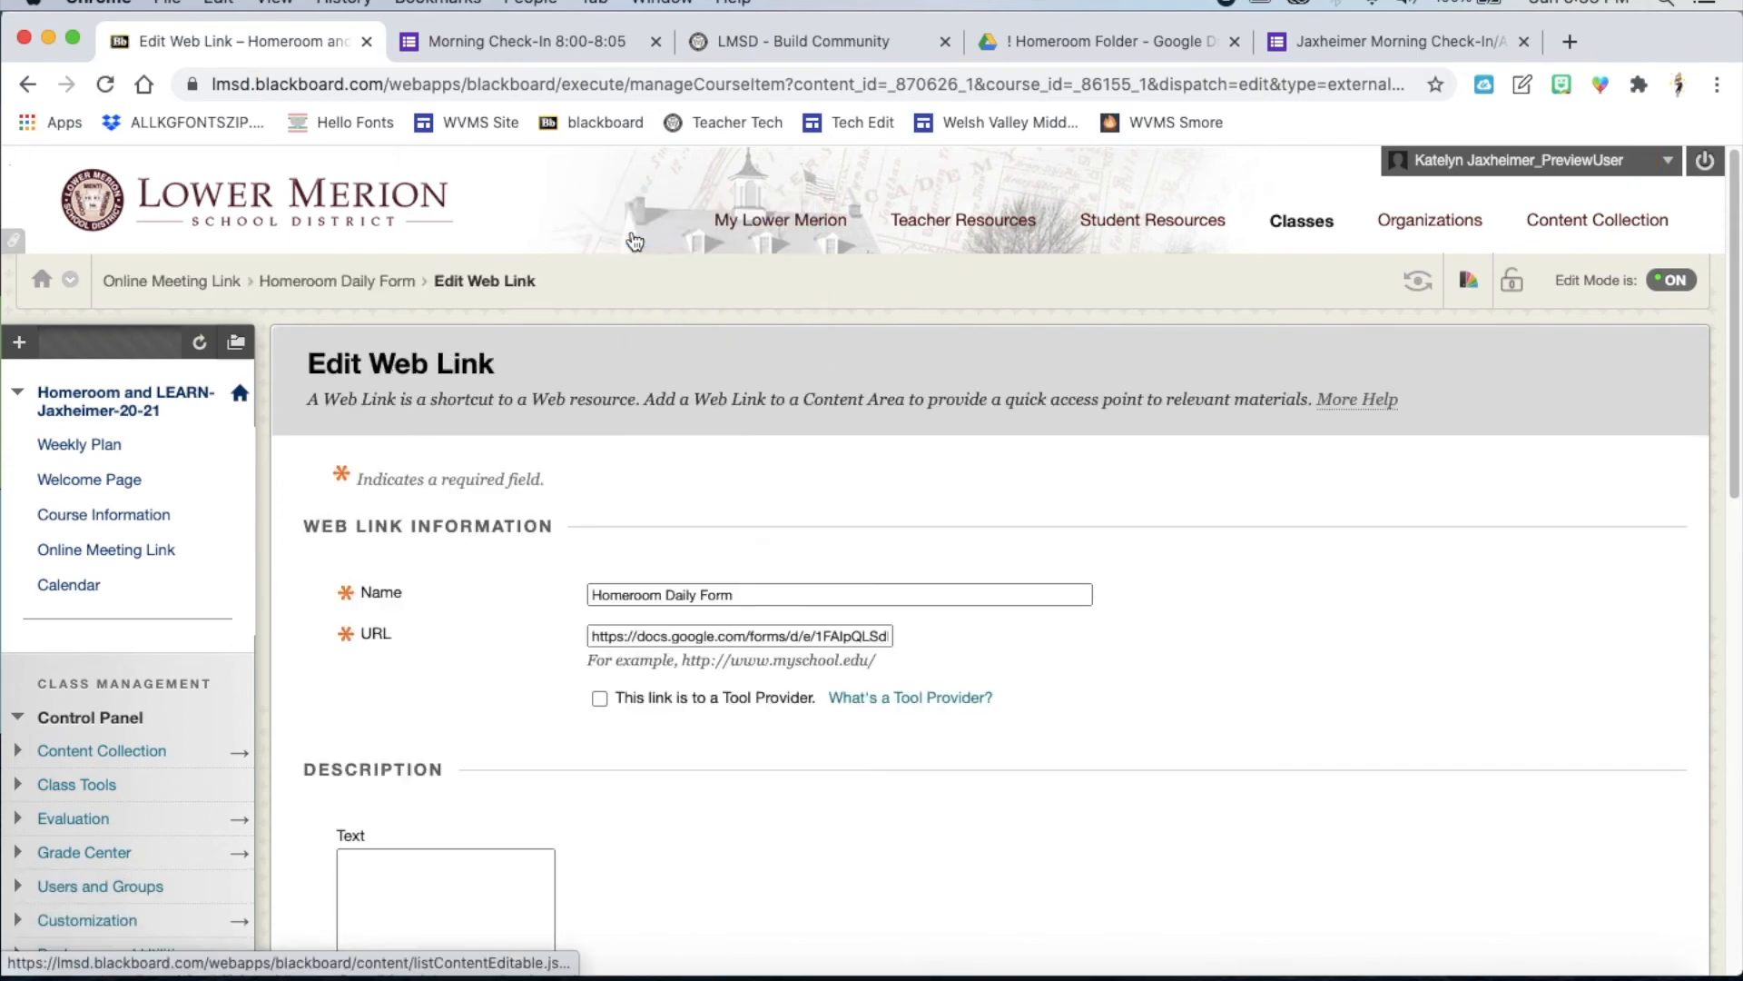
Step: Replace the URL of the Homeroom Daily Form web link with the copied form link and submit the change
triple_click(650, 600)
key("BackSpace")
key("super+v")
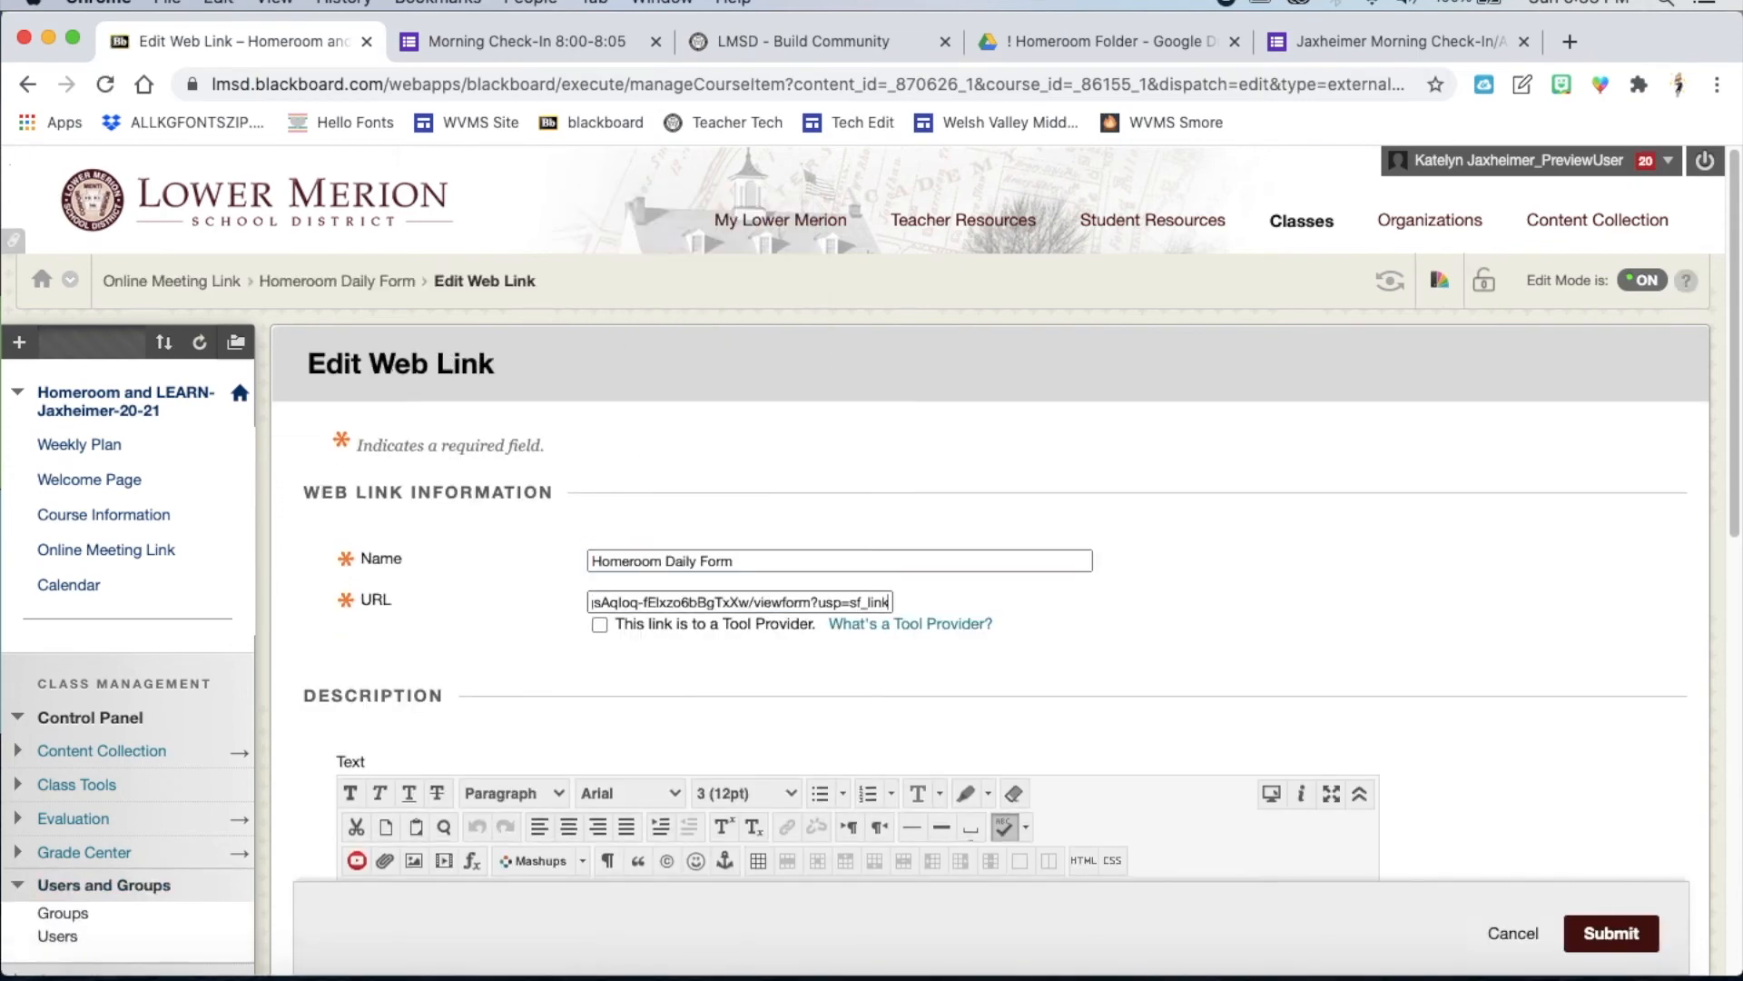
left_click(1575, 924)
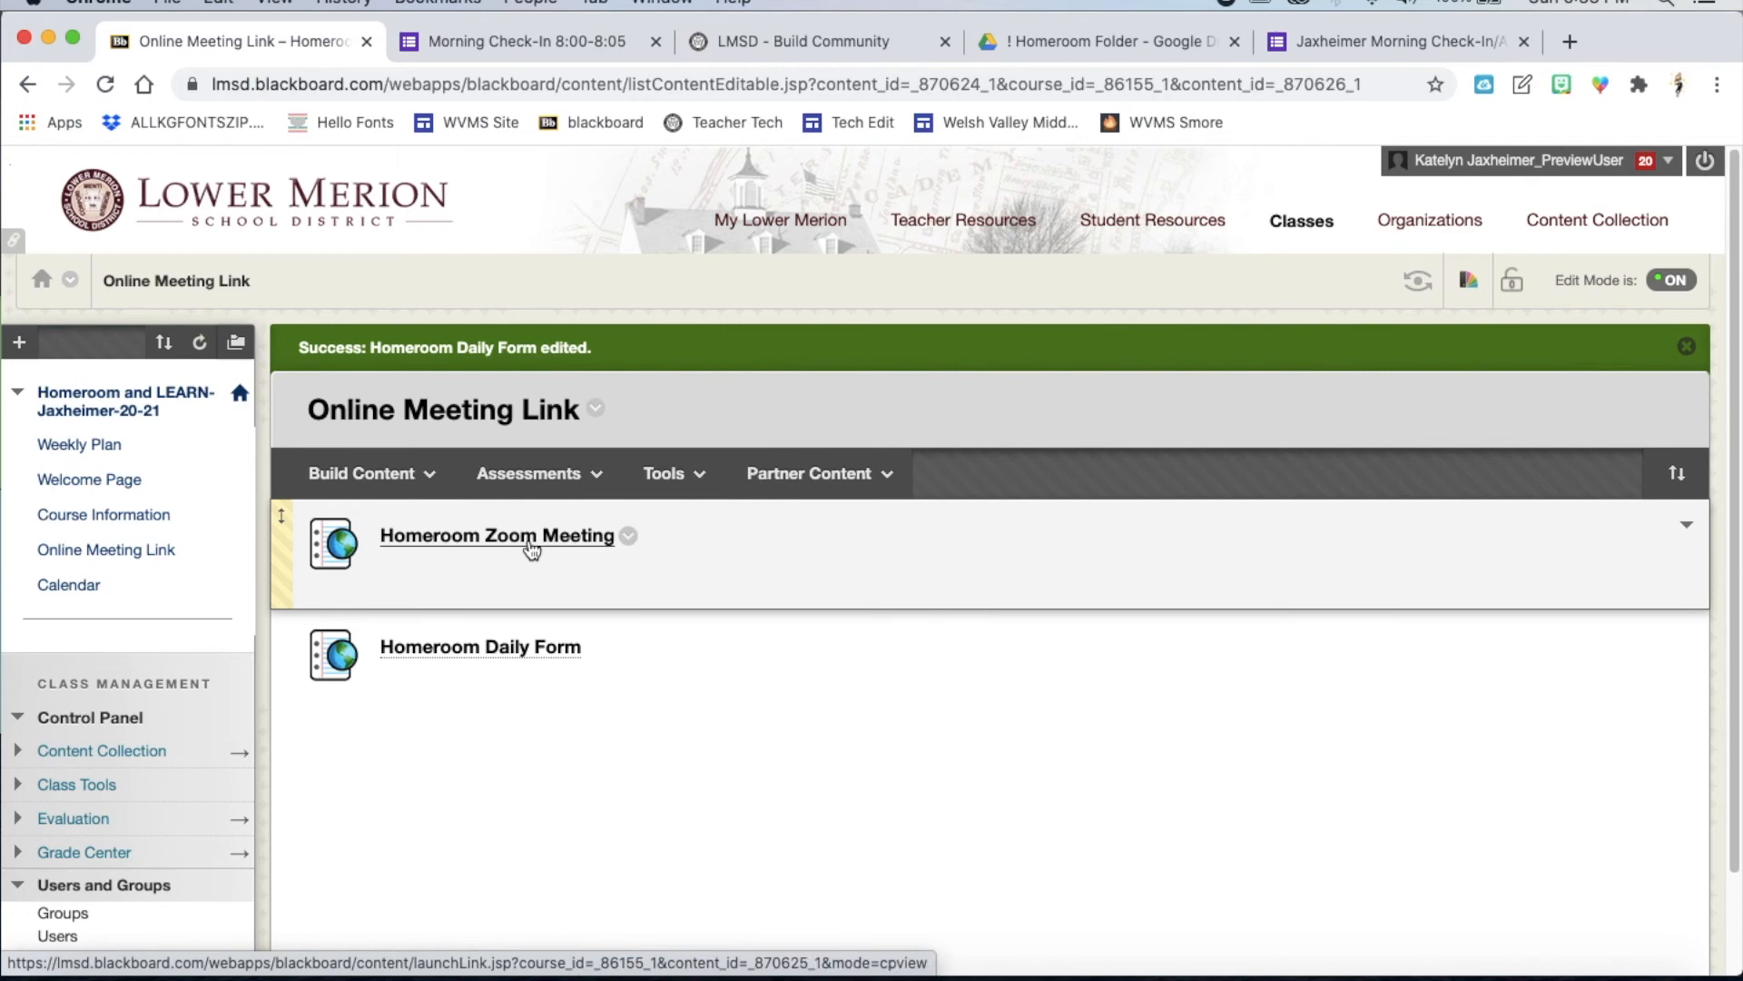
Step: Open the Homeroom Zoom Meeting link, review the Personal Meeting Room details and options, and return to the upcoming meetings
left_click(531, 548)
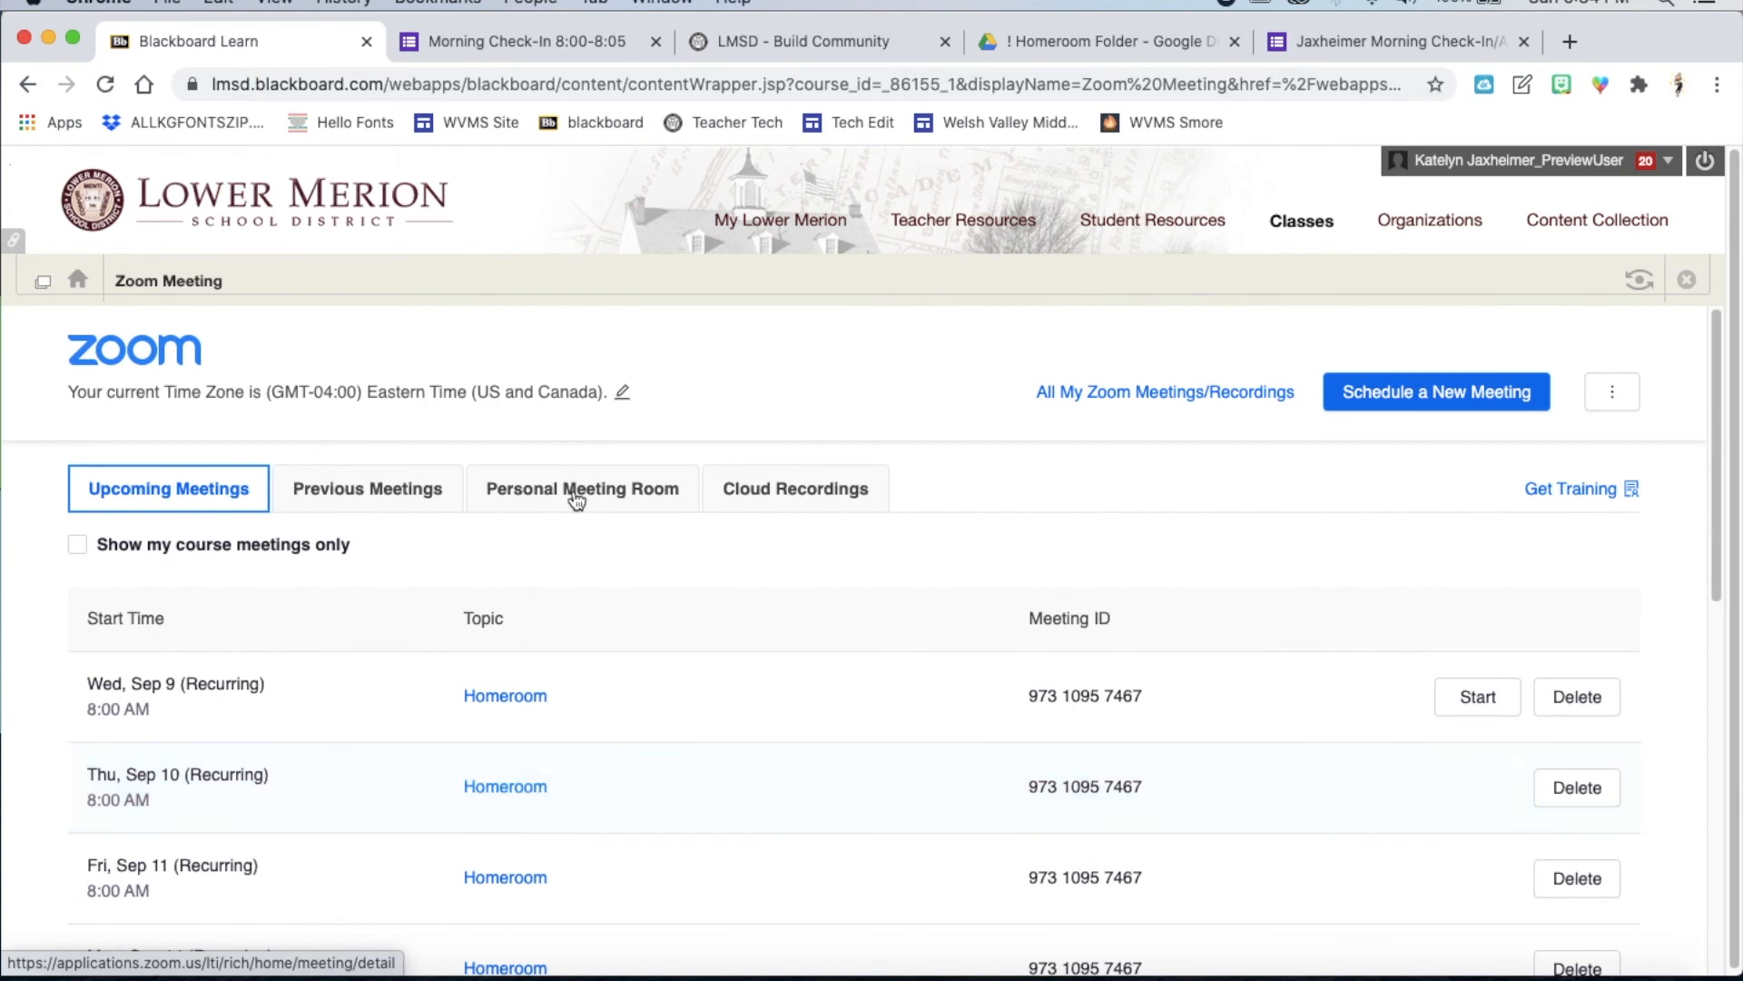
left_click(576, 495)
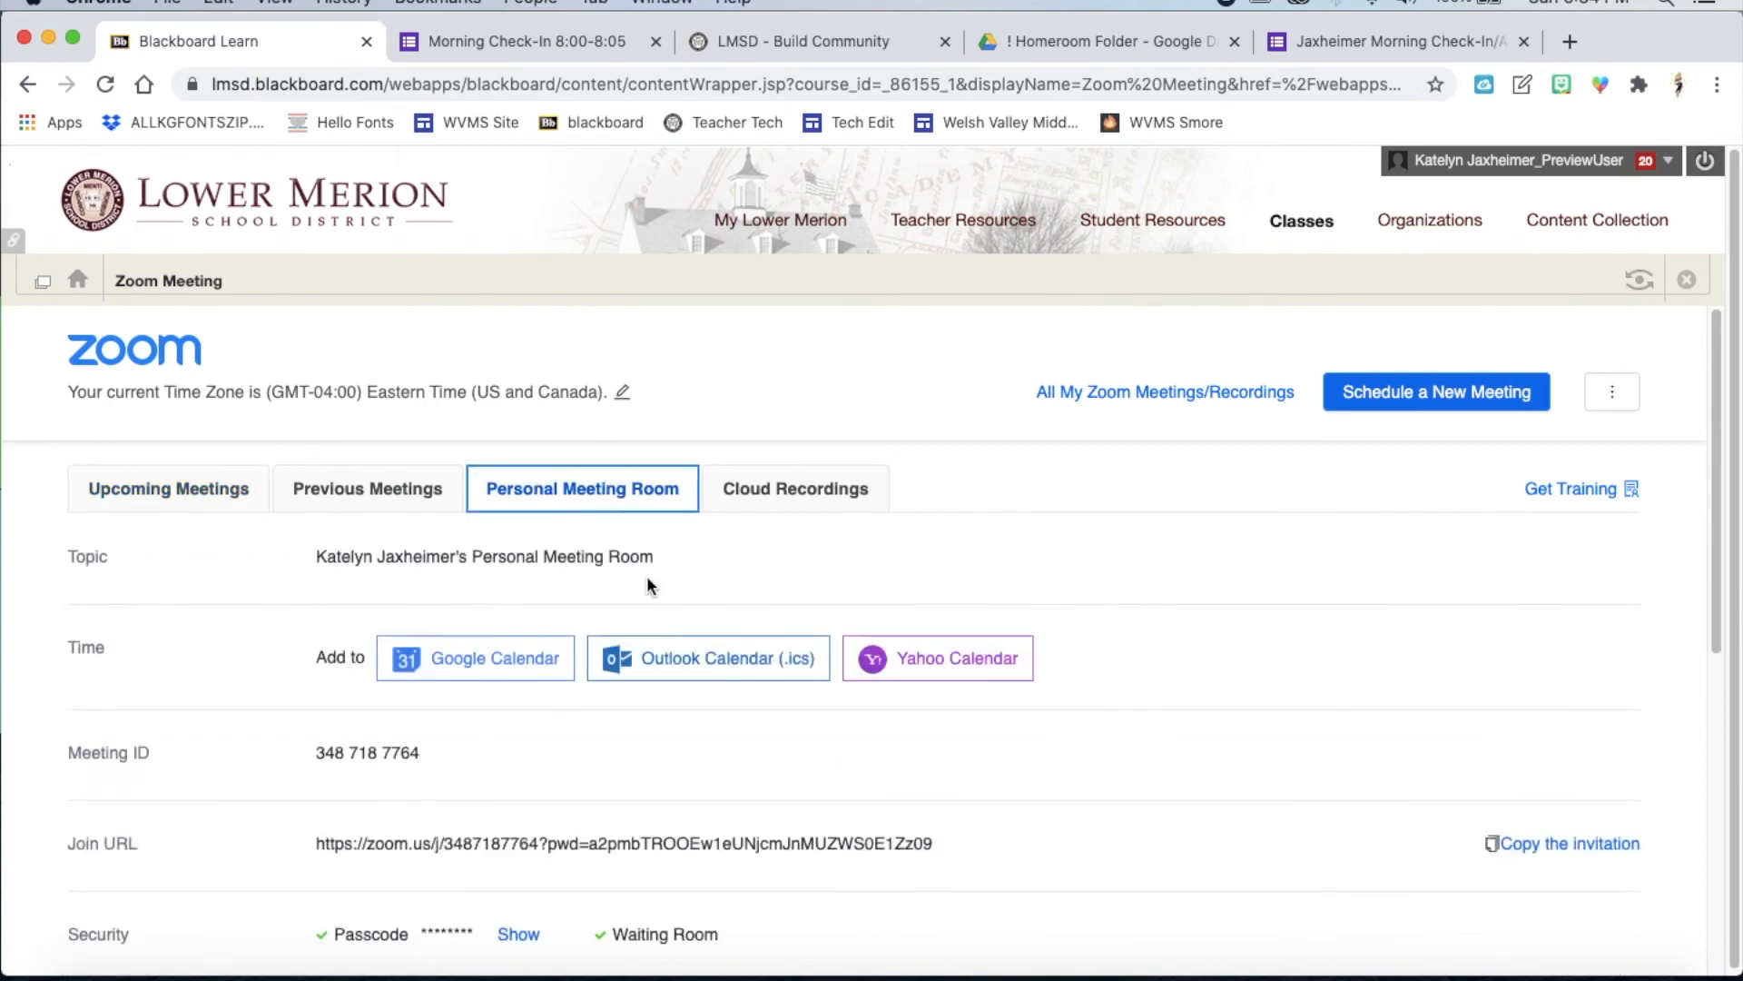
scroll(652, 588, "down", 7)
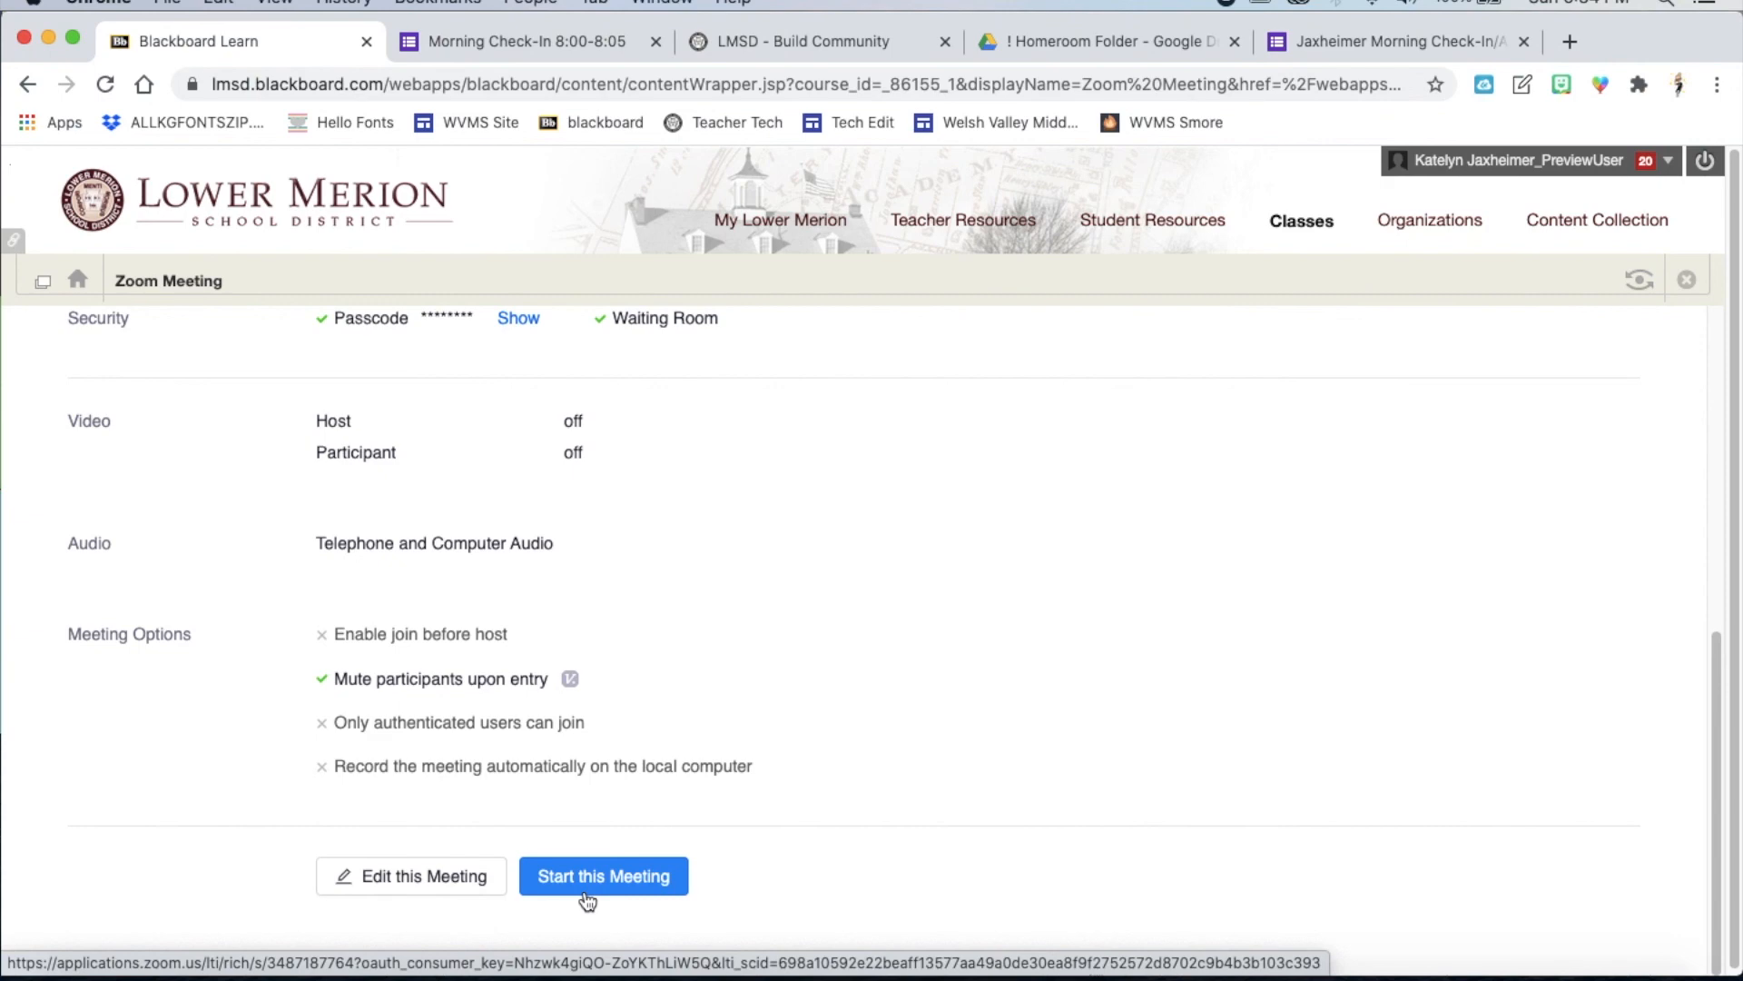
scroll(586, 899, "up", 10)
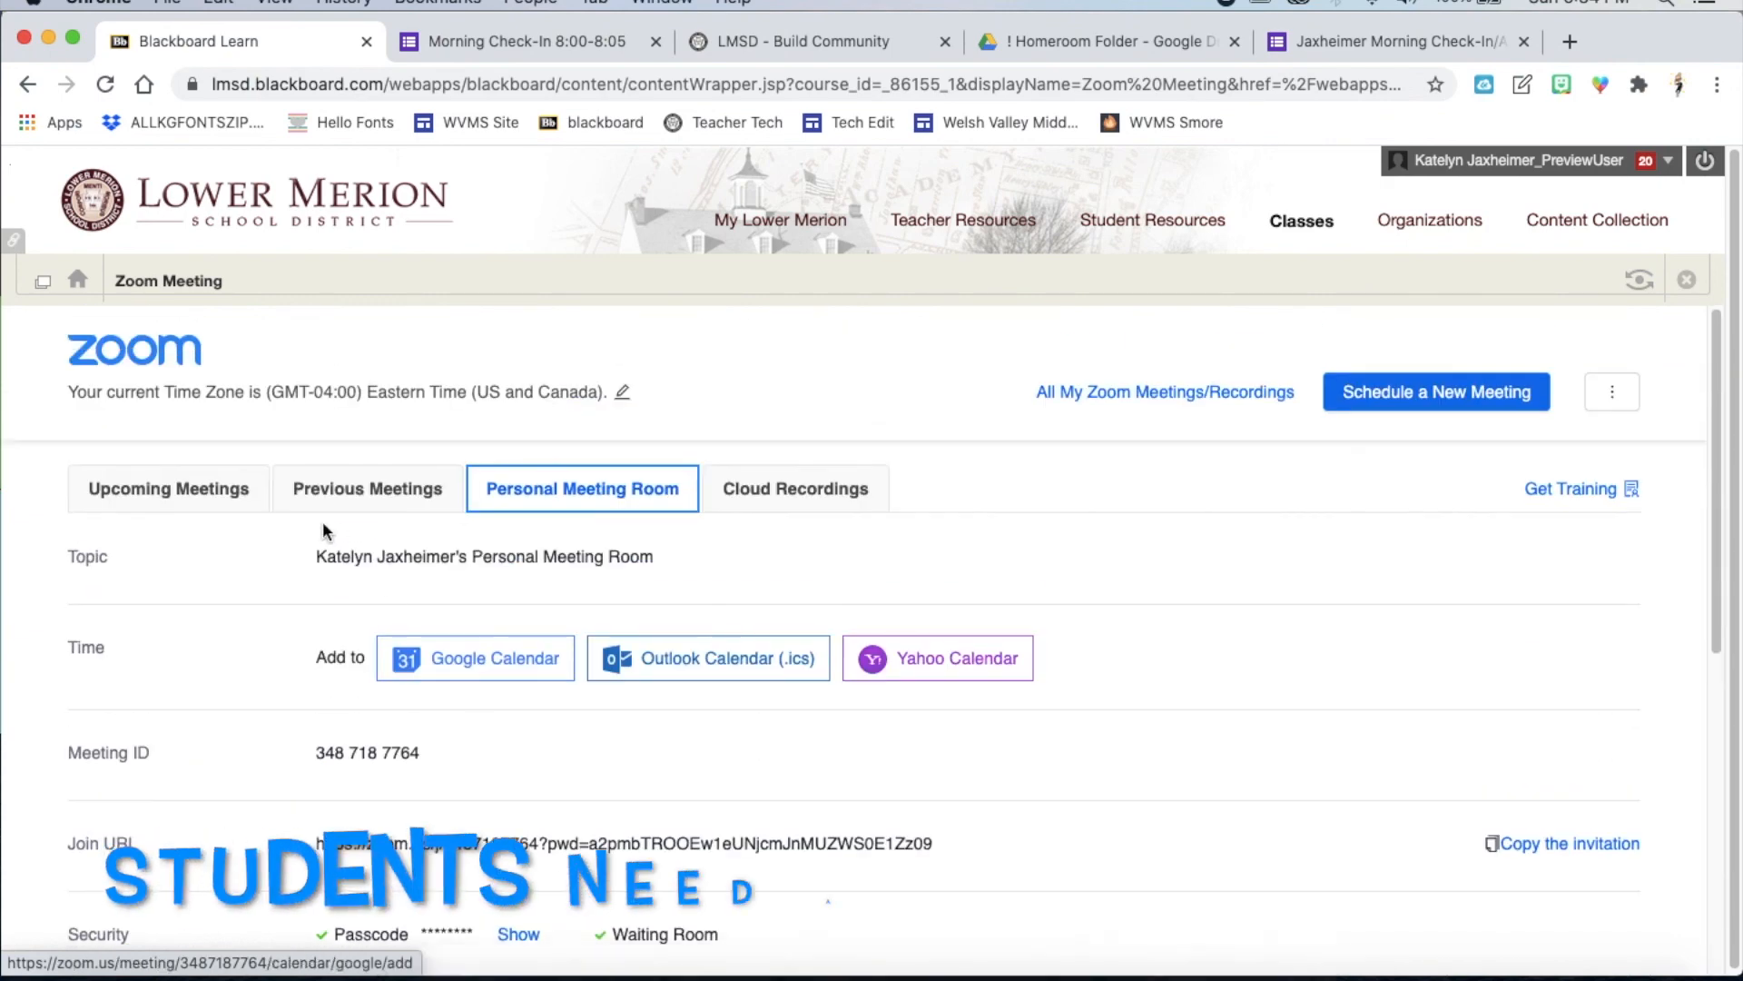
left_click(195, 495)
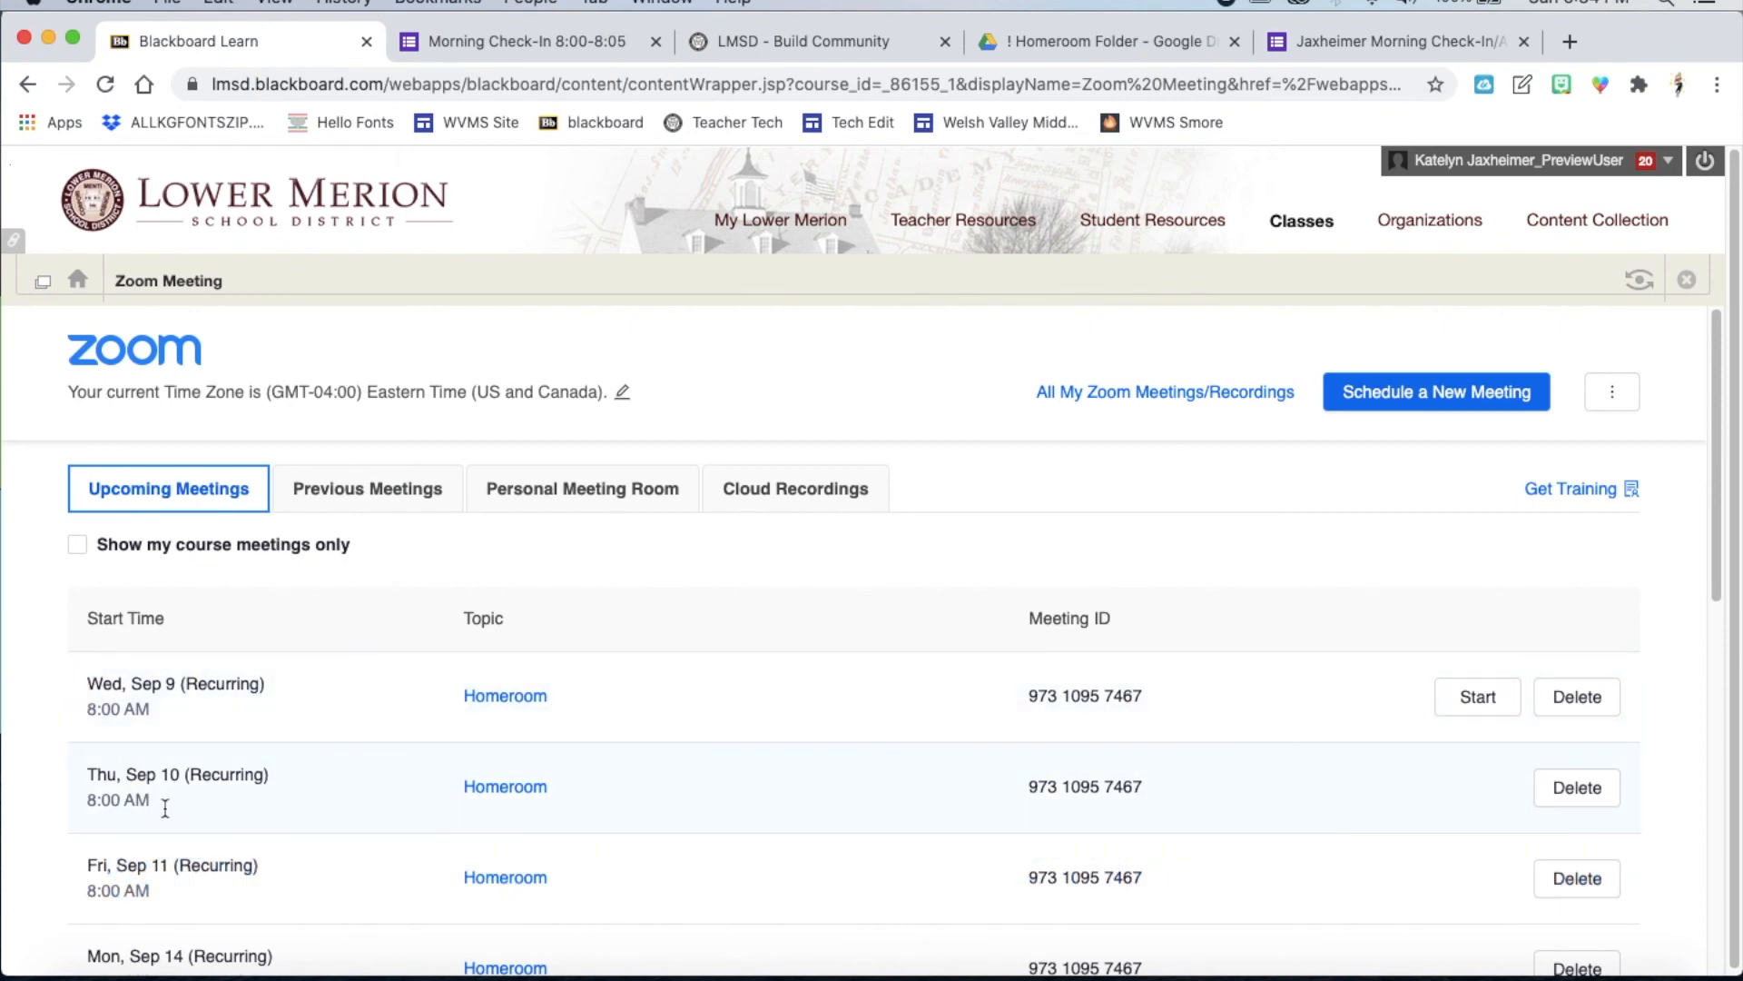
Step: Go back to the Online Meeting Link page and open the Homeroom Daily Form link to check the form it leads to
left_click(30, 85)
left_click(550, 606)
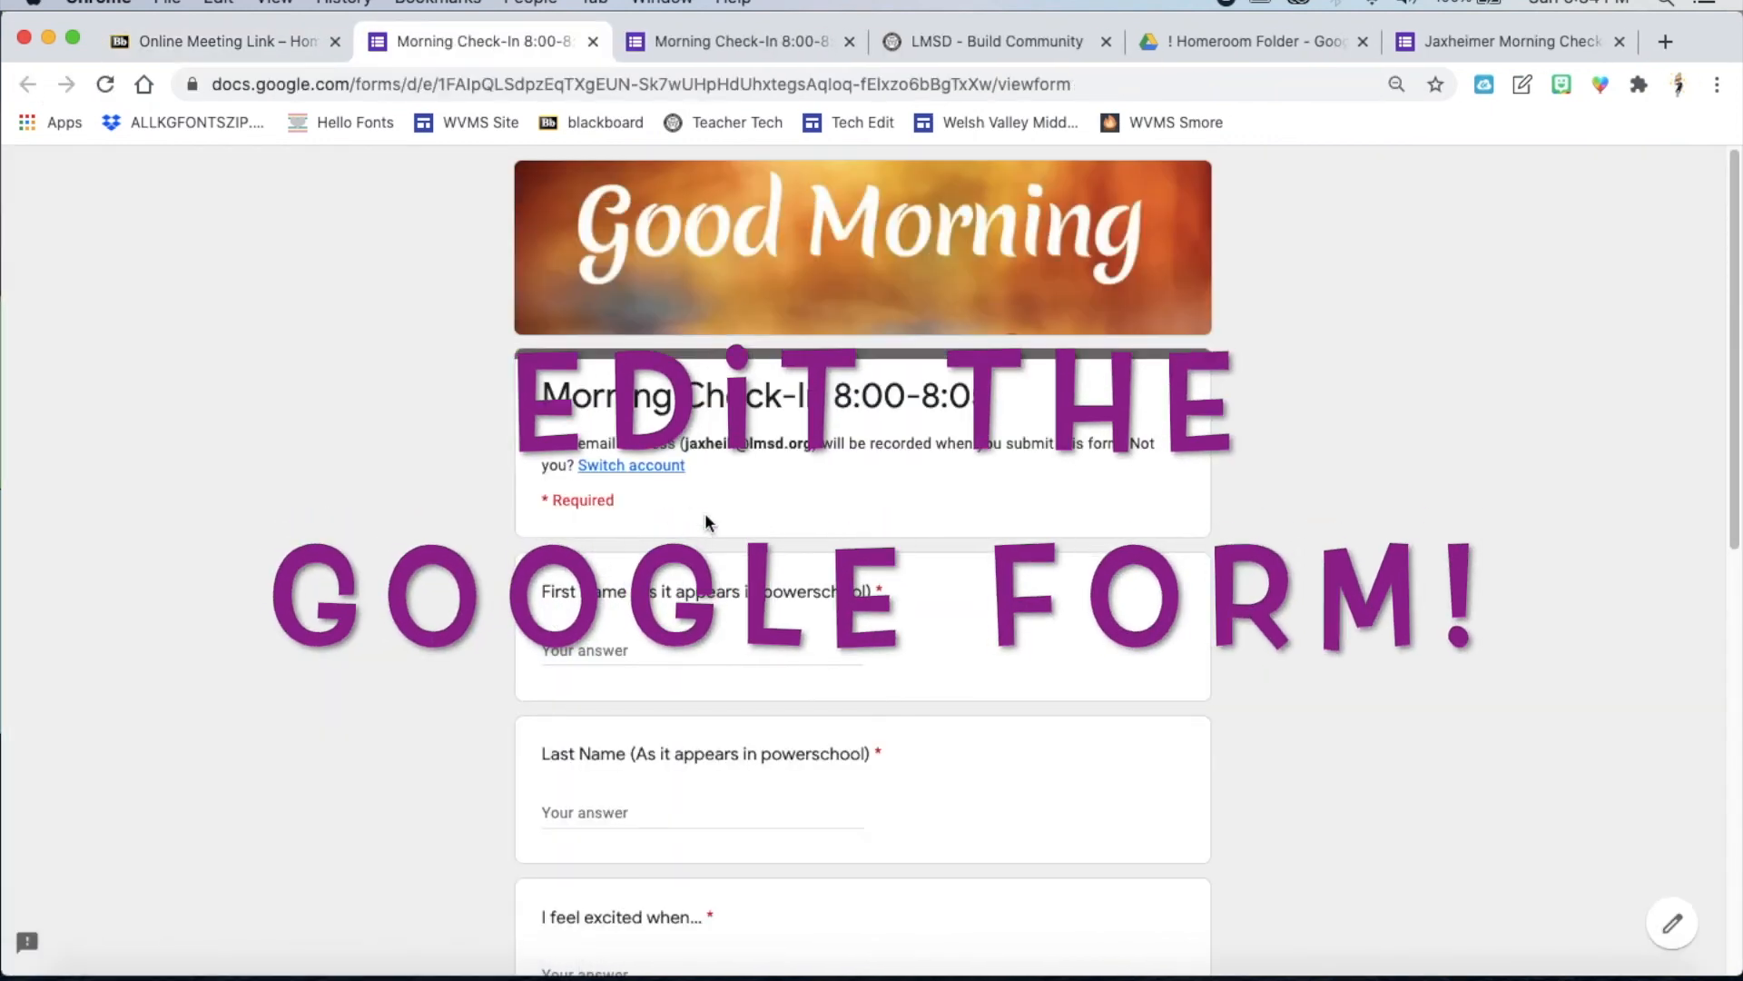